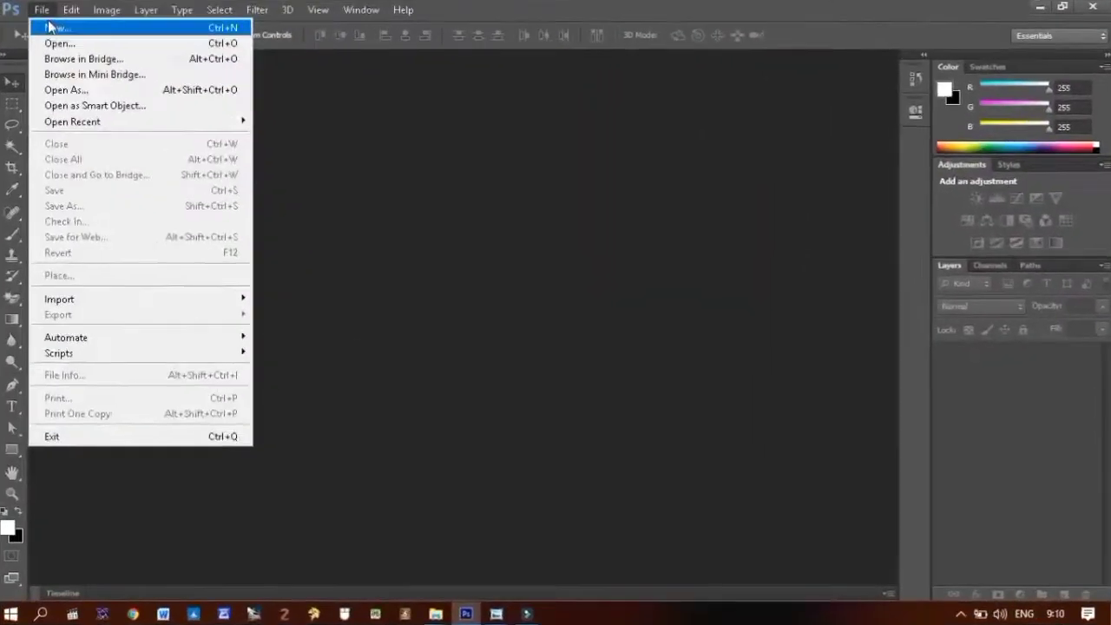
Step: Create a new blank white document with its height set to 35 cm
{"action": "left_click", "coordinate": [50, 23]}
{"action": "key", "text": "Tab"}
{"action": "key", "text": "Tab"}
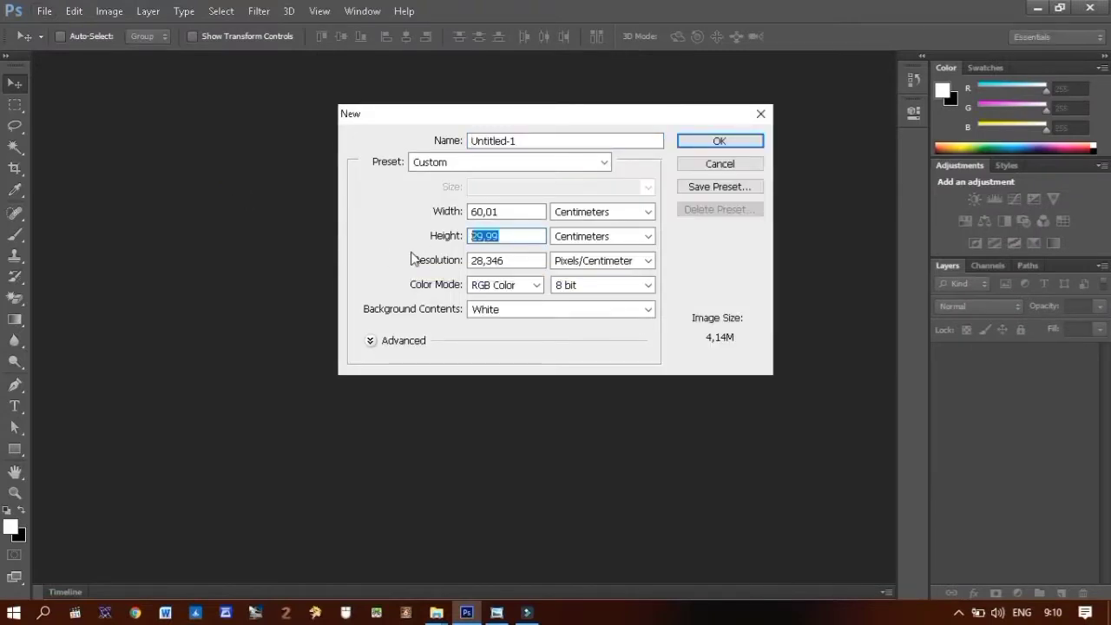
{"action": "type", "text": "35"}
{"action": "key", "text": "Return"}
Step: On a new layer, draw a closed wavy hill outline with the Pen tool
{"action": "key", "text": "p"}
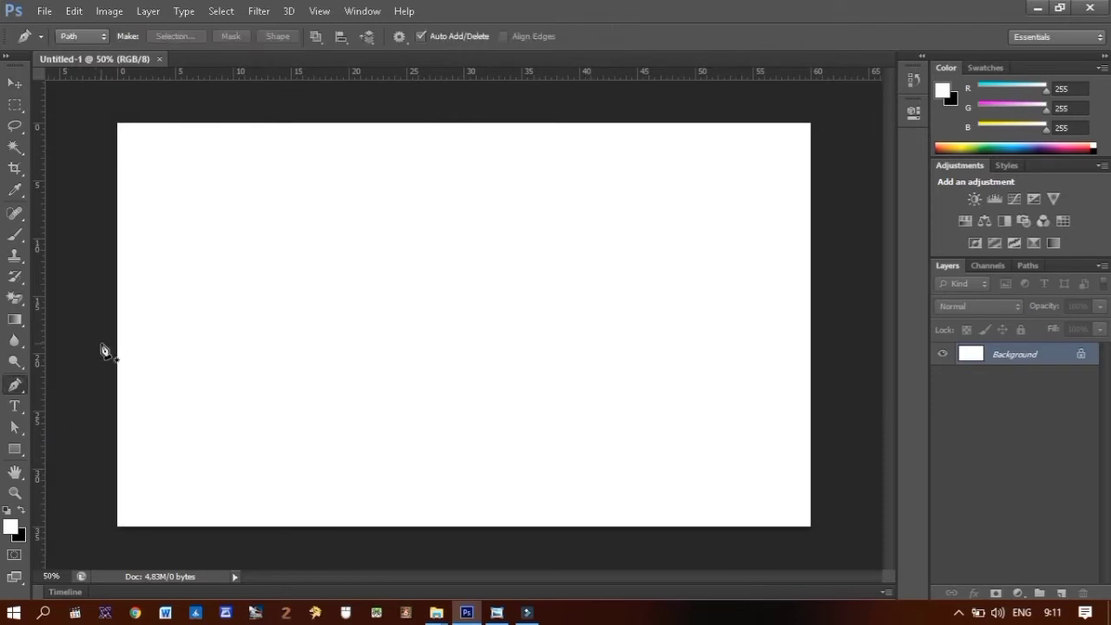
{"action": "left_click", "coordinate": [1058, 593]}
{"action": "left_click", "coordinate": [104, 325]}
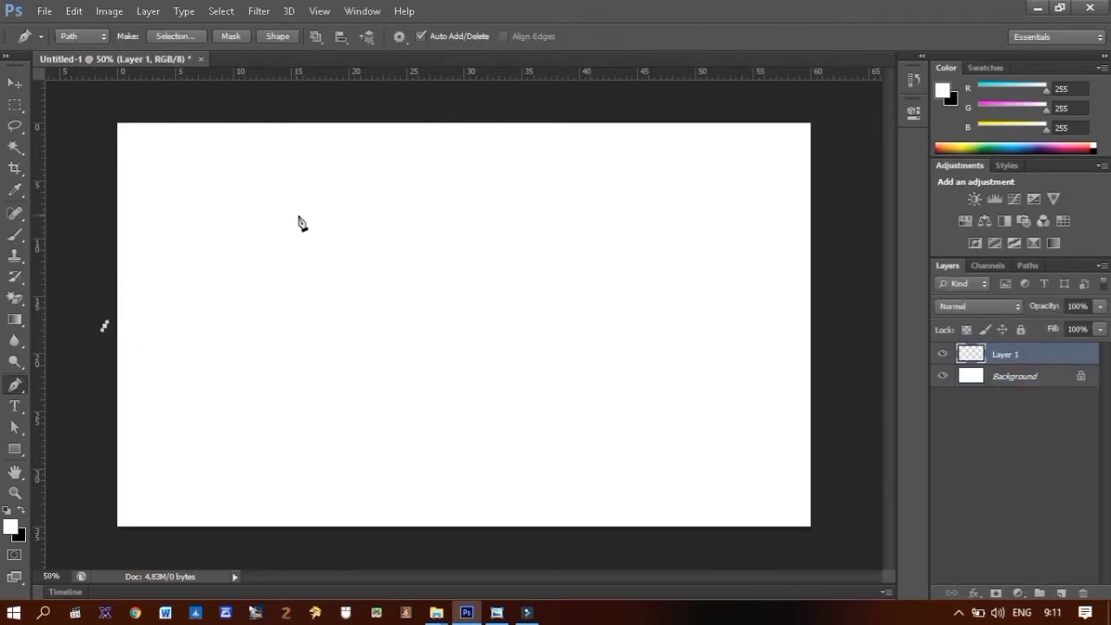
{"action": "left_click_drag", "start_coordinate": [319, 221], "coordinate": [408, 249]}
{"action": "mouse_move", "coordinate": [486, 311]}
{"action": "left_mouse_down"}
{"action": "mouse_move", "coordinate": [560, 316]}
{"action": "mouse_move", "coordinate": [745, 296]}
{"action": "left_mouse_up"}
{"action": "left_click_drag", "start_coordinate": [815, 345], "coordinate": [842, 340]}
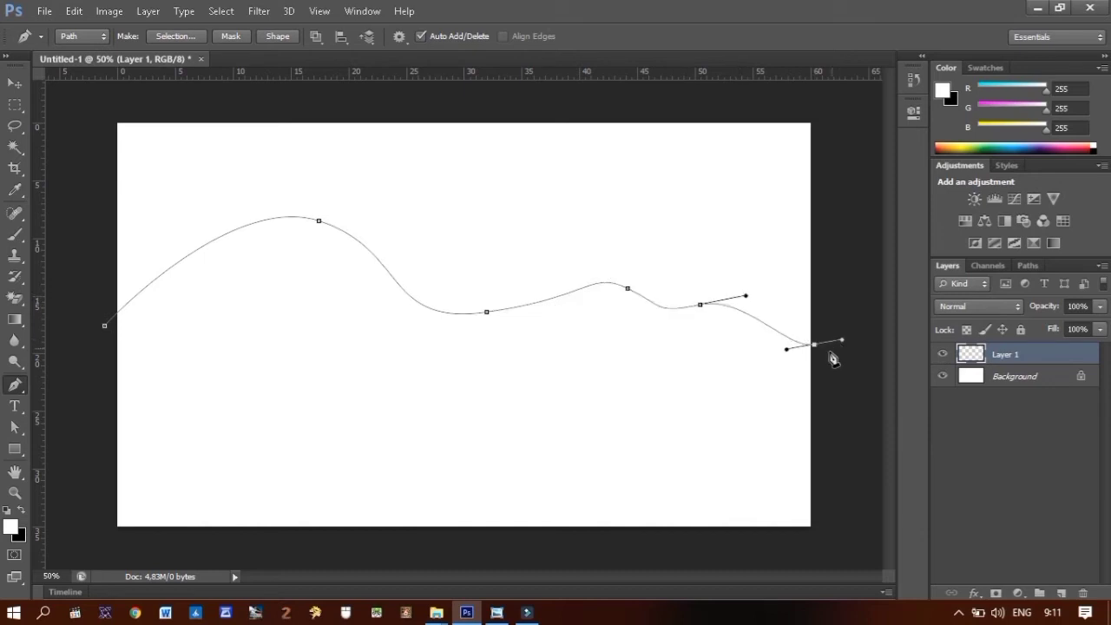
{"action": "left_click", "coordinate": [94, 343]}
{"action": "left_click", "coordinate": [104, 326]}
Step: Fill the hill path with green #3bc779 and add another empty layer above
{"action": "right_click", "coordinate": [208, 328]}
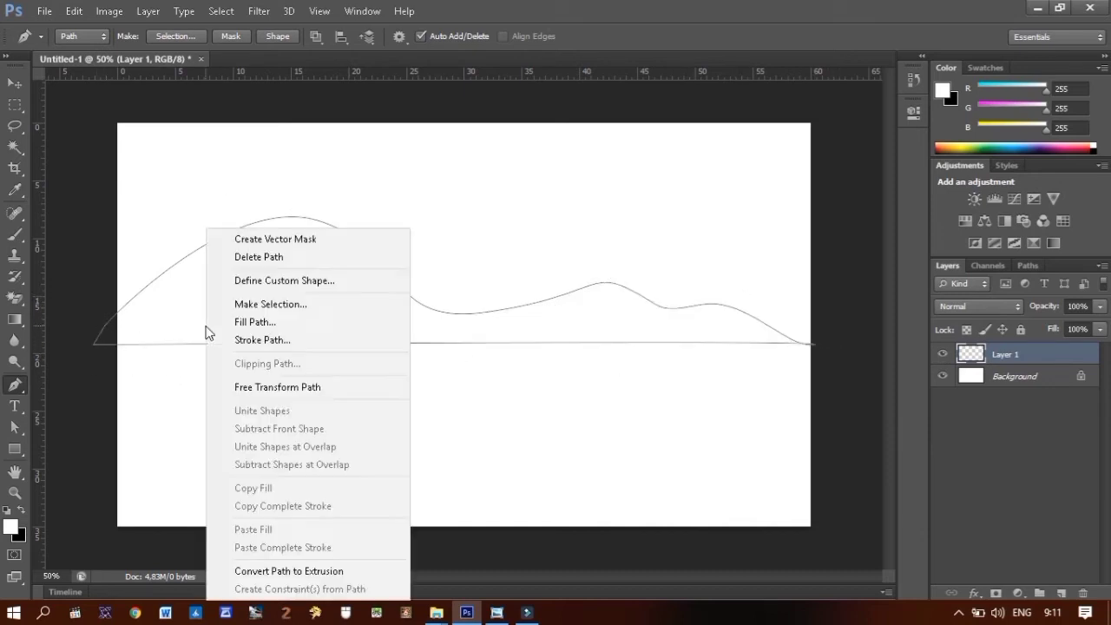
{"action": "left_click", "coordinate": [255, 321]}
{"action": "left_click", "coordinate": [555, 159]}
{"action": "left_click", "coordinate": [548, 205]}
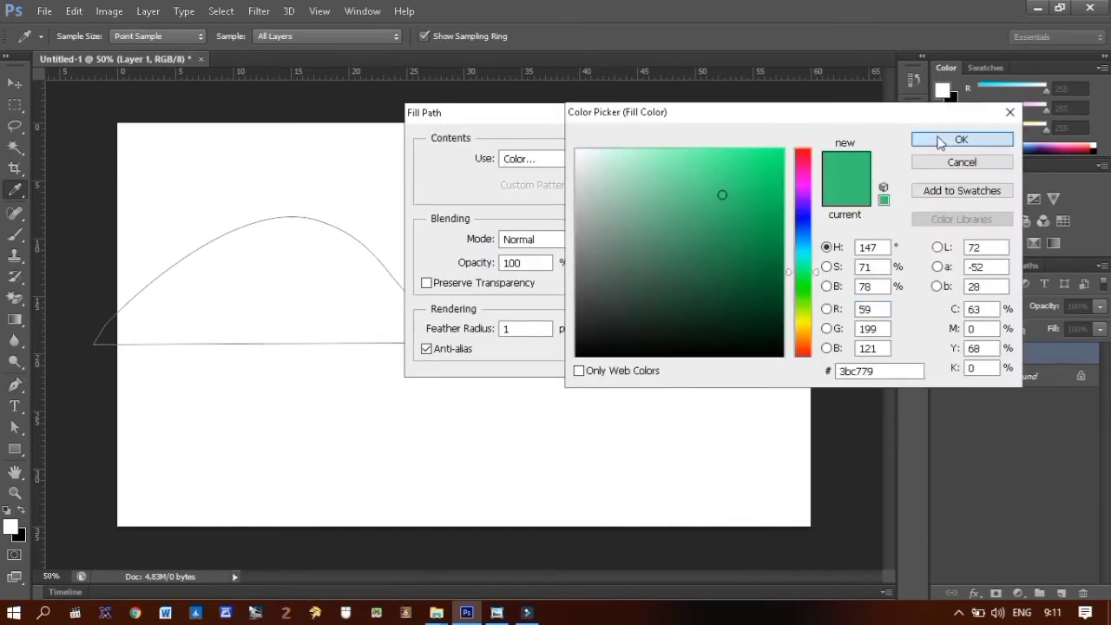
{"action": "left_click", "coordinate": [930, 139]}
{"action": "left_click", "coordinate": [660, 143]}
{"action": "key", "text": "Return"}
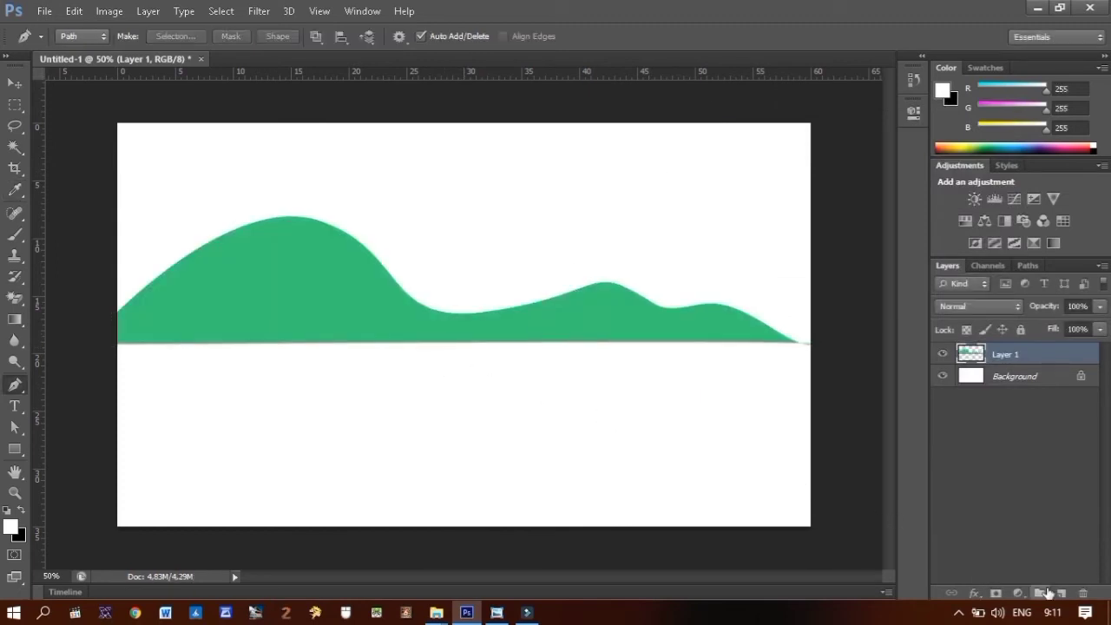
{"action": "left_click", "coordinate": [1048, 593]}
{"action": "left_click", "coordinate": [999, 398]}
Step: Draw a vertical Orange, Yellow, Orange gradient on the new layer and move it below the hills
{"action": "left_click", "coordinate": [999, 354]}
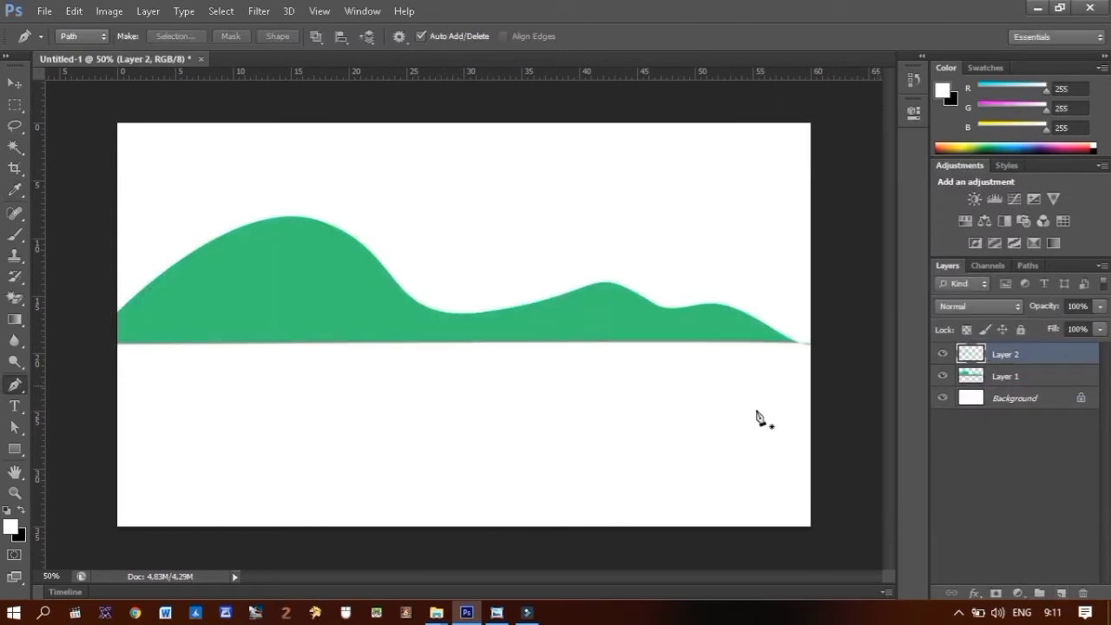
{"action": "left_click_drag", "start_coordinate": [18, 324], "coordinate": [39, 319]}
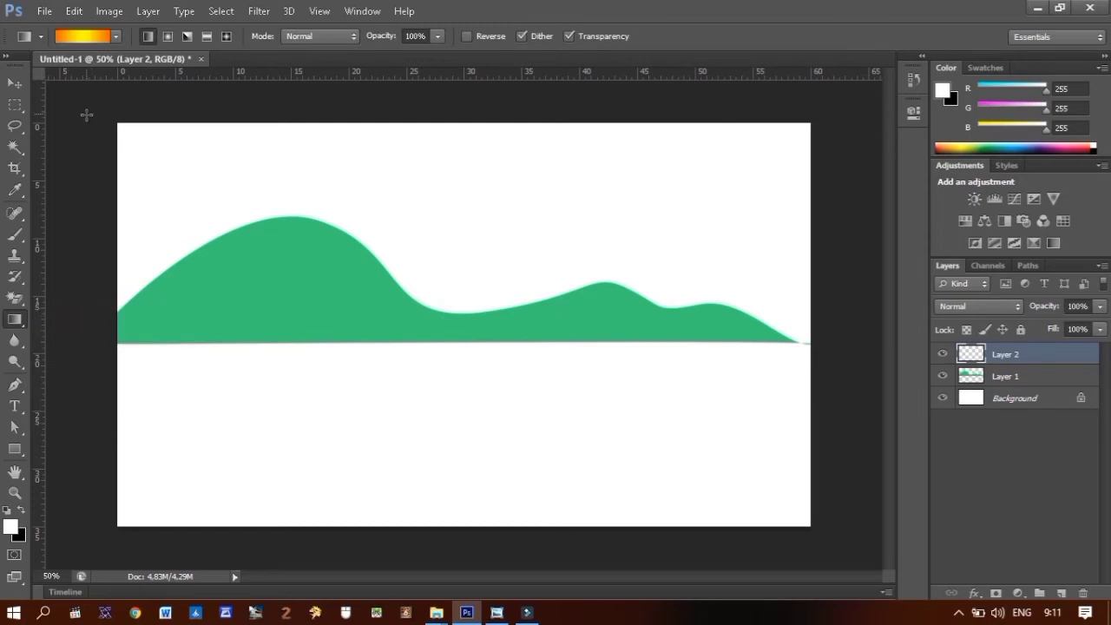
{"action": "left_click", "coordinate": [117, 37]}
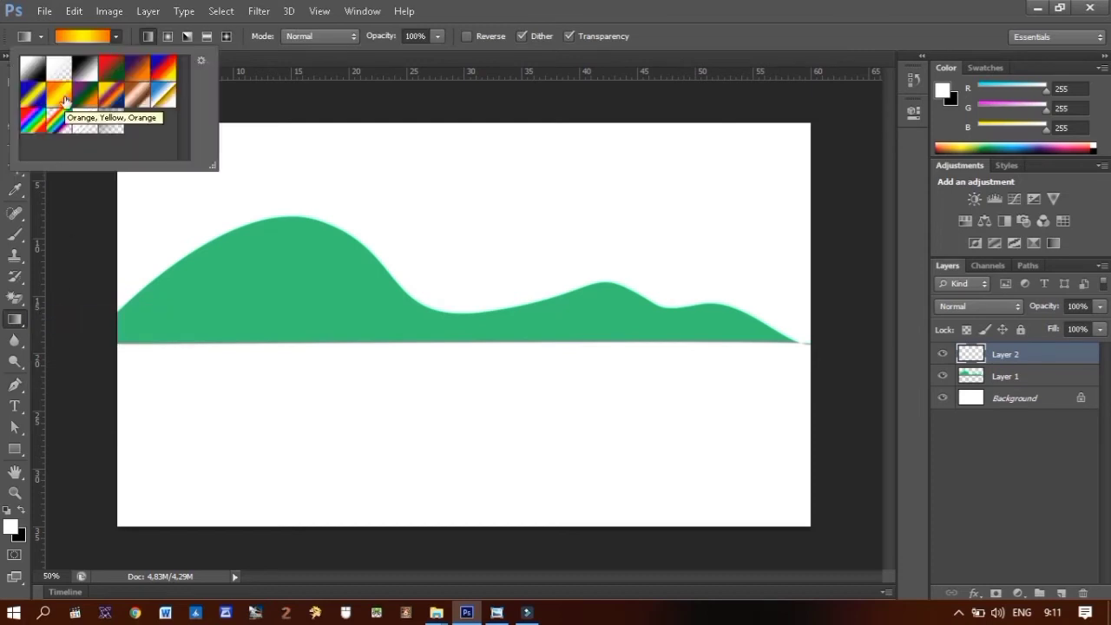
{"action": "left_click", "coordinate": [193, 131]}
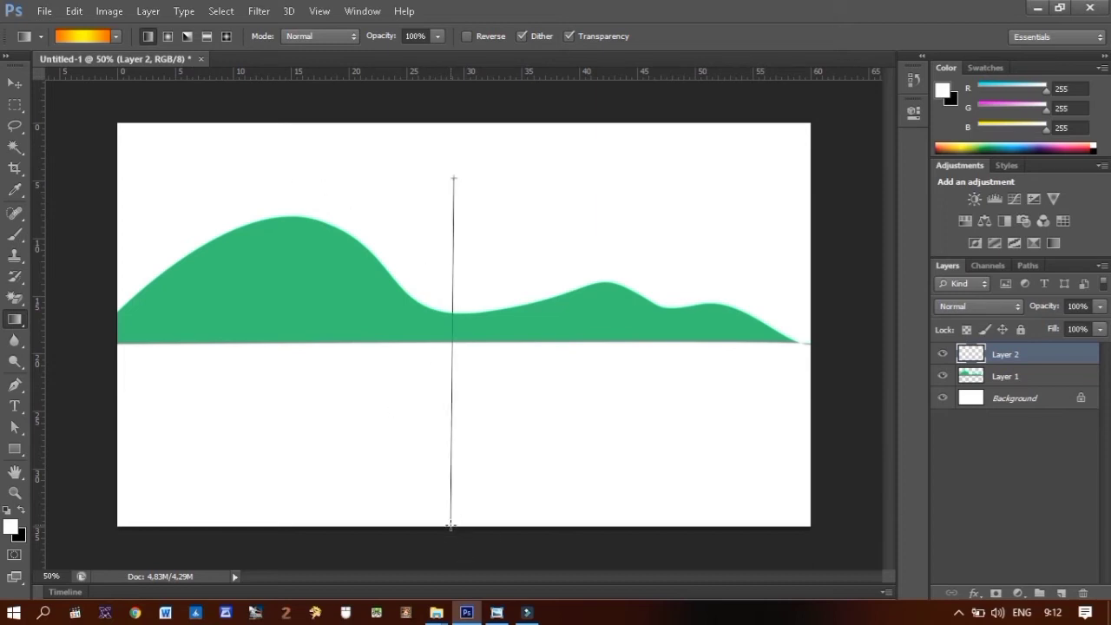
{"action": "left_click_drag", "start_coordinate": [453, 181], "coordinate": [460, 526]}
{"action": "left_click_drag", "start_coordinate": [1007, 354], "coordinate": [1005, 388]}
Step: Redraw the gradient several times until yellow spans the lower half of the canvas
{"action": "right_click", "coordinate": [15, 319]}
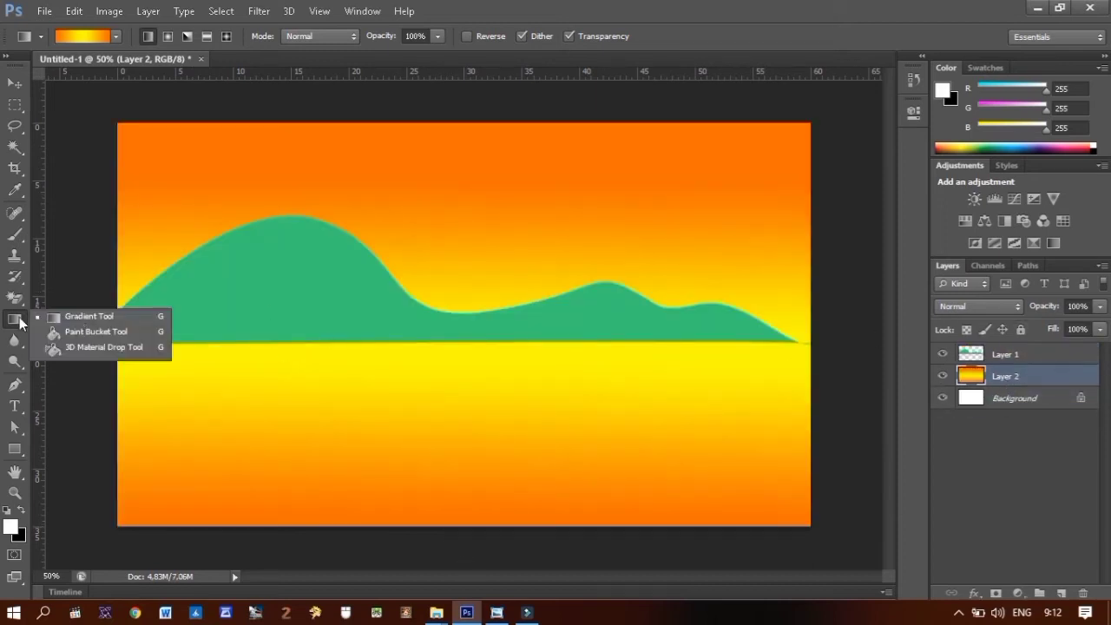
{"action": "left_click", "coordinate": [80, 317]}
{"action": "left_click_drag", "start_coordinate": [356, 174], "coordinate": [360, 230]}
{"action": "left_click_drag", "start_coordinate": [378, 556], "coordinate": [407, 261]}
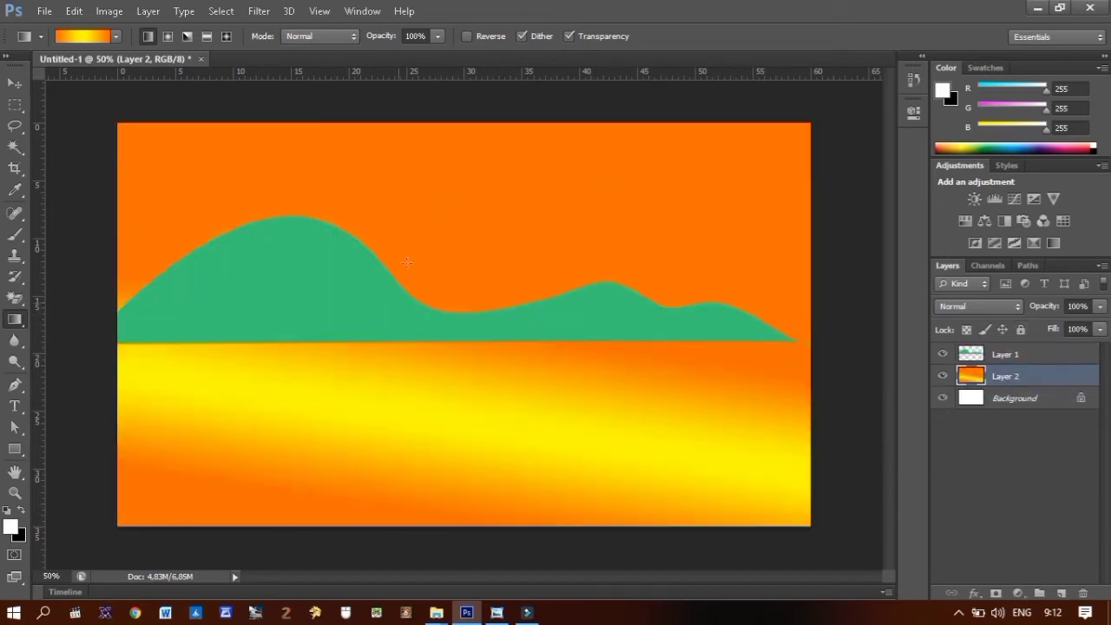
{"action": "left_click_drag", "start_coordinate": [412, 356], "coordinate": [448, 232]}
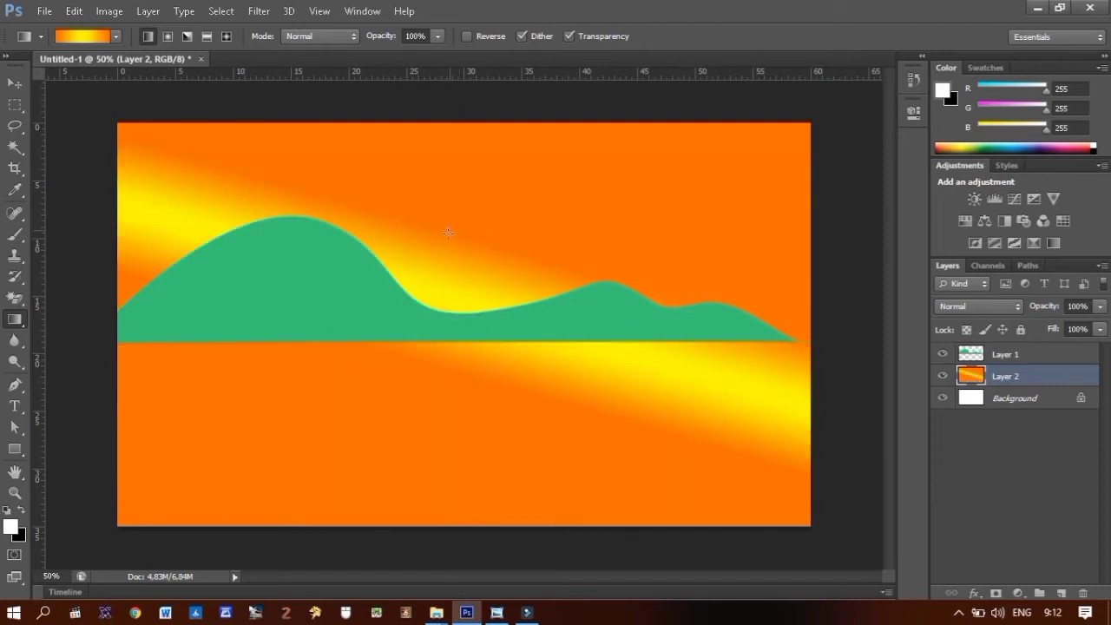
{"action": "mouse_move", "coordinate": [466, 355]}
{"action": "left_mouse_down"}
{"action": "mouse_move", "coordinate": [433, 218]}
{"action": "mouse_move", "coordinate": [442, 521]}
{"action": "left_mouse_up"}
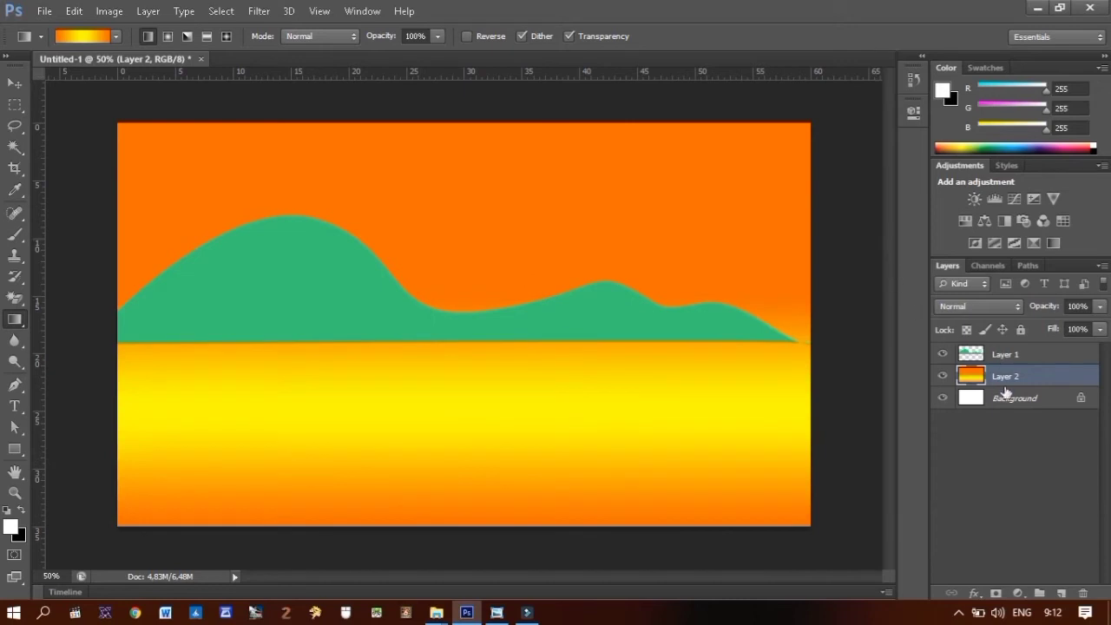
Step: Set the gradient layer's blend mode to Linear Burn at 42% opacity
{"action": "left_click", "coordinate": [994, 308]}
{"action": "left_click", "coordinate": [973, 408]}
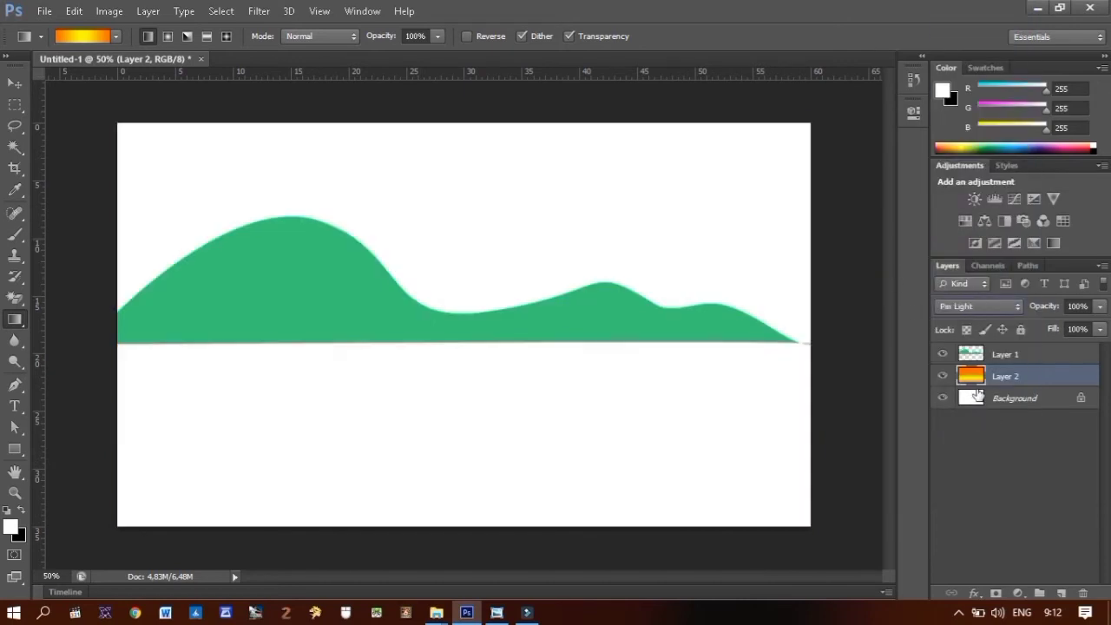
{"action": "key", "text": "Down"}
{"action": "key", "text": "Down"}
{"action": "key", "text": "Up"}
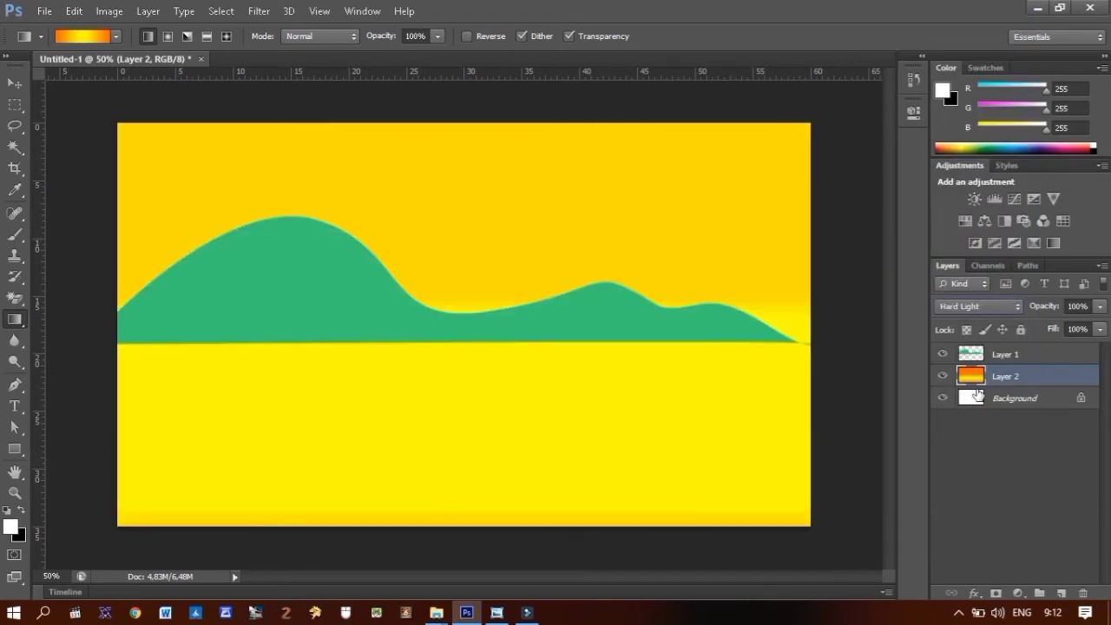
{"action": "key", "text": "Up"}
{"action": "key", "text": "Up"}
{"action": "key", "text": "Up"}
{"action": "key", "text": "Up"}
{"action": "key", "text": "Up"}
{"action": "key", "text": "Up"}
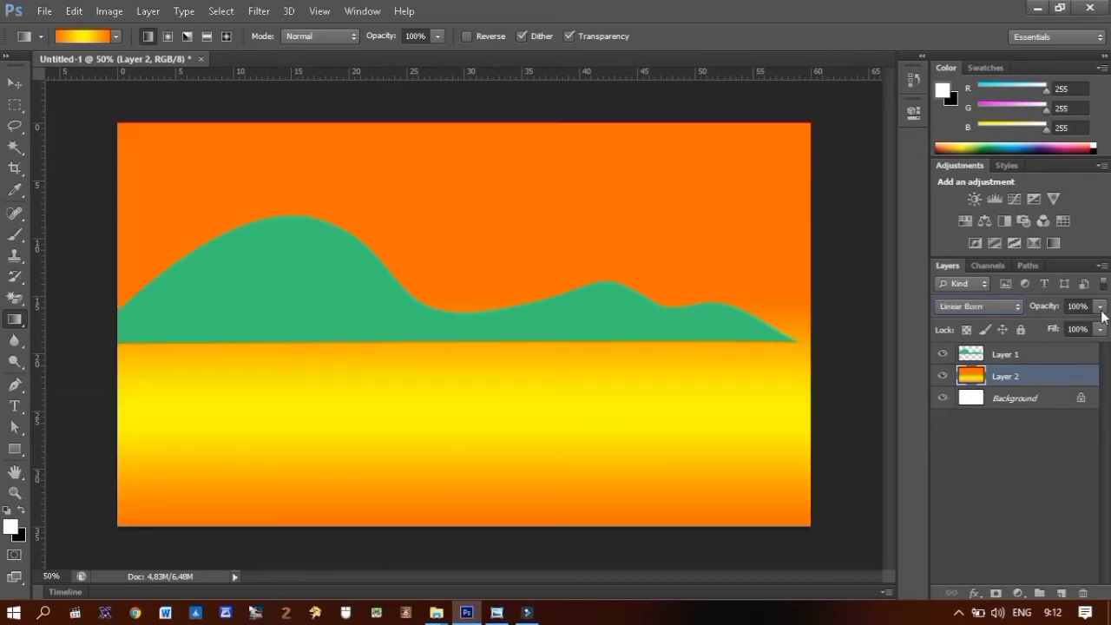
{"action": "left_click_drag", "start_coordinate": [1100, 308], "coordinate": [1051, 330]}
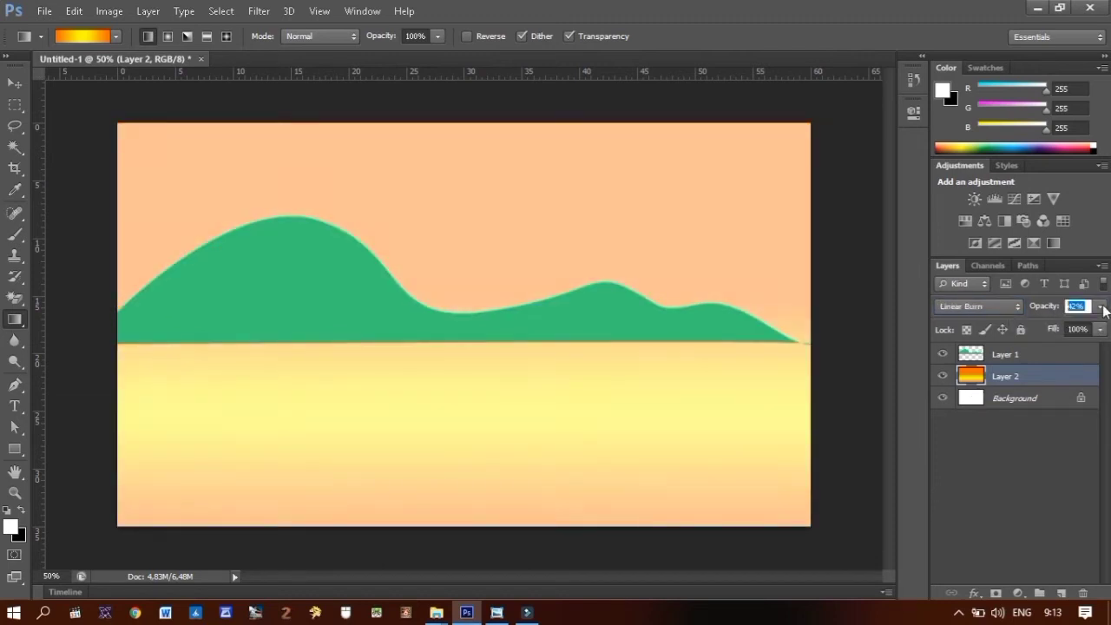
Step: Draw a closed, curving shoreline outline across the lower-left with the Pen tool
{"action": "left_click", "coordinate": [15, 386]}
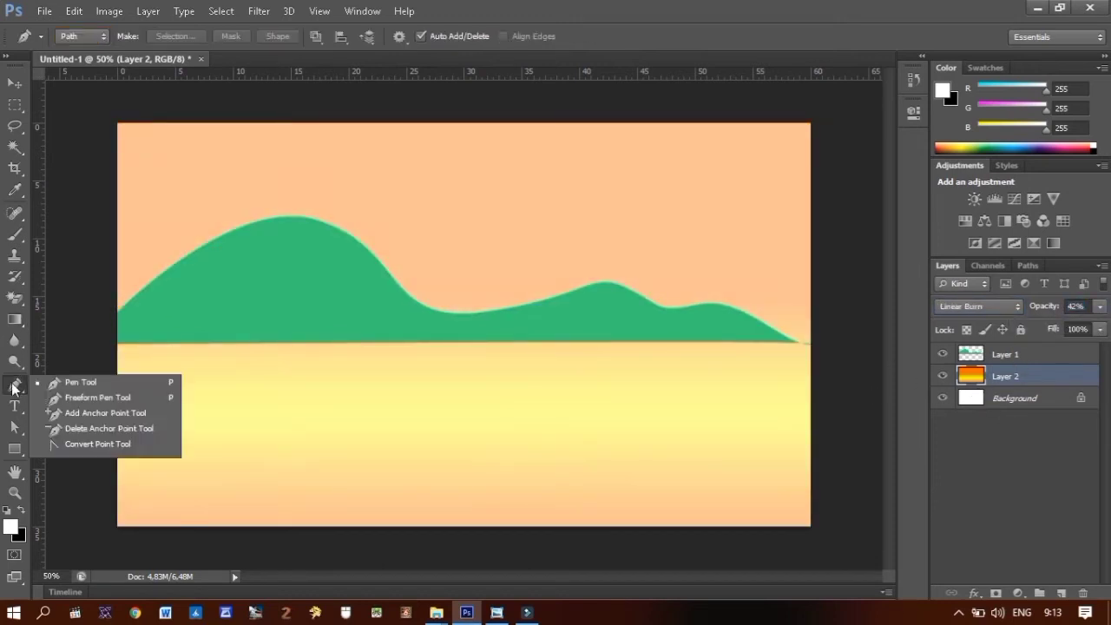
{"action": "left_click", "coordinate": [94, 312]}
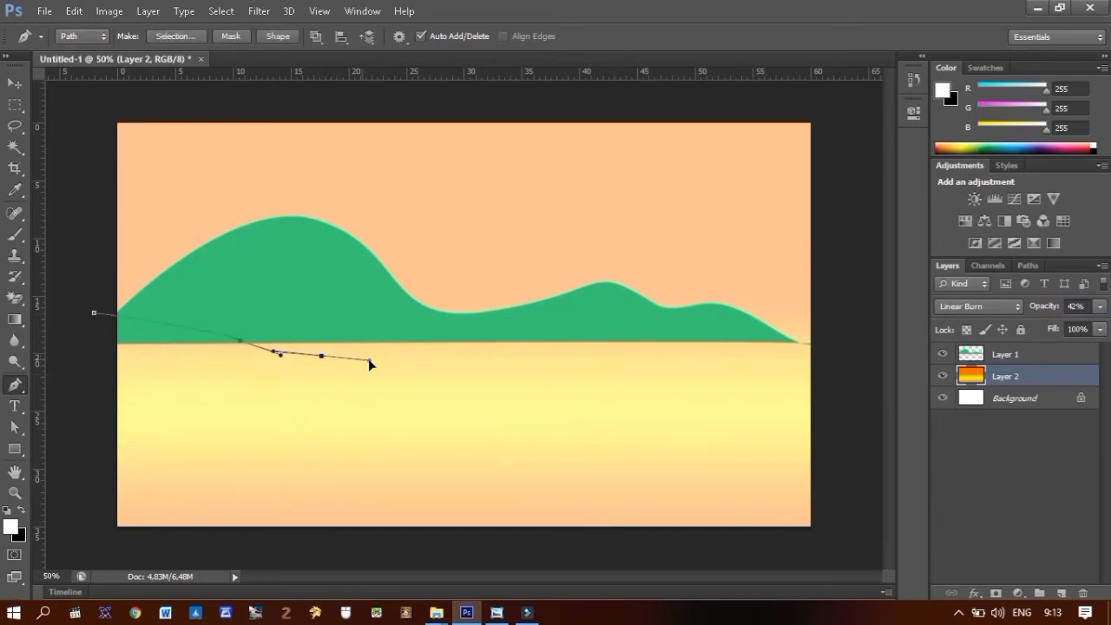
{"action": "left_click_drag", "start_coordinate": [463, 389], "coordinate": [479, 401]}
{"action": "left_click_drag", "start_coordinate": [443, 440], "coordinate": [428, 449]}
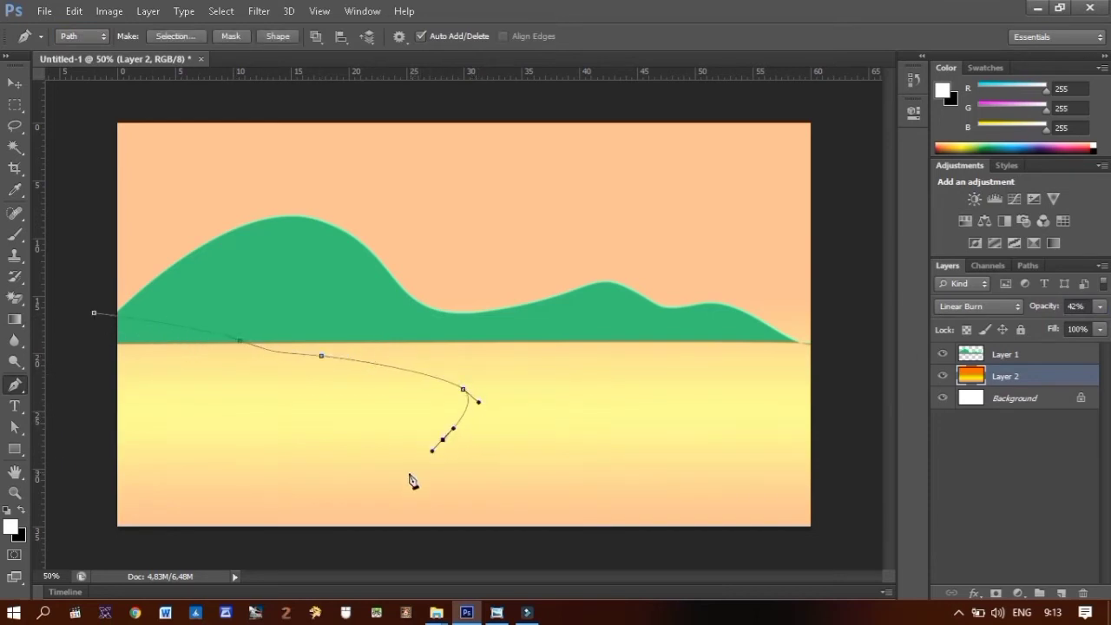
{"action": "left_click_drag", "start_coordinate": [385, 504], "coordinate": [415, 498]}
{"action": "mouse_move", "coordinate": [502, 484]}
{"action": "left_mouse_down"}
{"action": "mouse_move", "coordinate": [541, 491]}
{"action": "mouse_move", "coordinate": [591, 527]}
{"action": "left_mouse_up"}
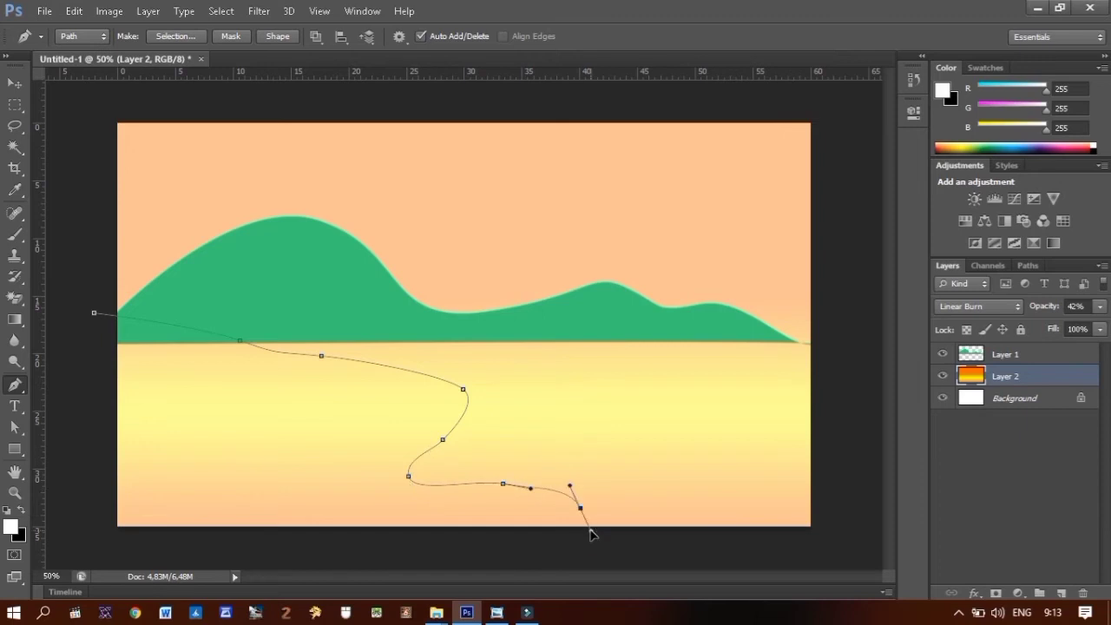
{"action": "left_click_drag", "start_coordinate": [502, 548], "coordinate": [442, 545]}
{"action": "left_click", "coordinate": [90, 537]}
{"action": "left_click", "coordinate": [94, 313]}
Step: Fill the shoreline path with a lighter green, then undo that fill on the gradient layer
{"action": "right_click", "coordinate": [210, 408]}
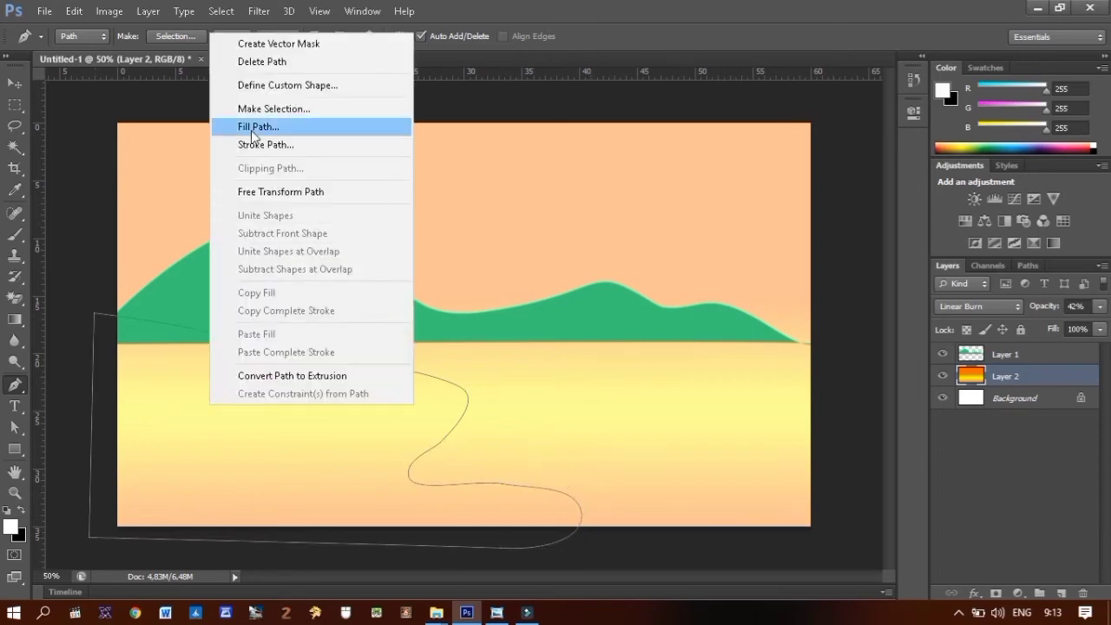
{"action": "left_click", "coordinate": [315, 124]}
{"action": "left_click", "coordinate": [556, 158]}
{"action": "left_click", "coordinate": [525, 209]}
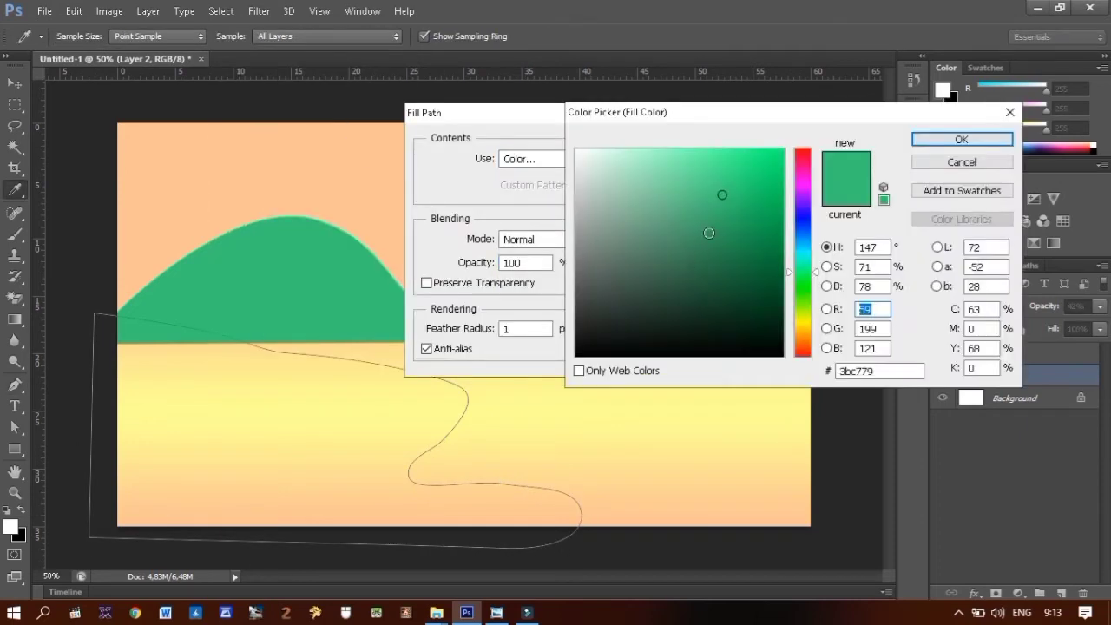
{"action": "left_click", "coordinate": [736, 179]}
{"action": "left_click", "coordinate": [962, 139]}
{"action": "left_click", "coordinate": [660, 142]}
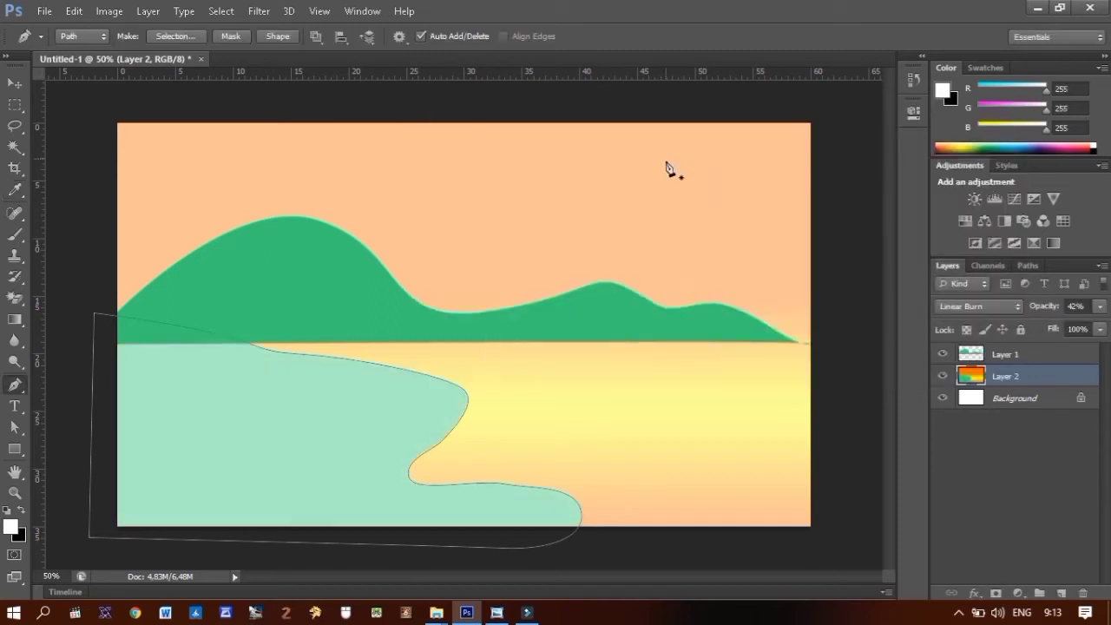
{"action": "key", "text": "ctrl+z"}
Step: Fill the shoreline path with green on a new Layer 3 and clear the path outline
{"action": "left_click", "coordinate": [1061, 593]}
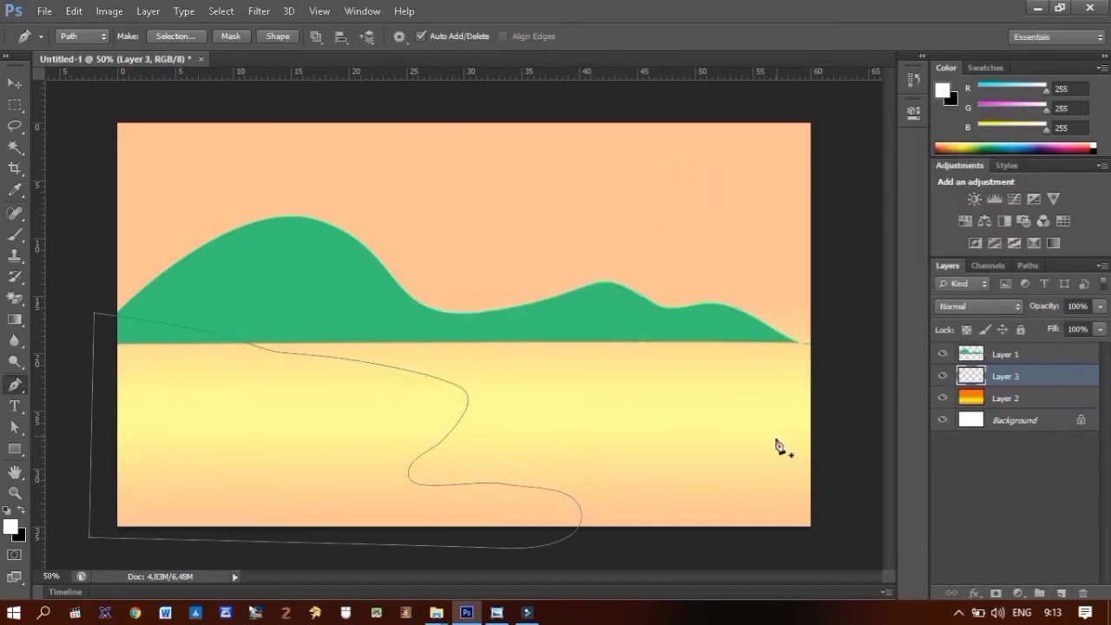
{"action": "right_click", "coordinate": [374, 420]}
{"action": "left_click", "coordinate": [485, 140]}
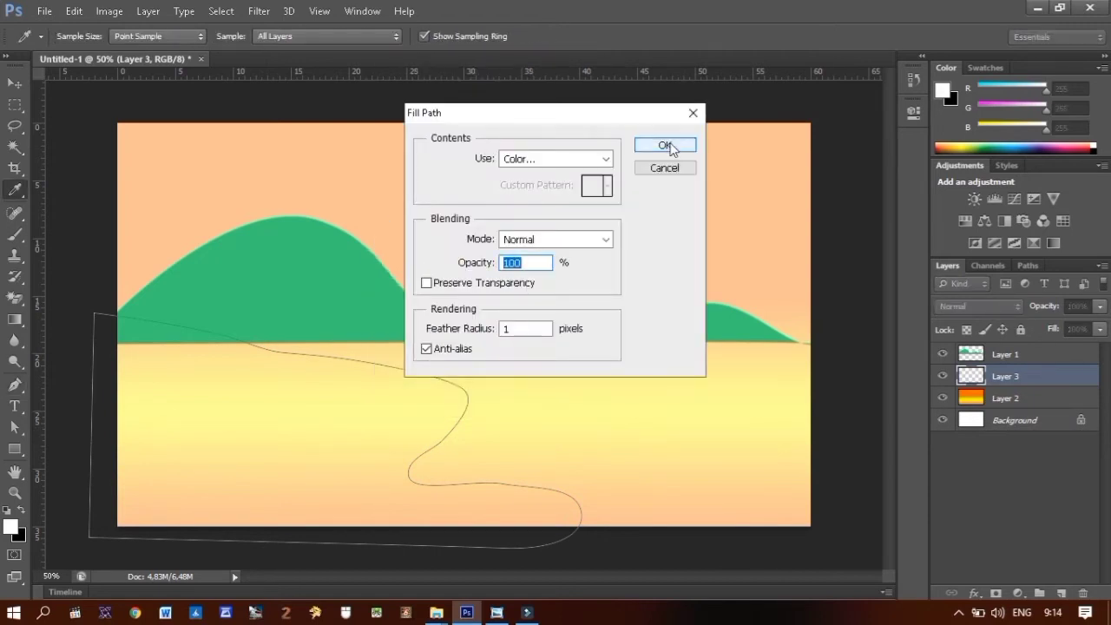
{"action": "left_click", "coordinate": [665, 144]}
{"action": "left_click", "coordinate": [14, 84]}
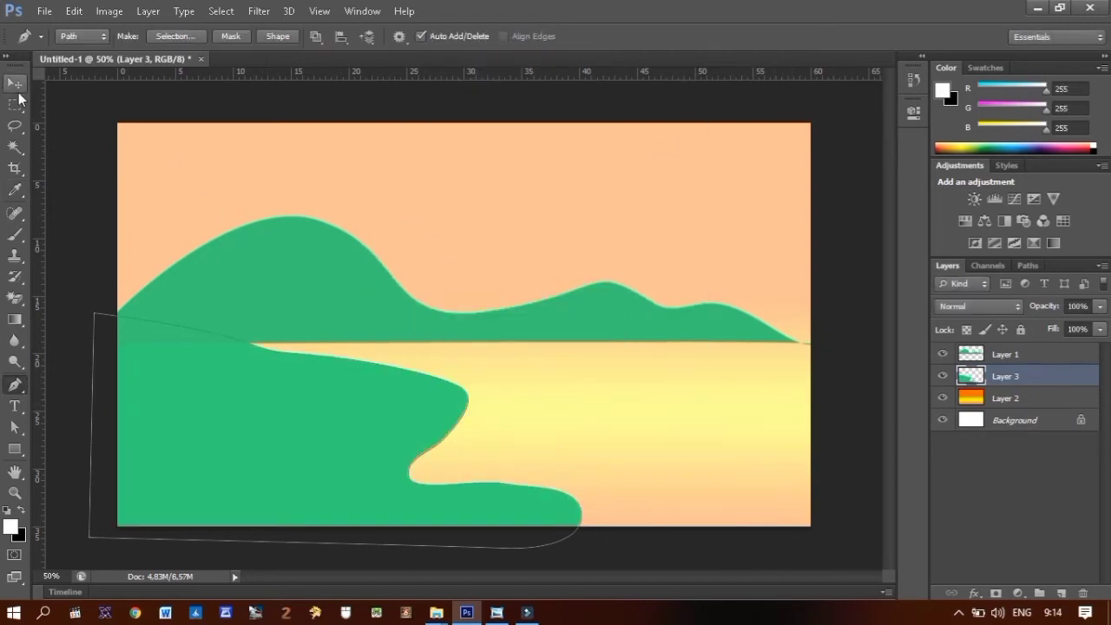
{"action": "left_click", "coordinate": [375, 385]}
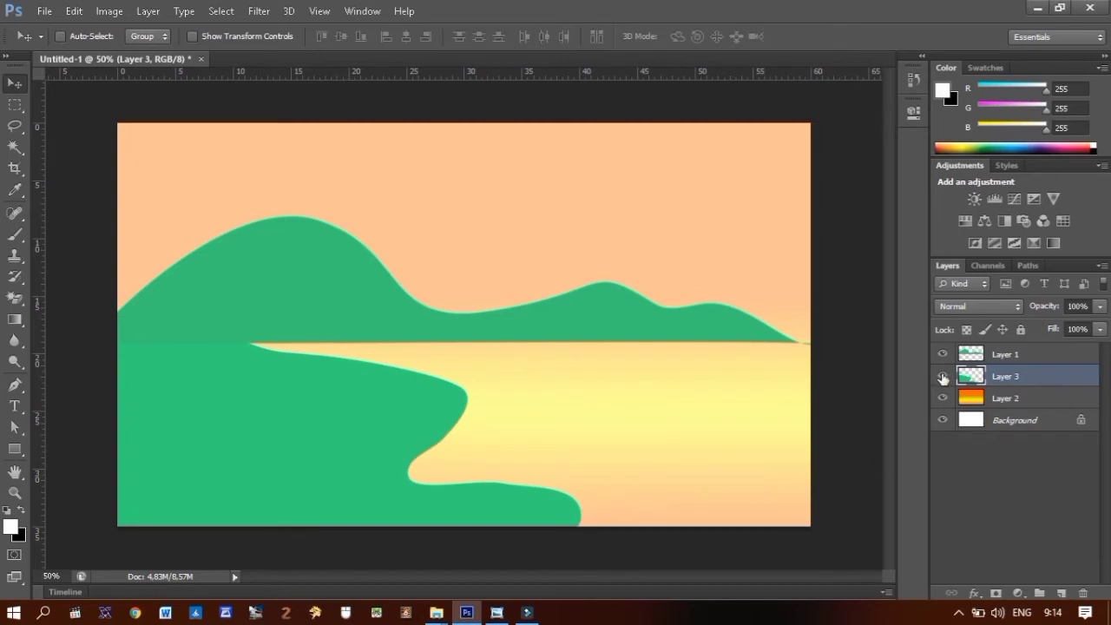
Step: Move the hills below the shoreline, fade them to about 68% opacity, and add Layer 4
{"action": "left_click_drag", "start_coordinate": [946, 356], "coordinate": [989, 385]}
{"action": "left_click_drag", "start_coordinate": [1100, 311], "coordinate": [1081, 327]}
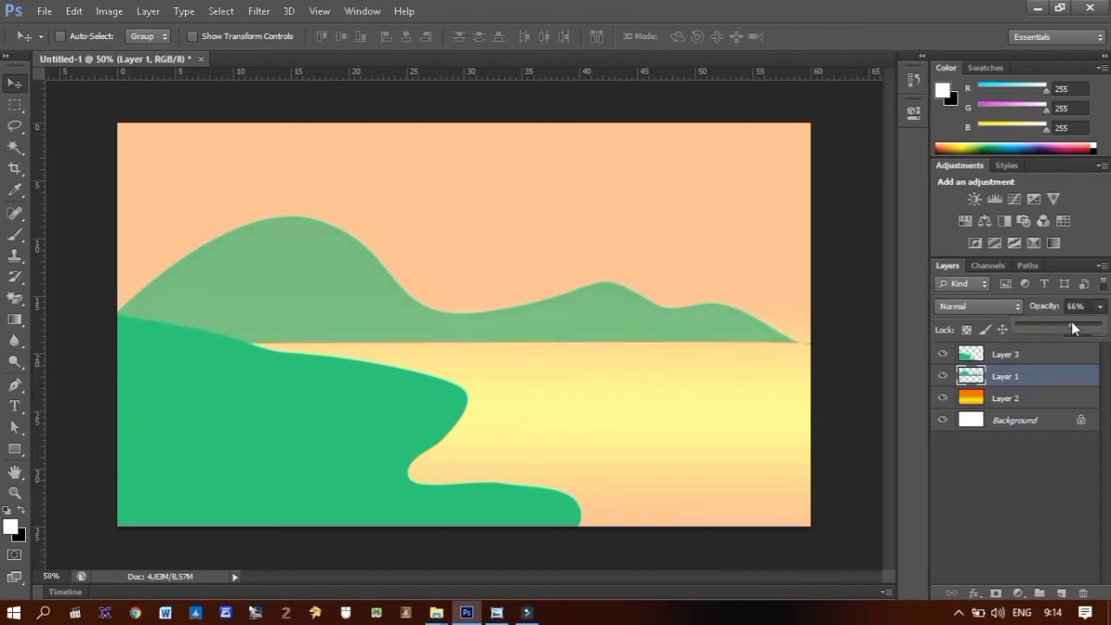
{"action": "left_click_drag", "start_coordinate": [1073, 327], "coordinate": [1069, 327]}
{"action": "left_click", "coordinate": [979, 363]}
{"action": "left_click", "coordinate": [1061, 593]}
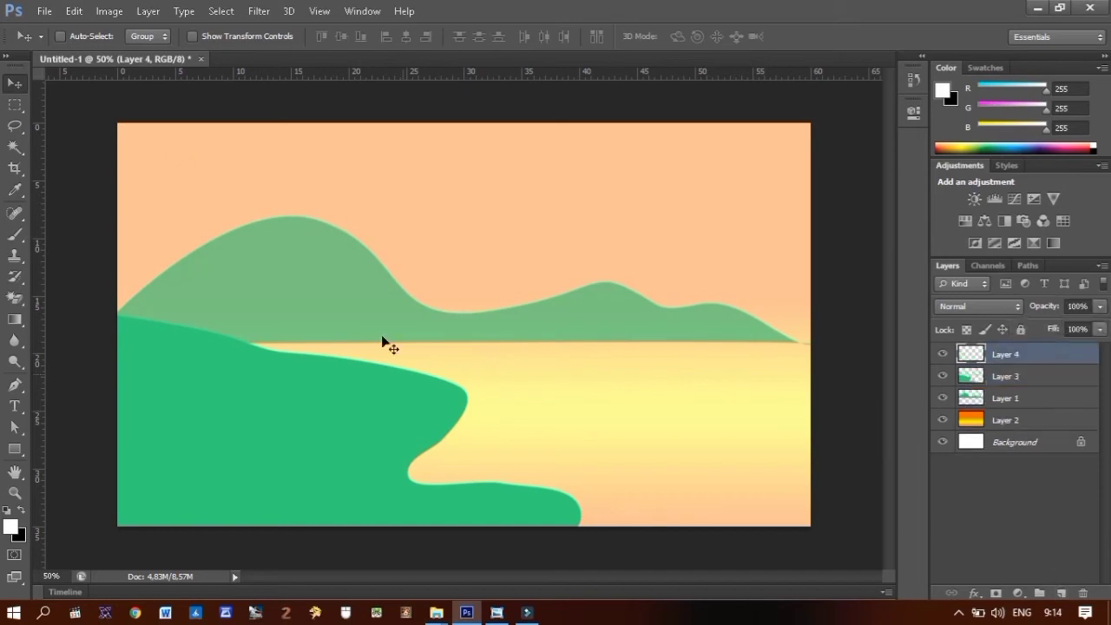
Step: Paint ragged foliage along the hill's top edge with the 187 scatter brush in sampled hill green
{"action": "right_click", "coordinate": [14, 235]}
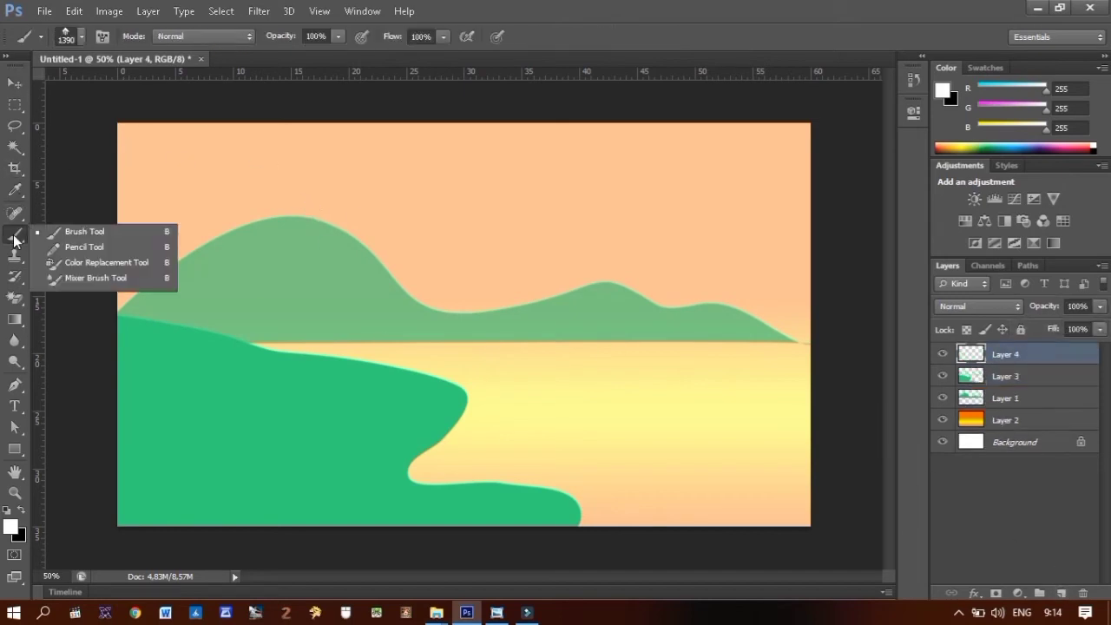
{"action": "left_click", "coordinate": [104, 231]}
{"action": "left_click", "coordinate": [69, 36]}
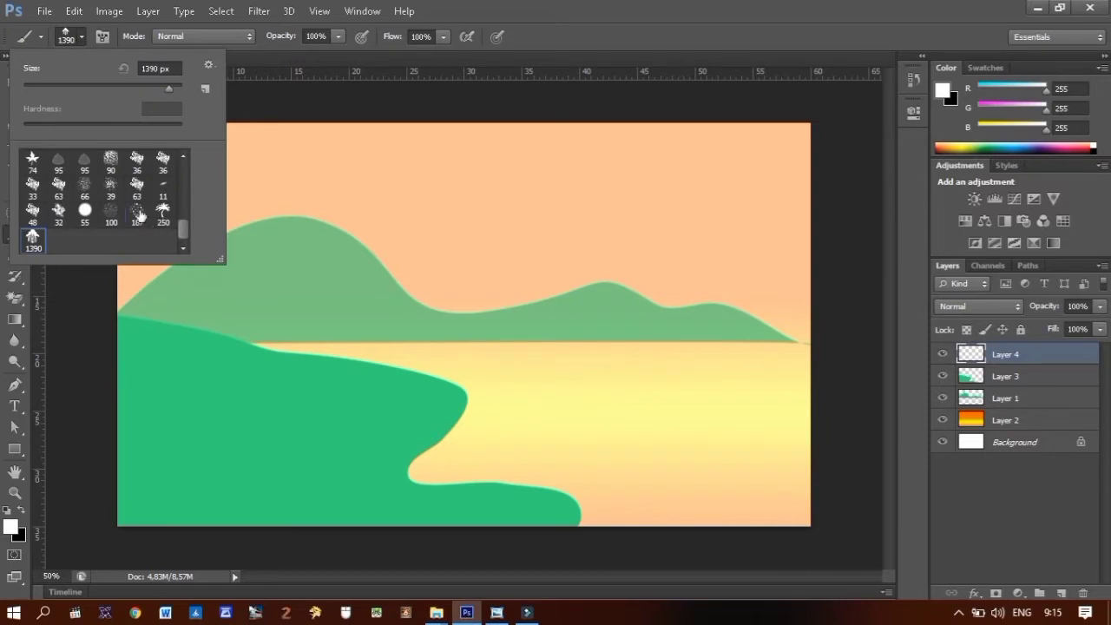
{"action": "left_click", "coordinate": [139, 215]}
{"action": "left_click", "coordinate": [10, 526]}
{"action": "left_click", "coordinate": [291, 387]}
{"action": "left_click", "coordinate": [1000, 142]}
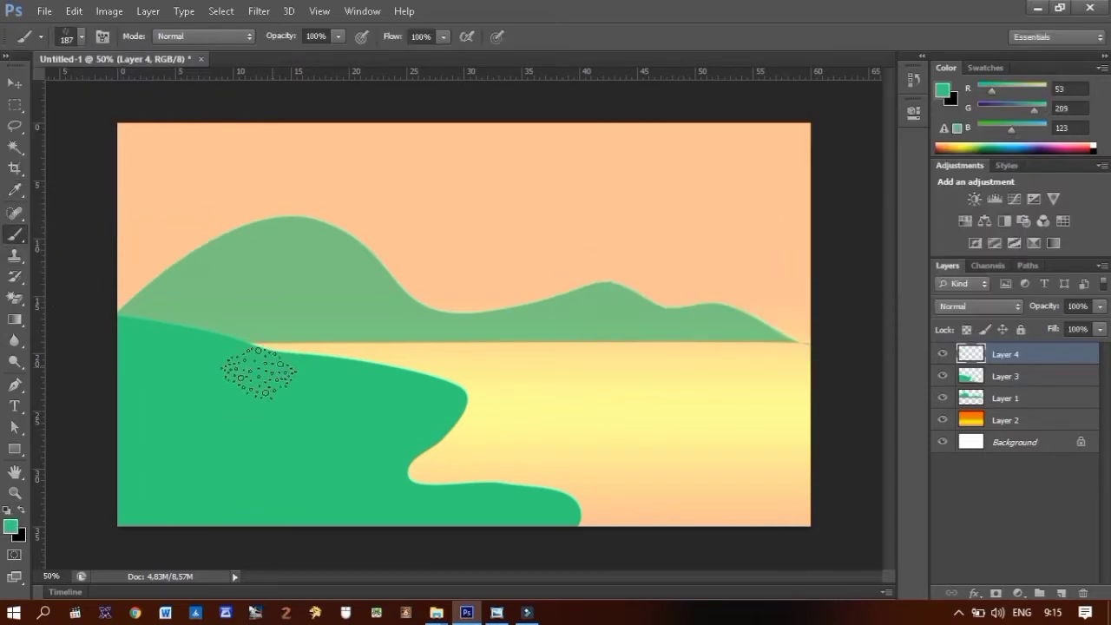
{"action": "mouse_move", "coordinate": [248, 359]}
{"action": "left_mouse_down"}
{"action": "mouse_move", "coordinate": [316, 380]}
{"action": "mouse_move", "coordinate": [186, 359]}
{"action": "mouse_move", "coordinate": [130, 328]}
{"action": "mouse_move", "coordinate": [265, 365]}
{"action": "mouse_move", "coordinate": [236, 364]}
{"action": "mouse_move", "coordinate": [417, 392]}
{"action": "left_mouse_up"}
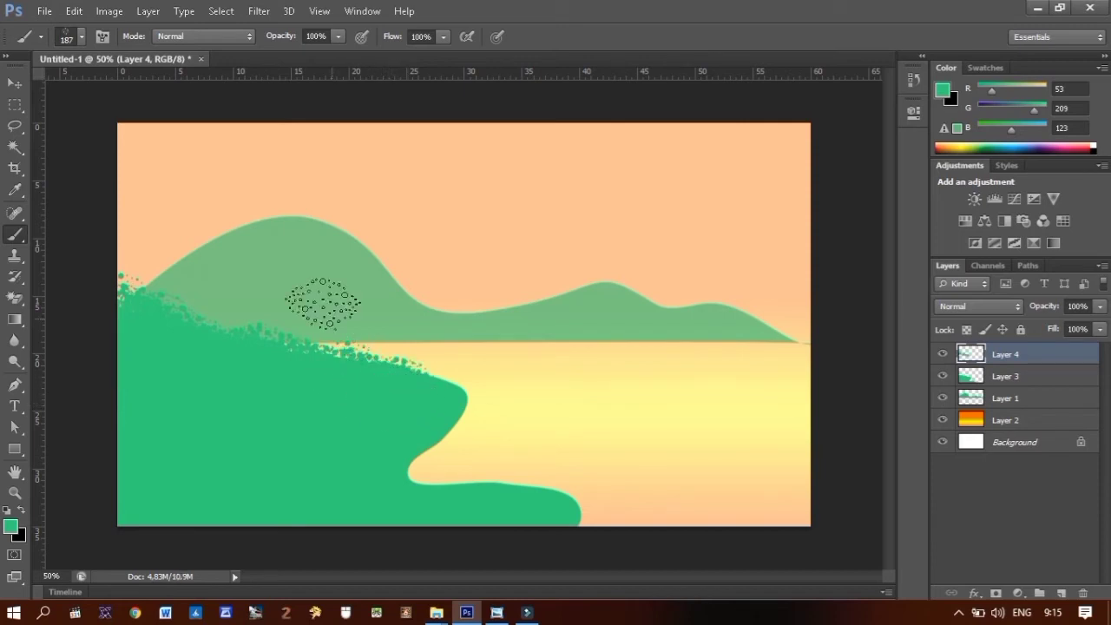
Step: Shrink the brush to 125 px and add more foliage along the shoreline edge
{"action": "left_click", "coordinate": [81, 35]}
{"action": "left_click_drag", "start_coordinate": [60, 84], "coordinate": [52, 84]}
{"action": "key", "text": "Return"}
{"action": "mouse_move", "coordinate": [409, 385]}
{"action": "left_mouse_down"}
{"action": "mouse_move", "coordinate": [401, 379]}
{"action": "mouse_move", "coordinate": [446, 391]}
{"action": "mouse_move", "coordinate": [405, 373]}
{"action": "left_mouse_up"}
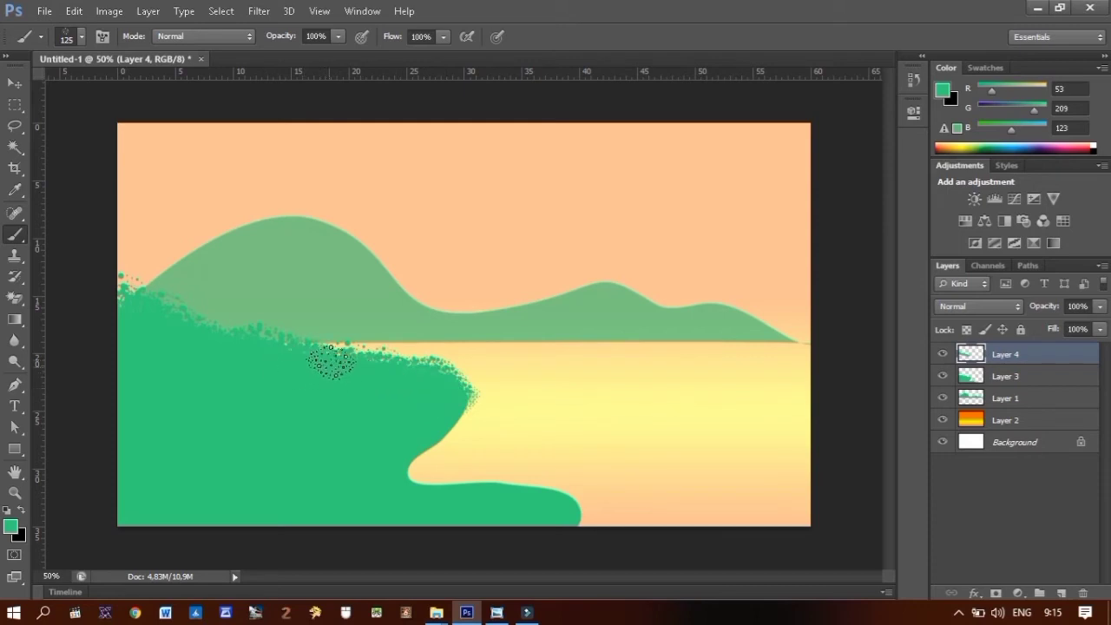
{"action": "mouse_move", "coordinate": [332, 361]}
{"action": "left_mouse_down"}
{"action": "mouse_move", "coordinate": [367, 367]}
{"action": "mouse_move", "coordinate": [322, 348]}
{"action": "mouse_move", "coordinate": [377, 371]}
{"action": "mouse_move", "coordinate": [267, 343]}
{"action": "left_mouse_up"}
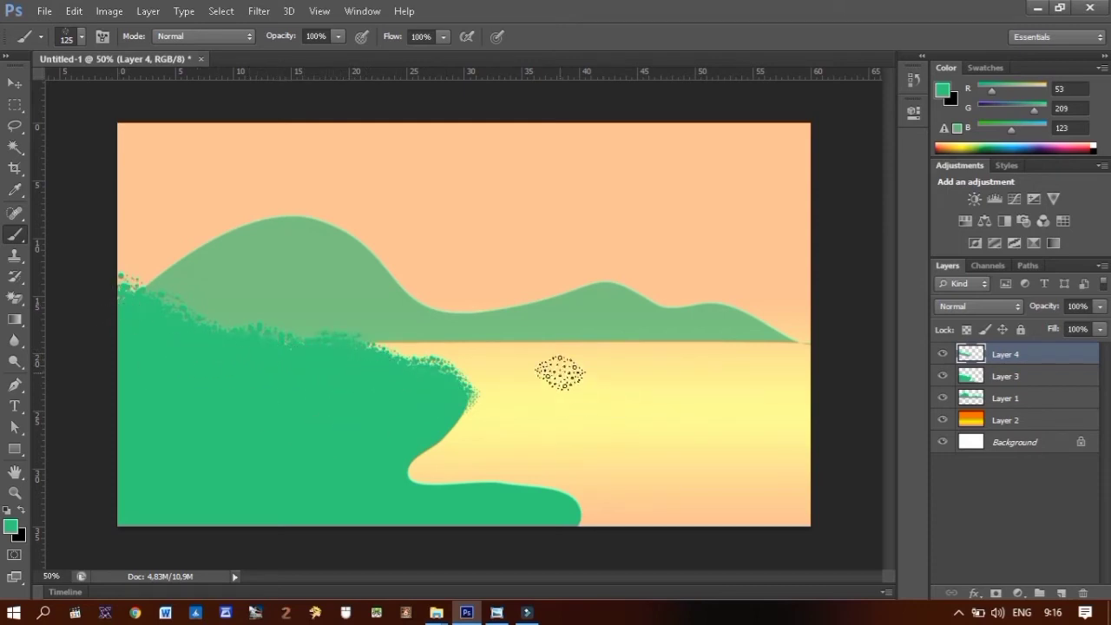
{"action": "left_click", "coordinate": [18, 83]}
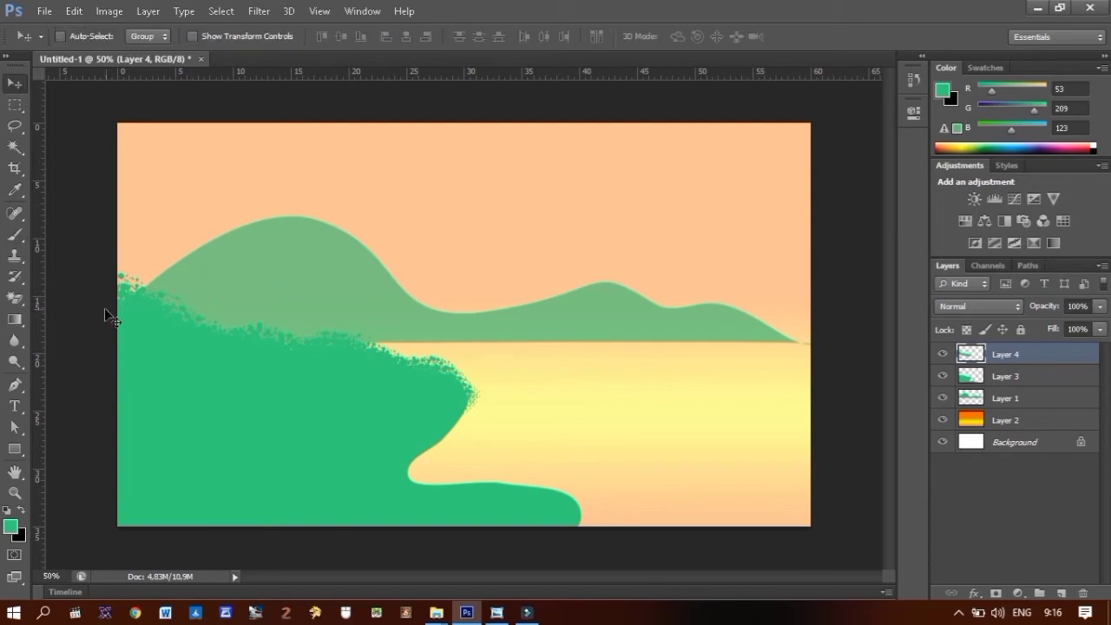
{"action": "right_click", "coordinate": [14, 234]}
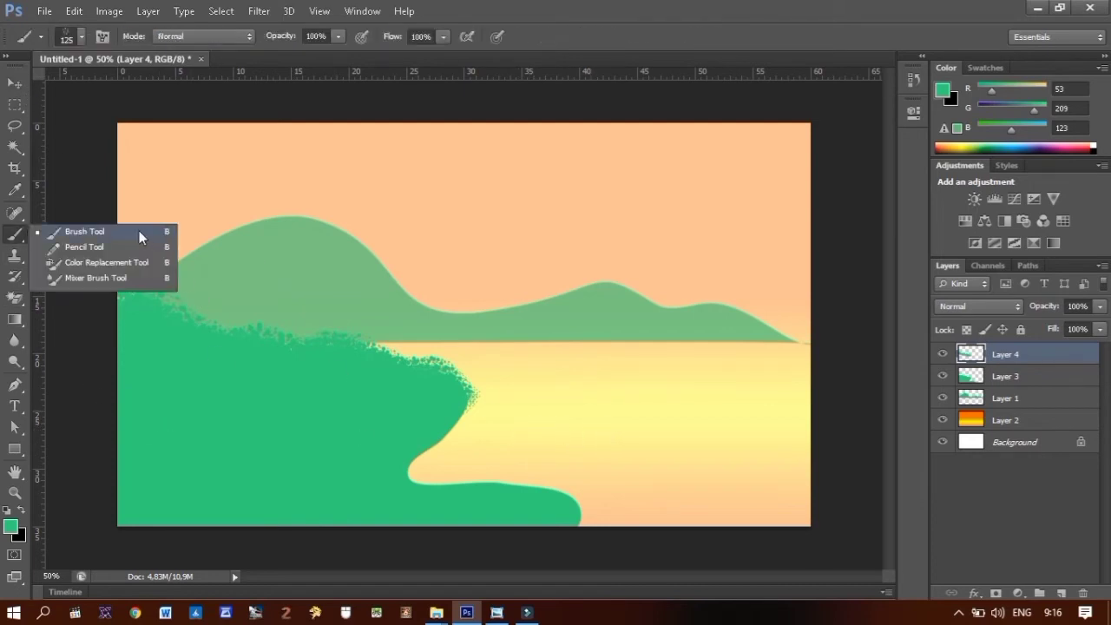
{"action": "left_click", "coordinate": [79, 227]}
{"action": "left_click", "coordinate": [11, 526]}
Step: Set a pale sand colour #ffda94, paint a test patch on Layer 4, then undo it
{"action": "left_click", "coordinate": [534, 392]}
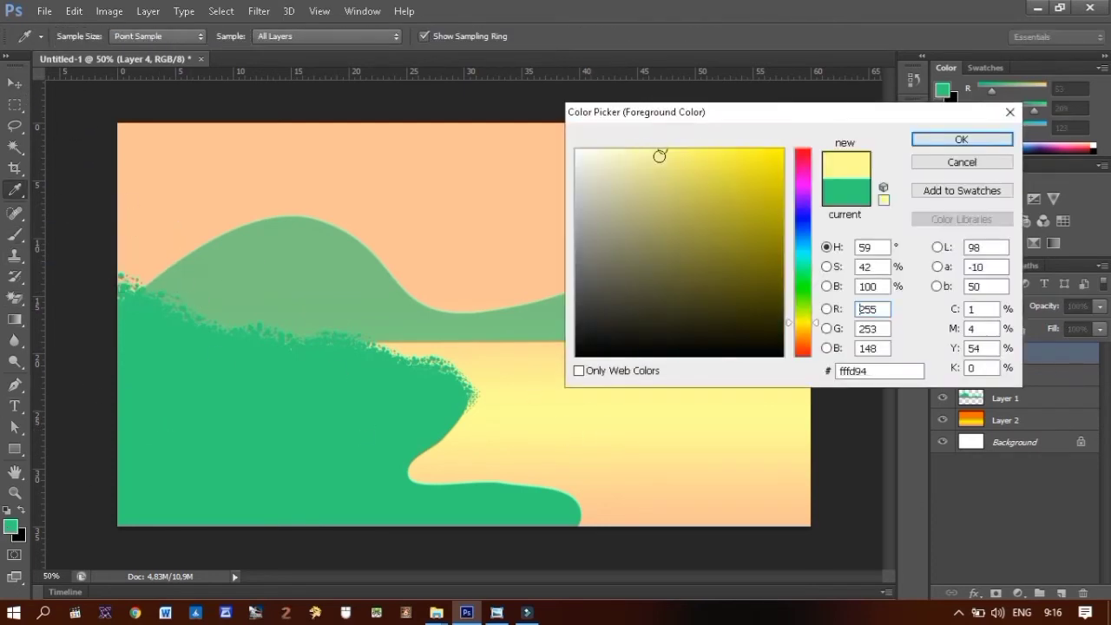
{"action": "left_click_drag", "start_coordinate": [800, 345], "coordinate": [800, 334]}
{"action": "left_click", "coordinate": [955, 141]}
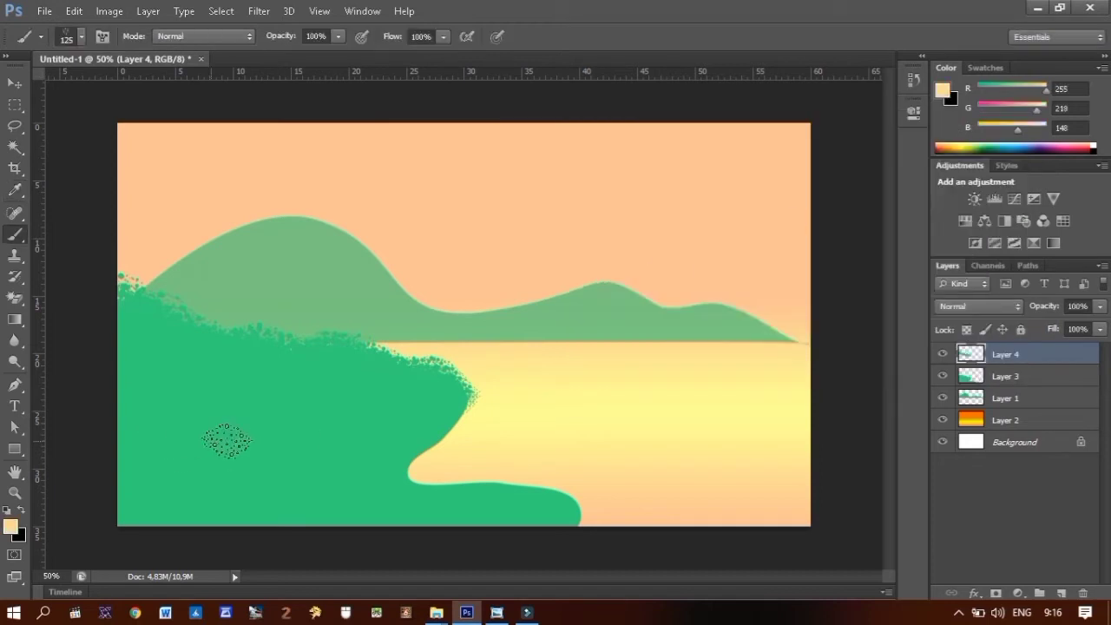
{"action": "mouse_move", "coordinate": [165, 425]}
{"action": "left_mouse_down"}
{"action": "mouse_move", "coordinate": [187, 408]}
{"action": "mouse_move", "coordinate": [165, 425]}
{"action": "mouse_move", "coordinate": [297, 448]}
{"action": "left_mouse_up"}
{"action": "key", "text": "ctrl+z"}
{"action": "key", "text": "ctrl+z"}
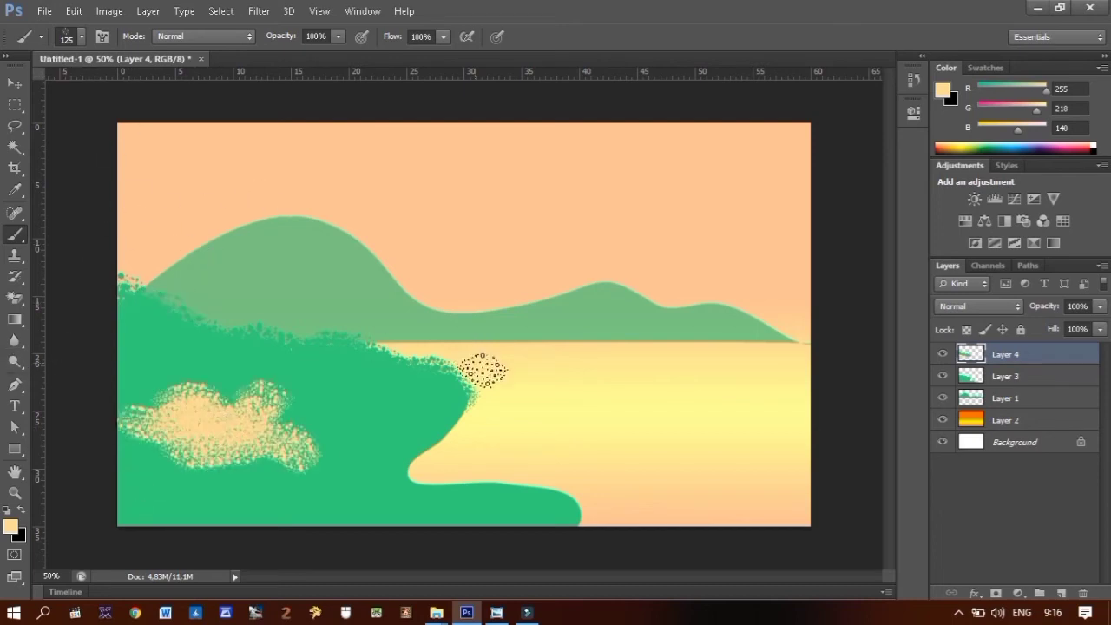
{"action": "key", "text": "ctrl+z"}
Step: On a new layer, paint a sandy clearing at 76 px and a winding path at 21 px
{"action": "left_click", "coordinate": [1061, 593]}
{"action": "left_click", "coordinate": [67, 37]}
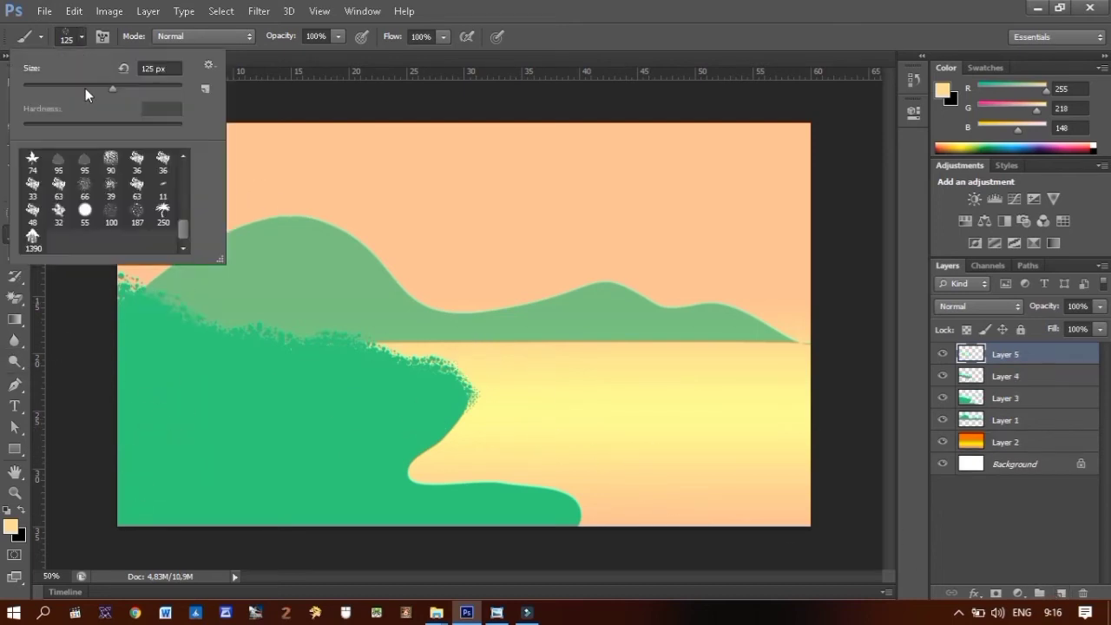
{"action": "left_click_drag", "start_coordinate": [85, 90], "coordinate": [76, 90]}
{"action": "left_click", "coordinate": [181, 437]}
{"action": "mouse_move", "coordinate": [174, 434]}
{"action": "left_mouse_down"}
{"action": "mouse_move", "coordinate": [247, 429]}
{"action": "mouse_move", "coordinate": [219, 423]}
{"action": "mouse_move", "coordinate": [187, 456]}
{"action": "mouse_move", "coordinate": [139, 456]}
{"action": "mouse_move", "coordinate": [276, 446]}
{"action": "mouse_move", "coordinate": [188, 441]}
{"action": "left_mouse_up"}
{"action": "left_click", "coordinate": [67, 36]}
{"action": "left_click", "coordinate": [39, 87]}
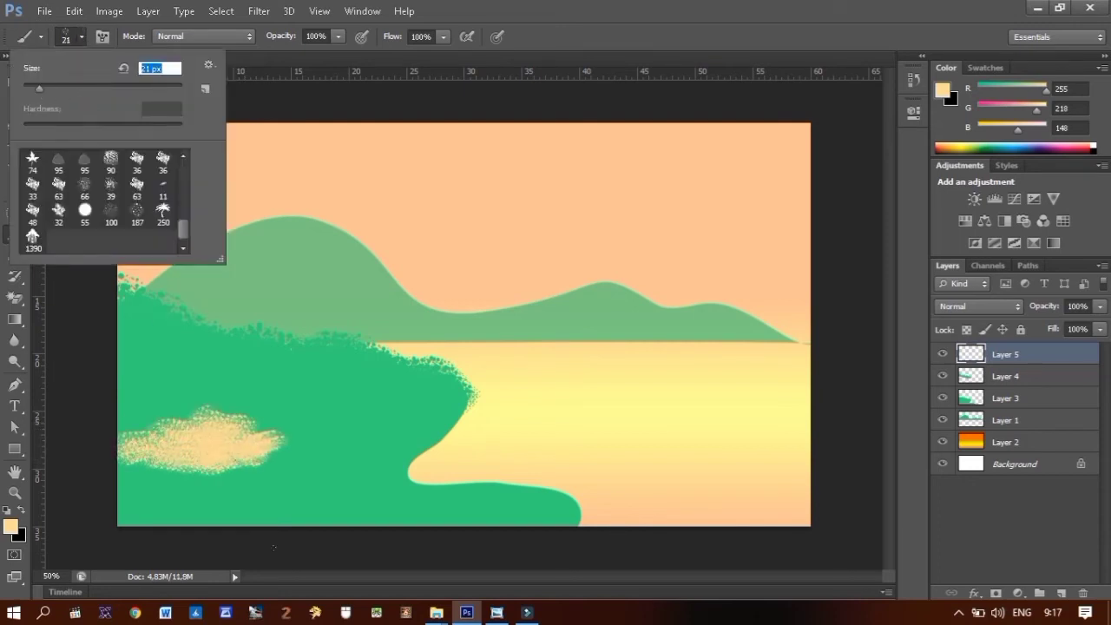
{"action": "left_click", "coordinate": [260, 476]}
{"action": "mouse_move", "coordinate": [253, 474]}
{"action": "left_mouse_down"}
{"action": "mouse_move", "coordinate": [303, 512]}
{"action": "mouse_move", "coordinate": [470, 486]}
{"action": "mouse_move", "coordinate": [330, 512]}
{"action": "mouse_move", "coordinate": [232, 506]}
{"action": "left_mouse_up"}
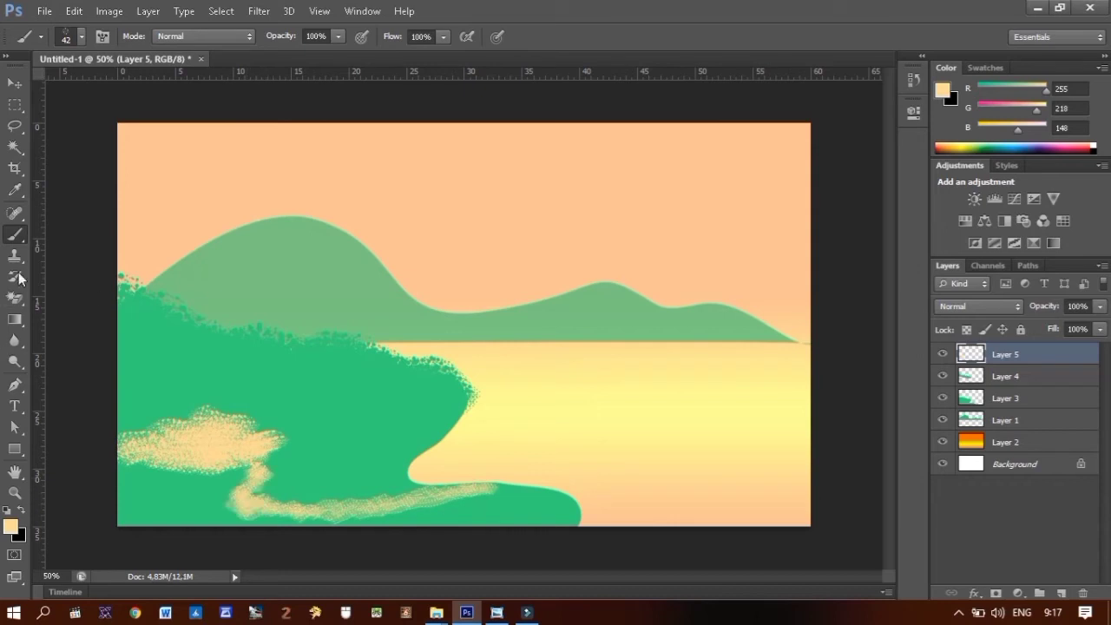
Step: Set a tan foreground colour sampled from near the sandy clearing
{"action": "left_click", "coordinate": [13, 528]}
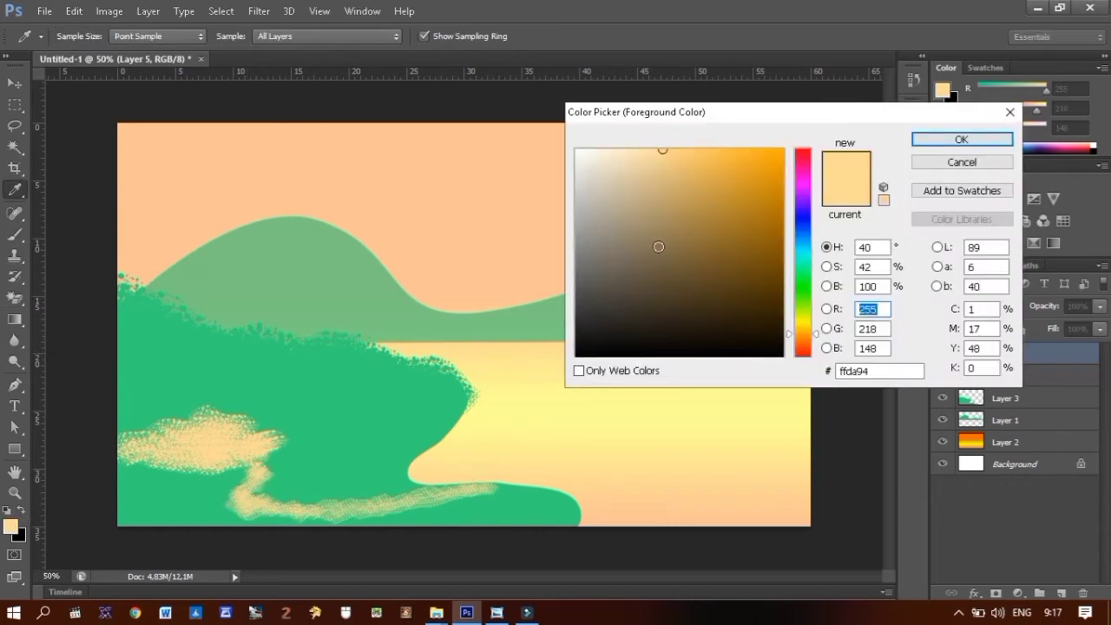
{"action": "left_click", "coordinate": [657, 202]}
{"action": "left_click", "coordinate": [677, 216]}
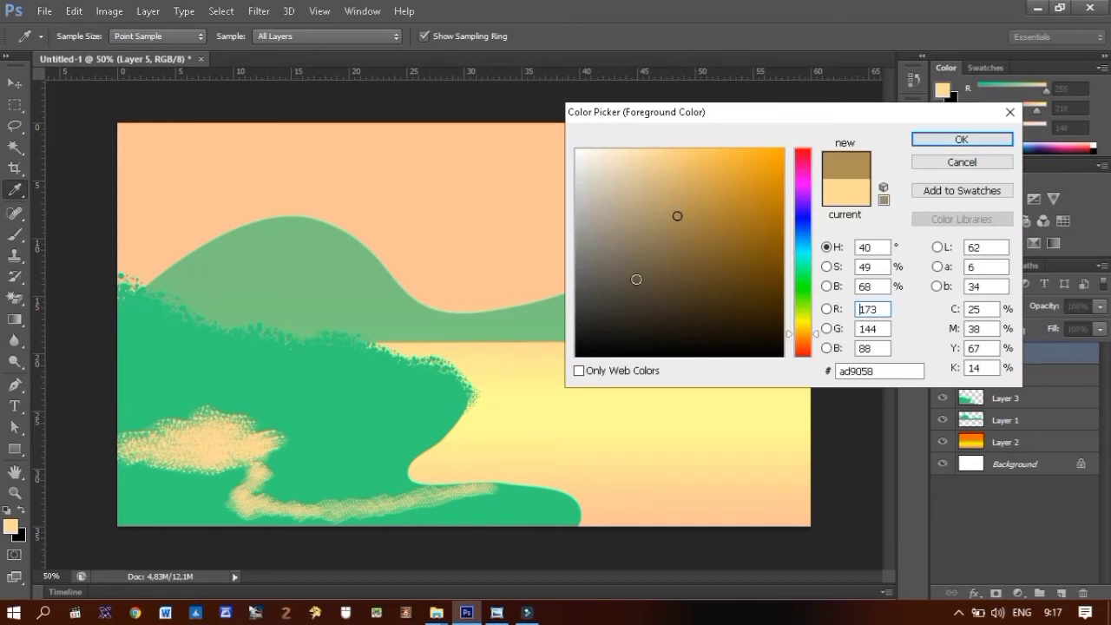
{"action": "left_click", "coordinate": [265, 441]}
{"action": "left_click", "coordinate": [231, 441]}
{"action": "left_click_drag", "start_coordinate": [674, 170], "coordinate": [685, 180]}
{"action": "left_click", "coordinate": [961, 139]}
Step: On a new layer, stamp a tan hut with the hut brush at 182 px, then undo it
{"action": "key", "text": "b"}
{"action": "key", "text": "ctrl+shift+alt+n"}
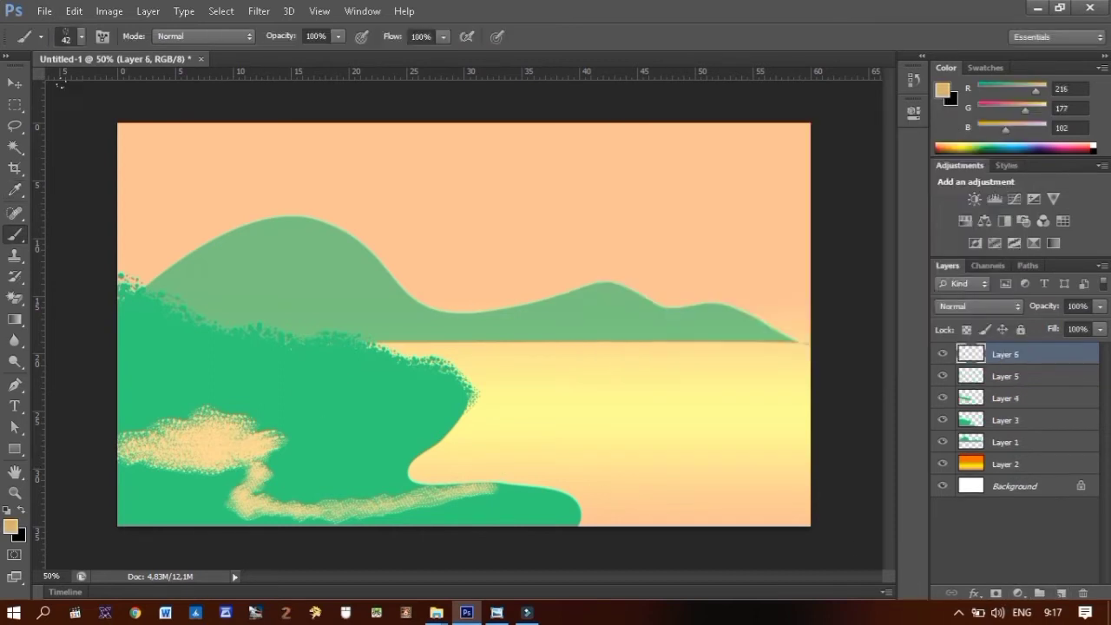
{"action": "left_click", "coordinate": [82, 37]}
{"action": "left_click", "coordinate": [32, 238]}
{"action": "type", "text": "72"}
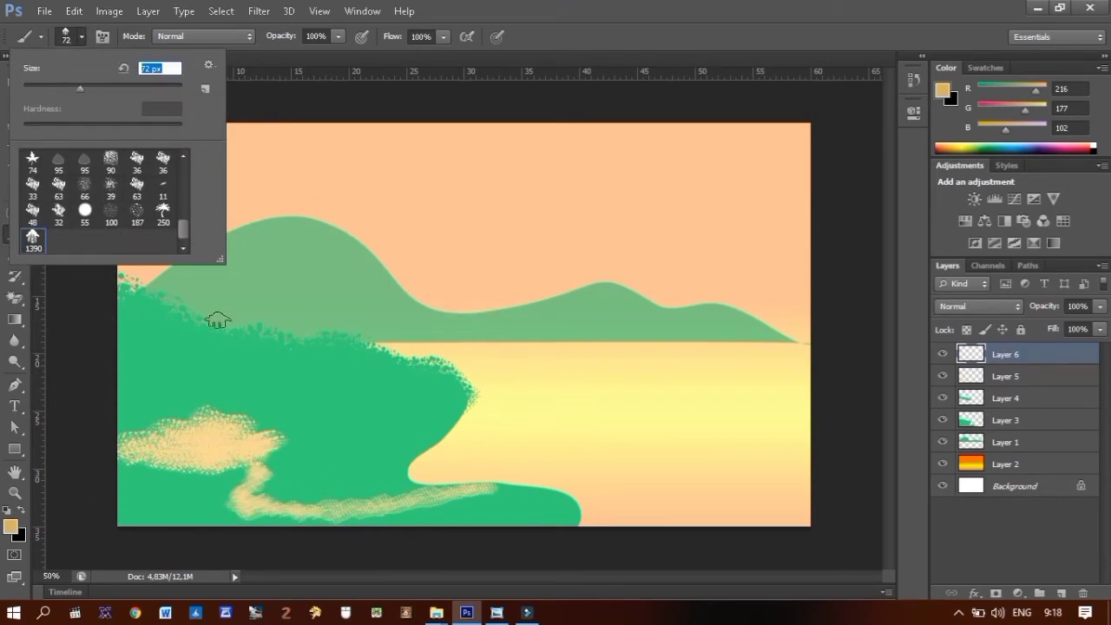
{"action": "left_click_drag", "start_coordinate": [124, 87], "coordinate": [135, 87]}
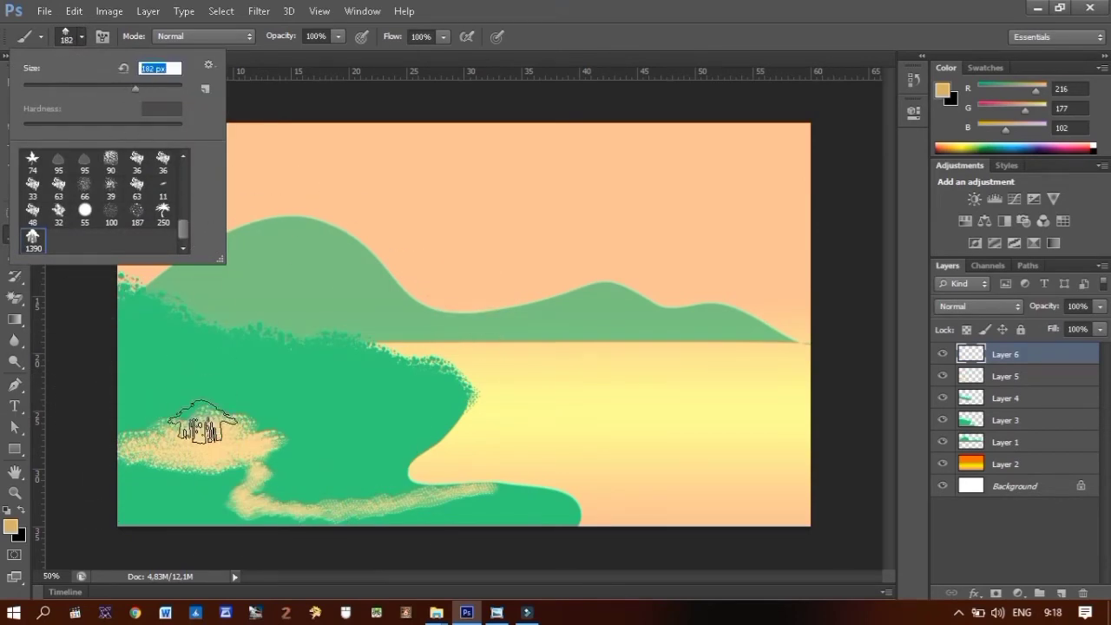
{"action": "left_click", "coordinate": [204, 421]}
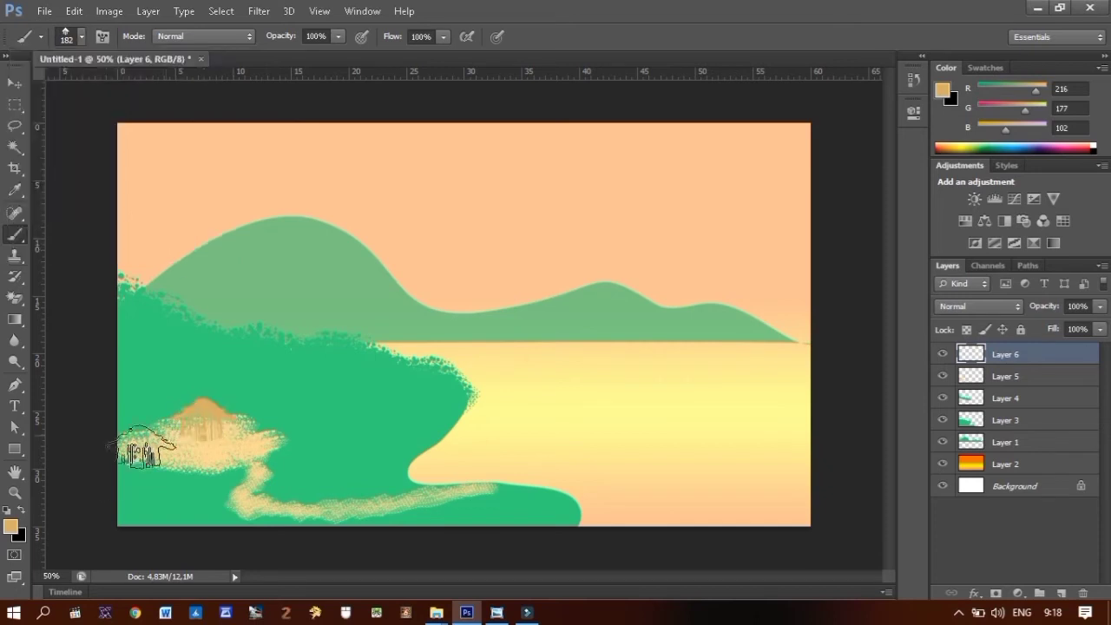
{"action": "key", "text": "ctrl+z"}
Step: Stamp the hut in dark brown #834217 on the clearing, then sample the island green
{"action": "left_click", "coordinate": [12, 526]}
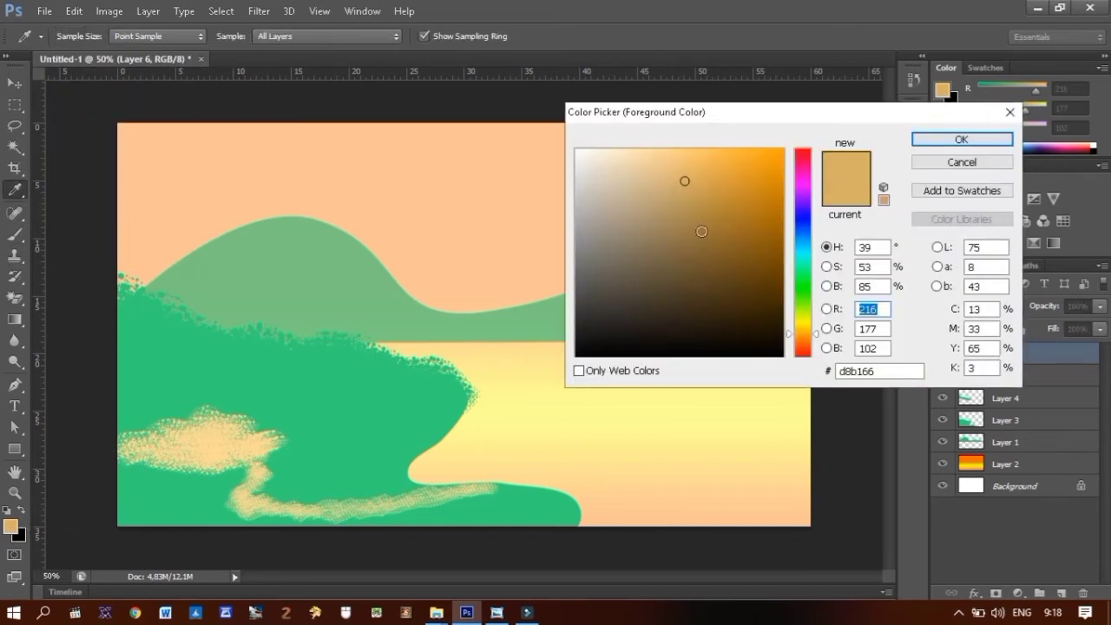
{"action": "left_click", "coordinate": [719, 257]}
{"action": "left_click_drag", "start_coordinate": [794, 333], "coordinate": [794, 342]}
{"action": "left_click", "coordinate": [747, 248]}
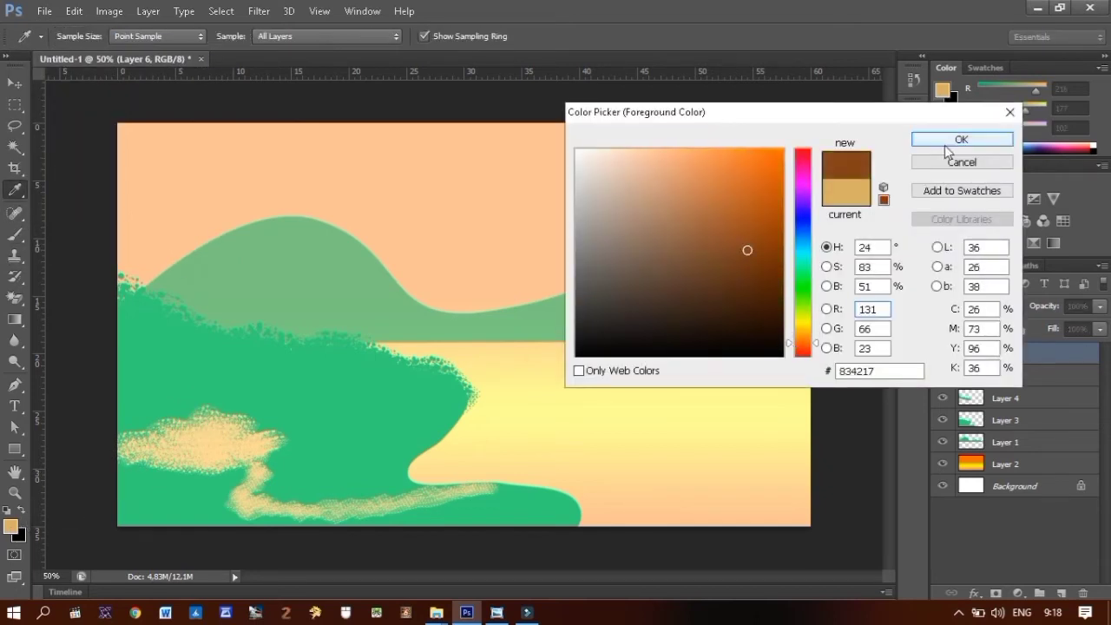
{"action": "left_click", "coordinate": [962, 139]}
{"action": "left_click", "coordinate": [203, 422]}
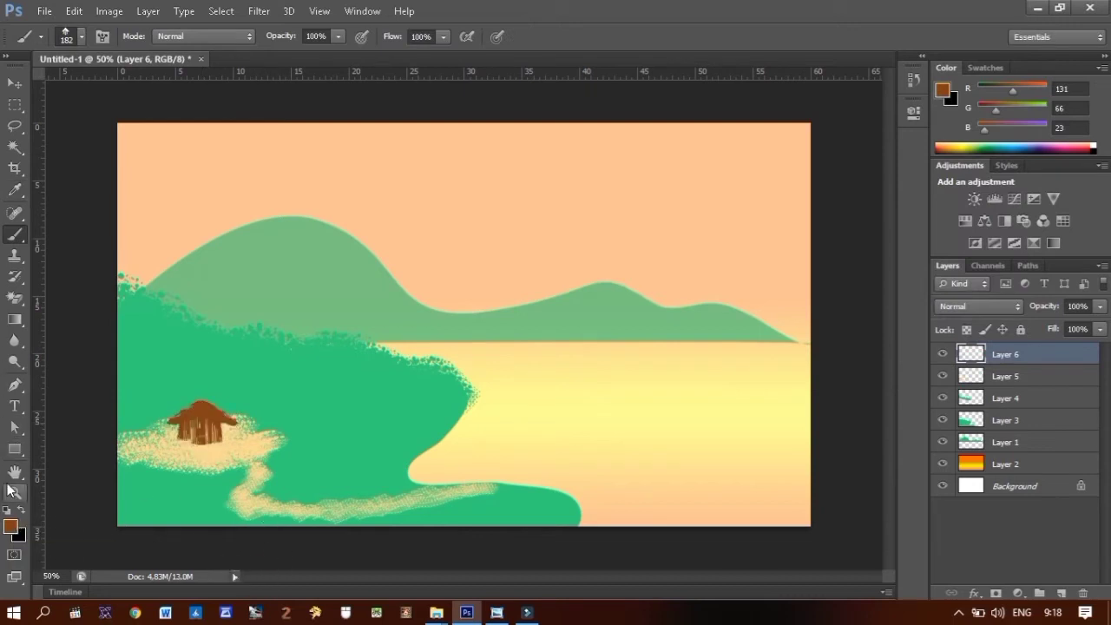
{"action": "left_click", "coordinate": [11, 526]}
{"action": "left_click", "coordinate": [469, 382]}
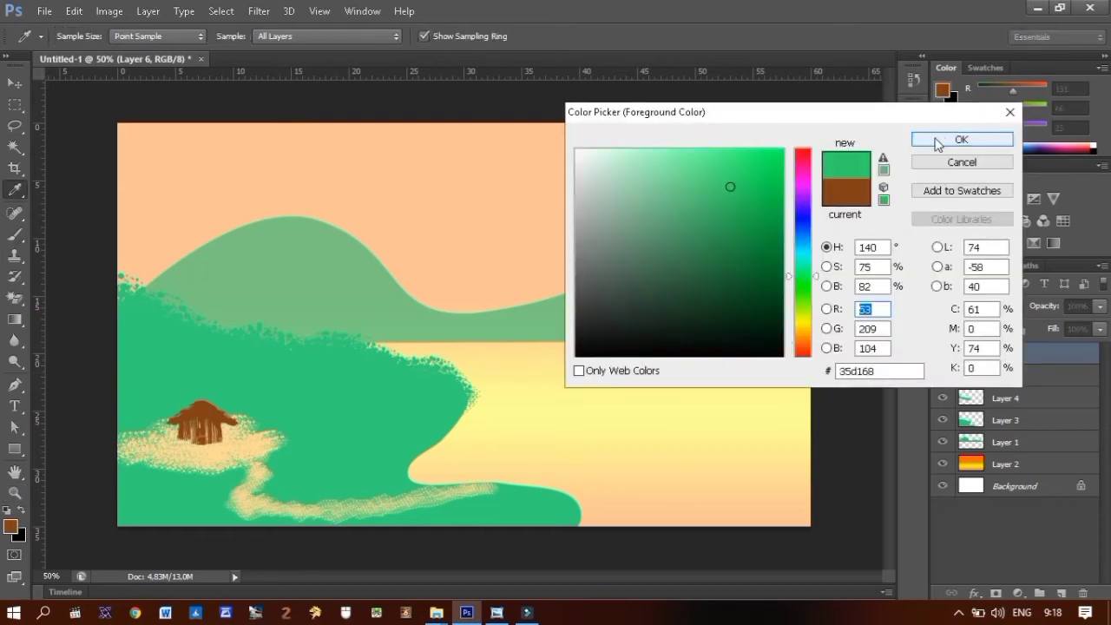
Step: Set a darker green foreground and load the 187 scatter brush at 106 px
{"action": "left_click", "coordinate": [736, 196]}
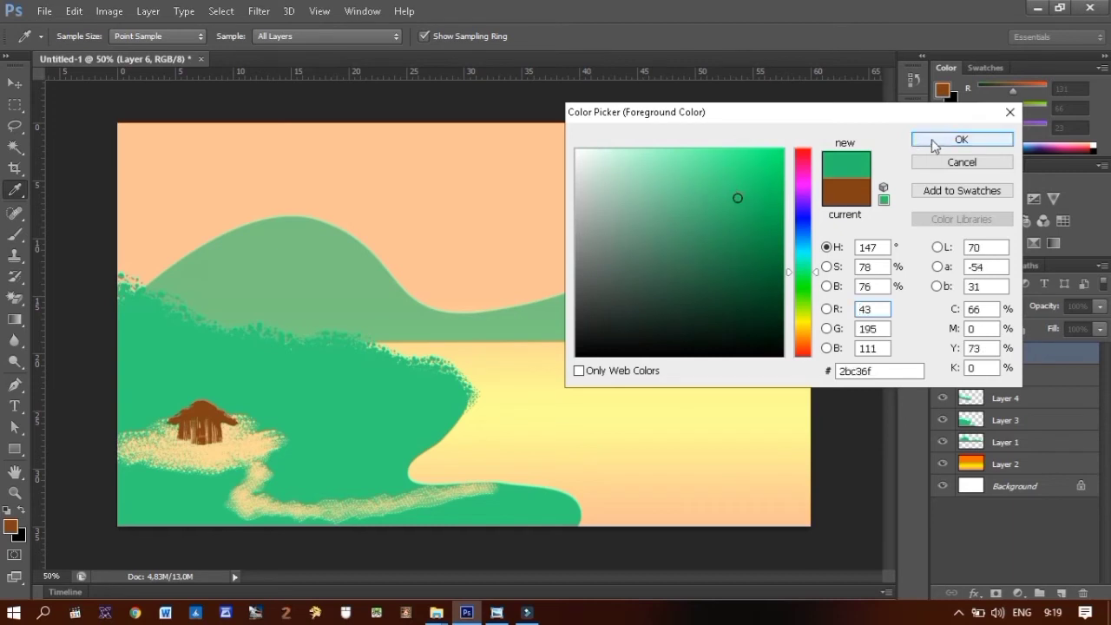
{"action": "left_click", "coordinate": [962, 139]}
{"action": "key", "text": "b"}
{"action": "left_click", "coordinate": [67, 36]}
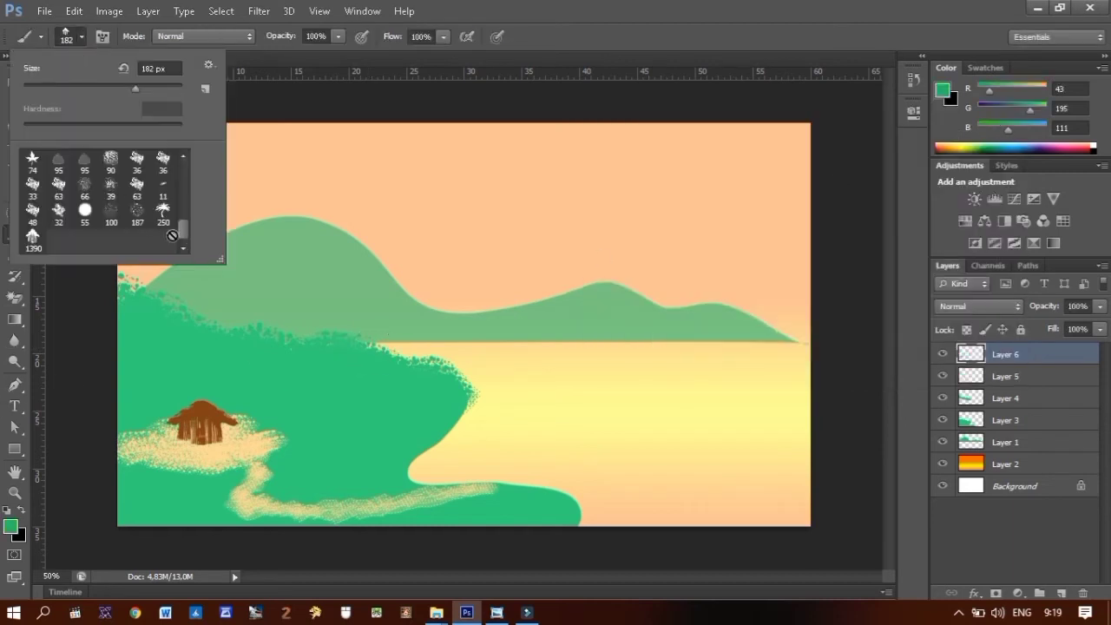
{"action": "left_click", "coordinate": [137, 213]}
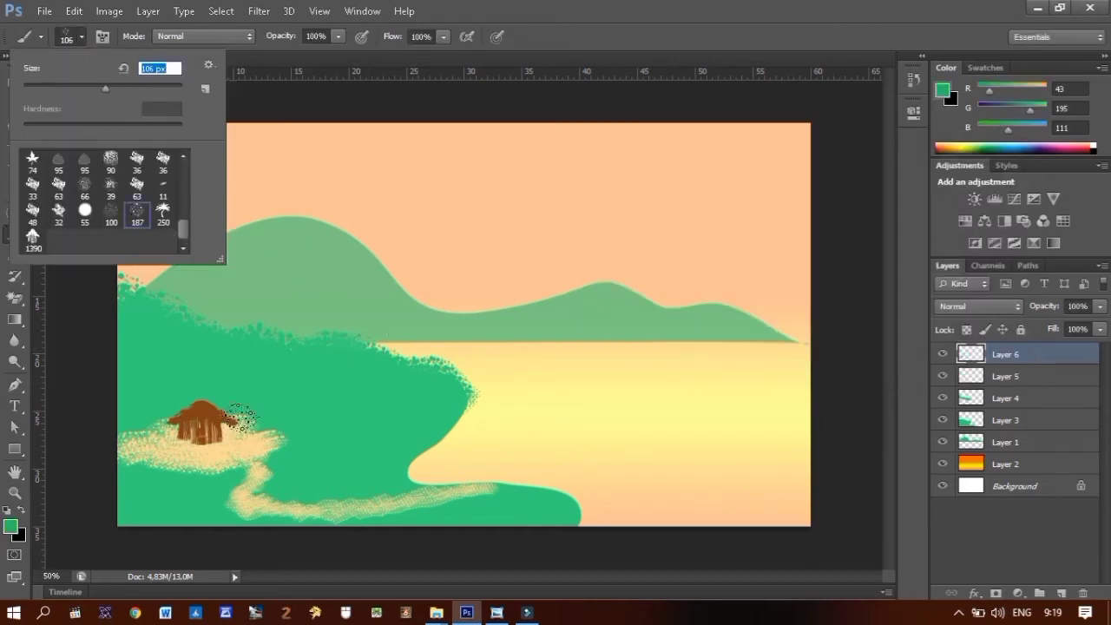
{"action": "left_click", "coordinate": [247, 429]}
{"action": "left_click", "coordinate": [942, 354]}
{"action": "left_click", "coordinate": [943, 354]}
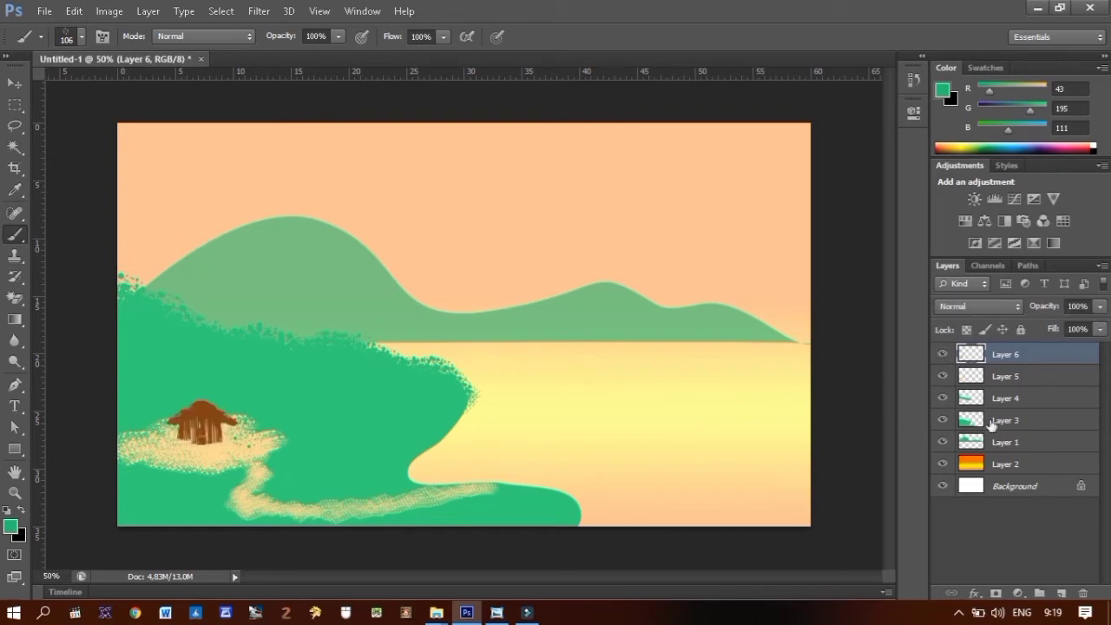
Step: On new Layer 7, paint beside the hut and add green foliage along the water's edge
{"action": "left_click", "coordinate": [1061, 593]}
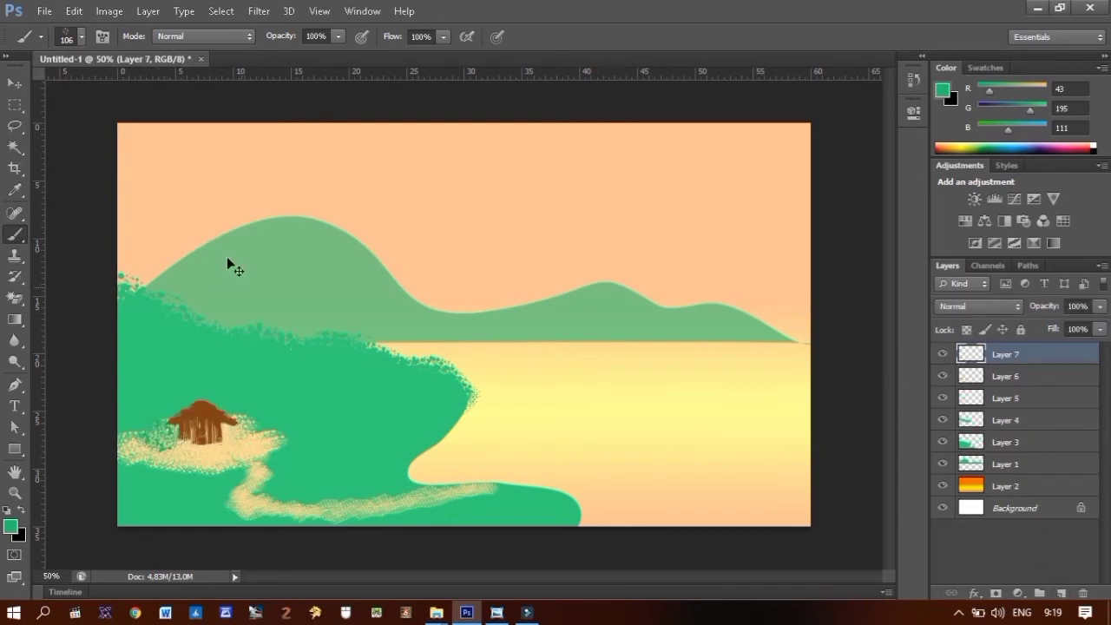
{"action": "left_click", "coordinate": [81, 37]}
{"action": "left_click", "coordinate": [161, 434]}
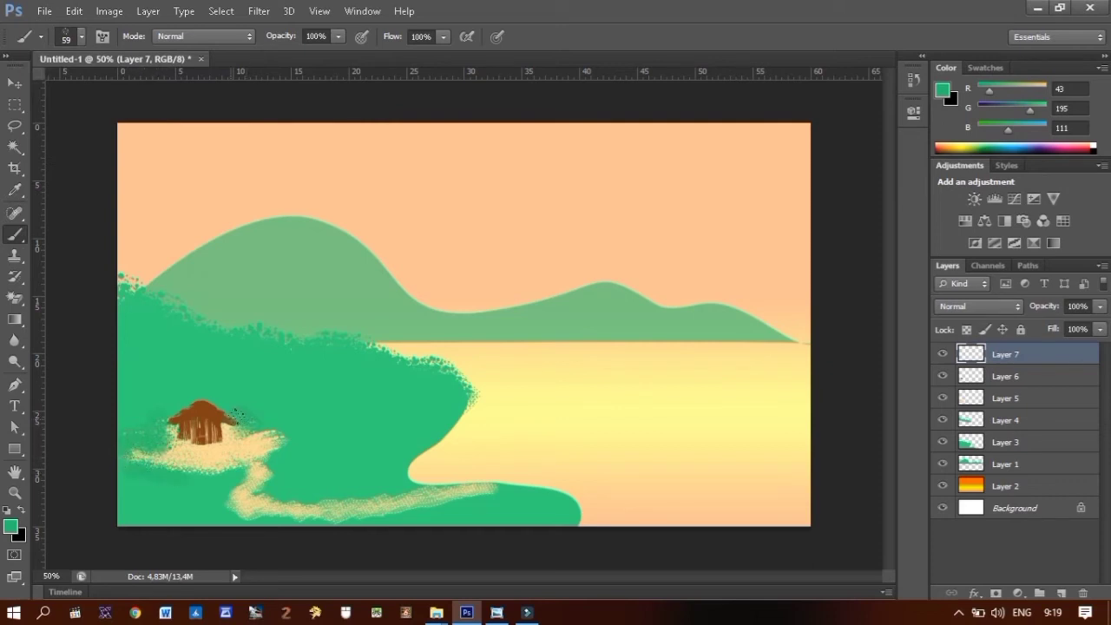
{"action": "left_click_drag", "start_coordinate": [263, 432], "coordinate": [241, 408]}
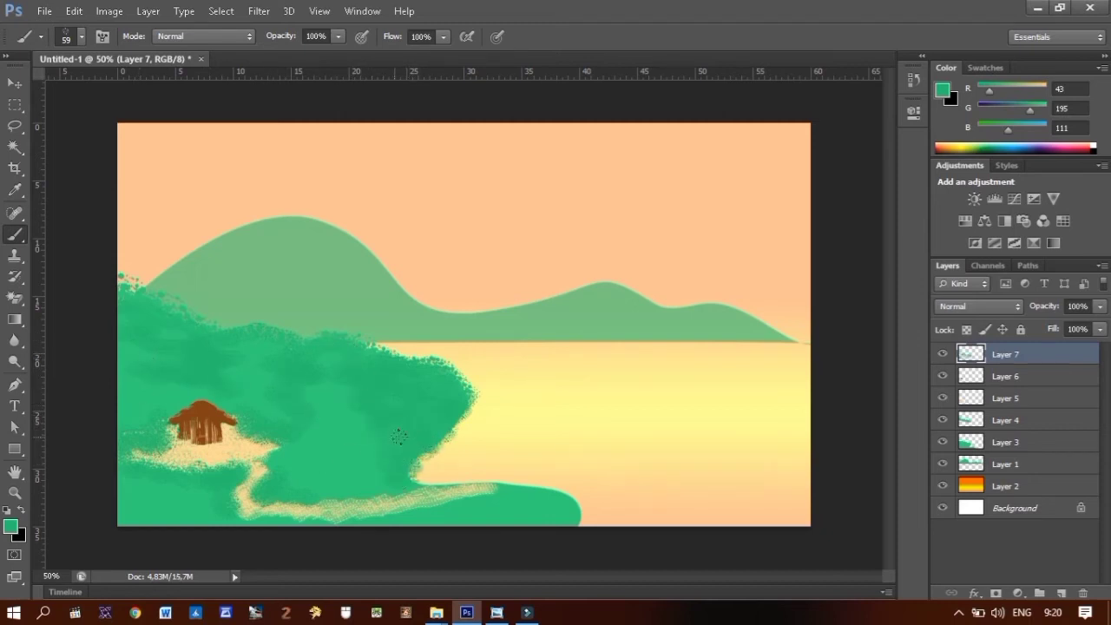
{"action": "left_click_drag", "start_coordinate": [415, 482], "coordinate": [491, 474]}
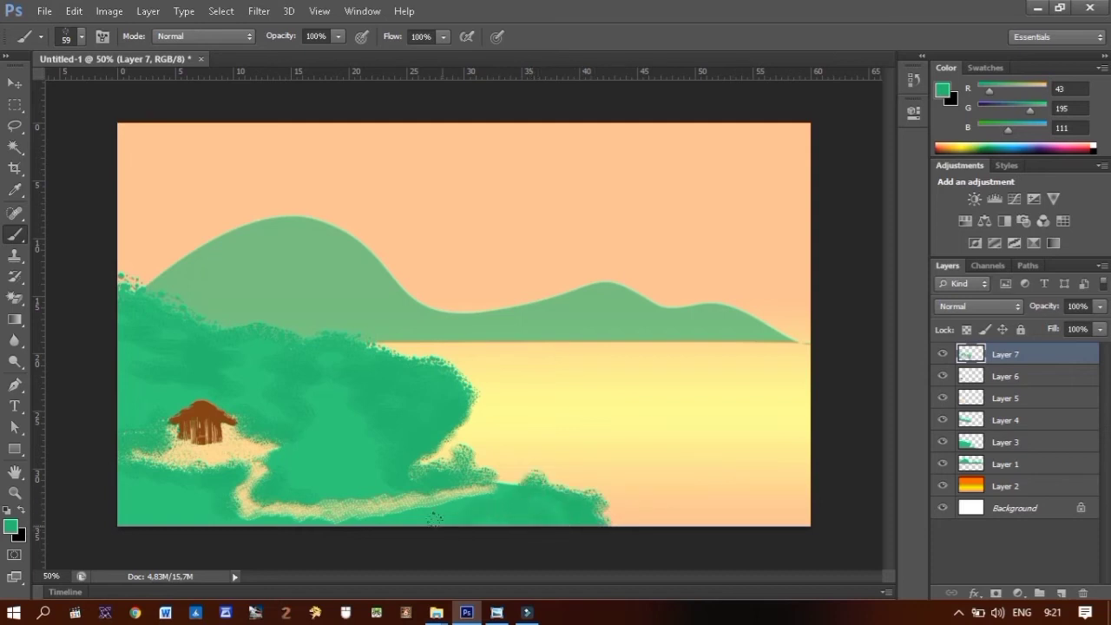
{"action": "mouse_move", "coordinate": [556, 494]}
{"action": "left_mouse_down"}
{"action": "mouse_move", "coordinate": [560, 450]}
{"action": "mouse_move", "coordinate": [601, 519]}
{"action": "left_mouse_up"}
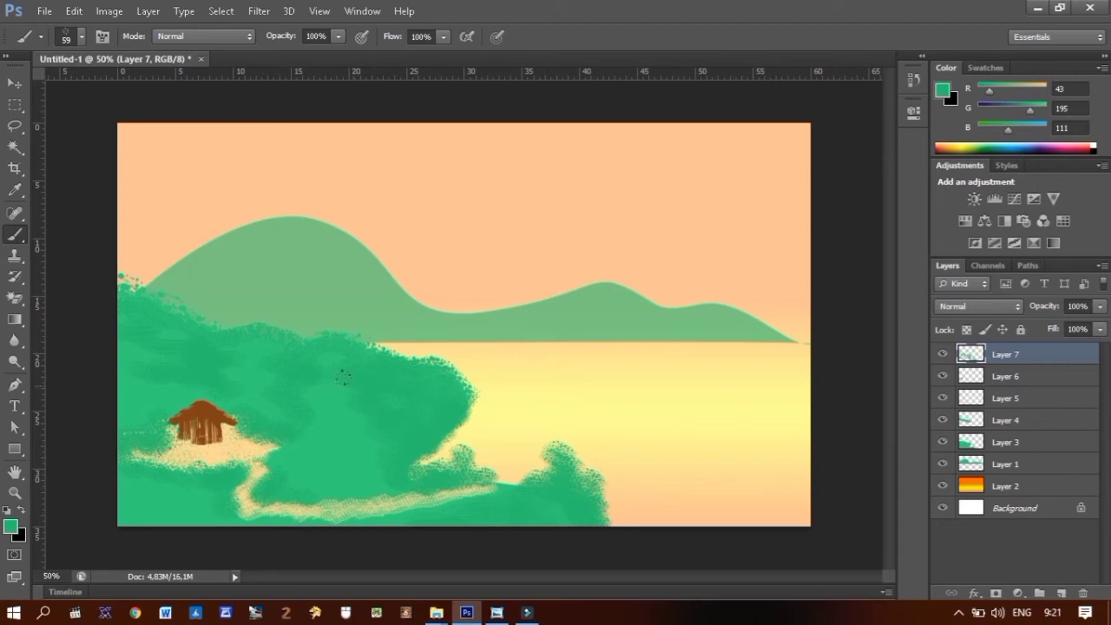
{"action": "left_click", "coordinate": [80, 37]}
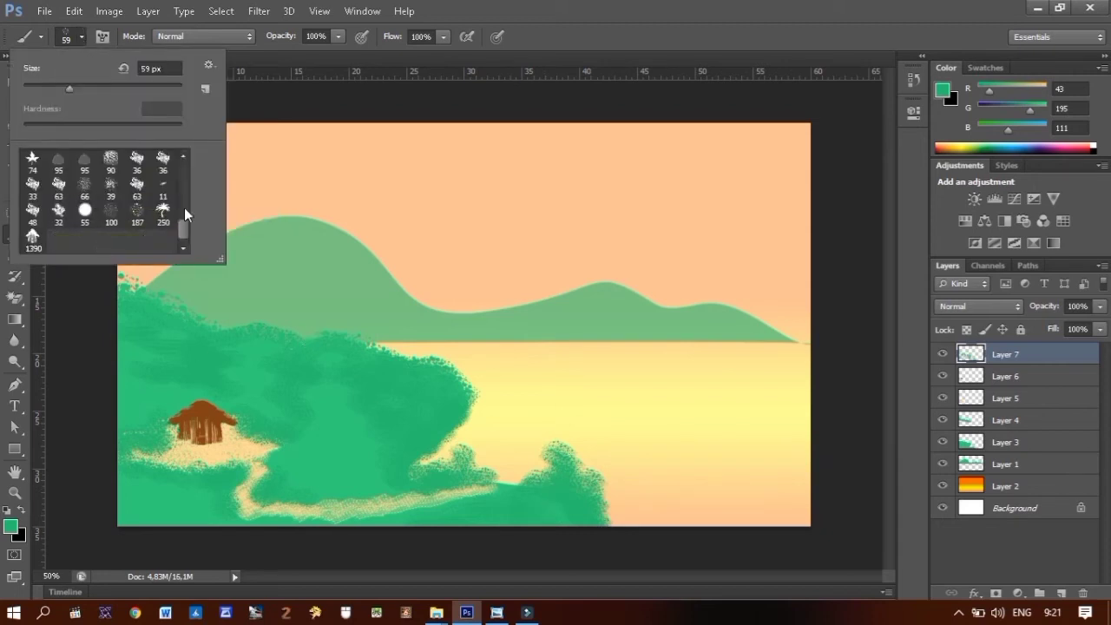
Step: Load the 250 px palm brush, warm the foreground green, and stamp a palm on a new layer
{"action": "left_click", "coordinate": [165, 215]}
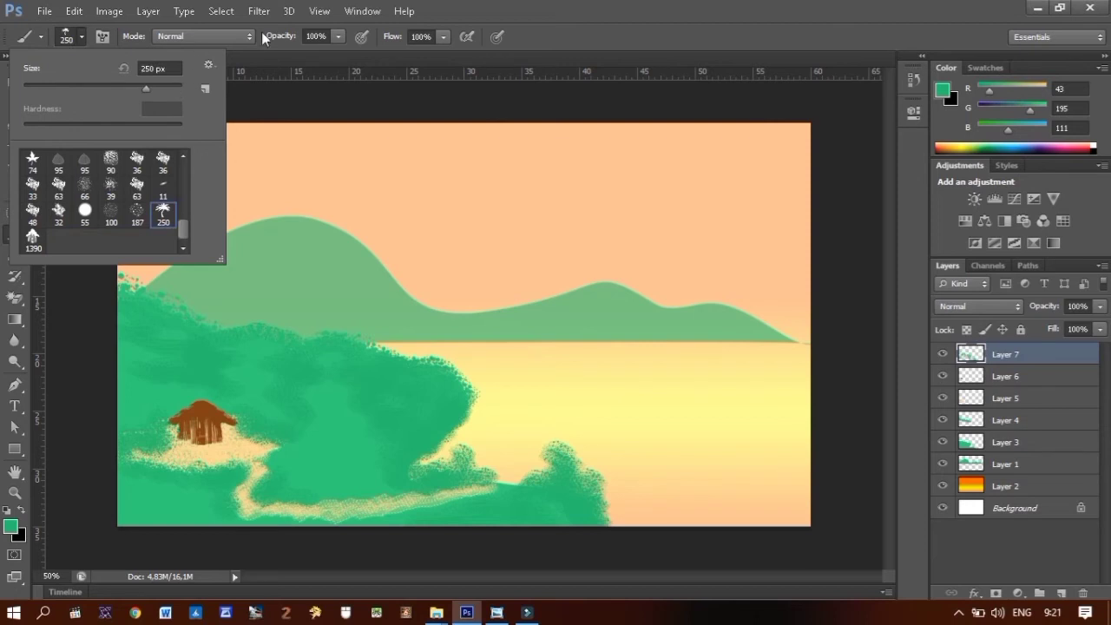
{"action": "left_click", "coordinate": [316, 74]}
{"action": "left_click", "coordinate": [1061, 594]}
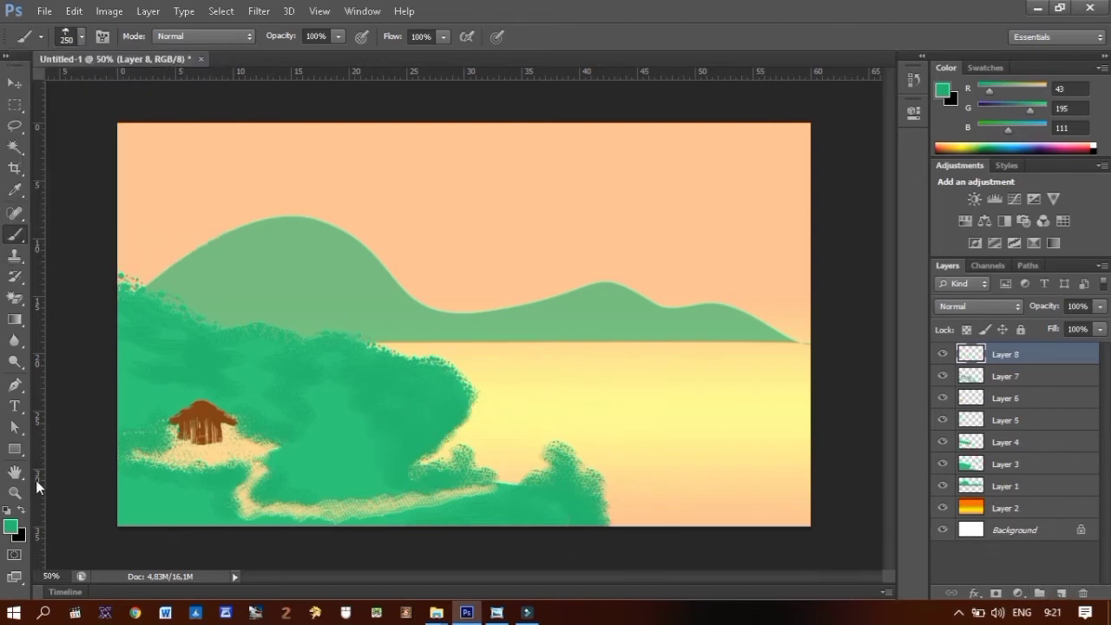
{"action": "left_click", "coordinate": [12, 528]}
{"action": "left_click_drag", "start_coordinate": [791, 277], "coordinate": [792, 279]}
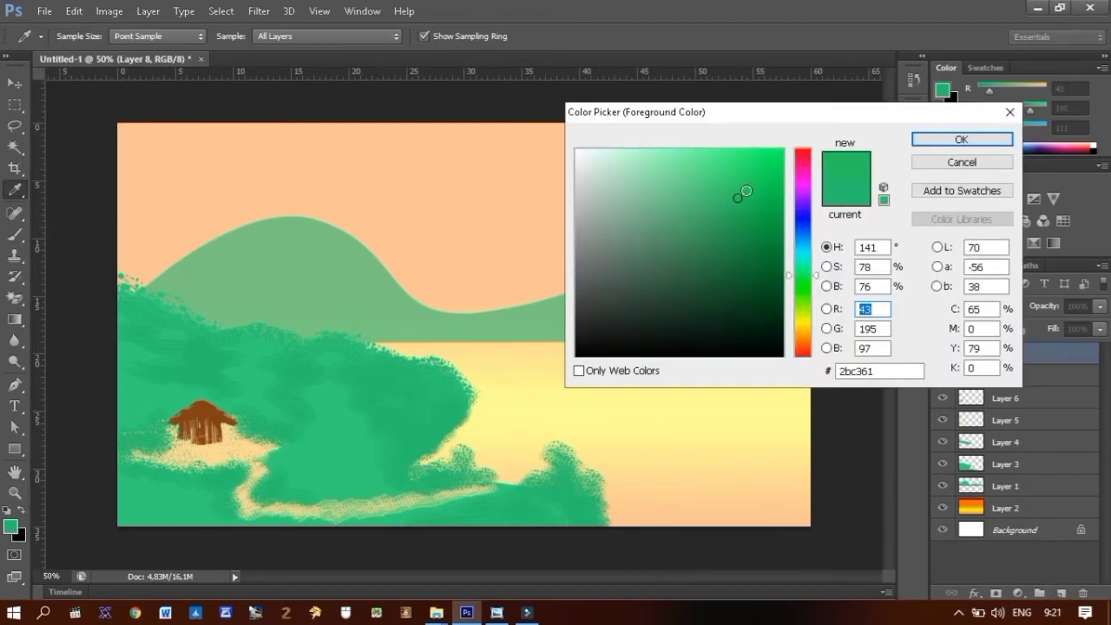
{"action": "left_click", "coordinate": [962, 139]}
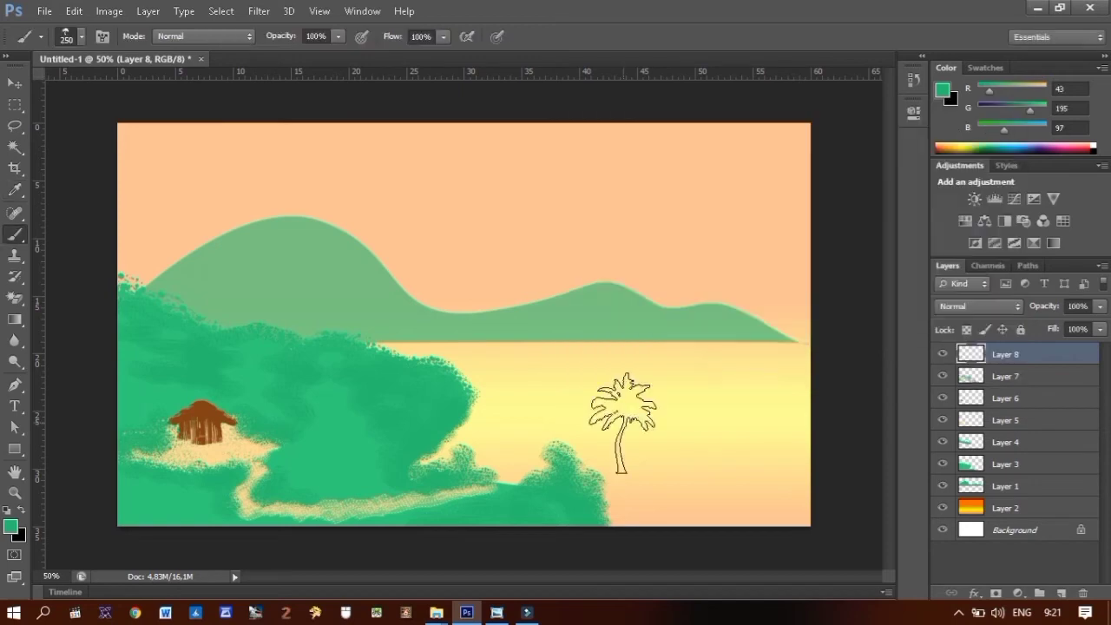
{"action": "left_click", "coordinate": [505, 447]}
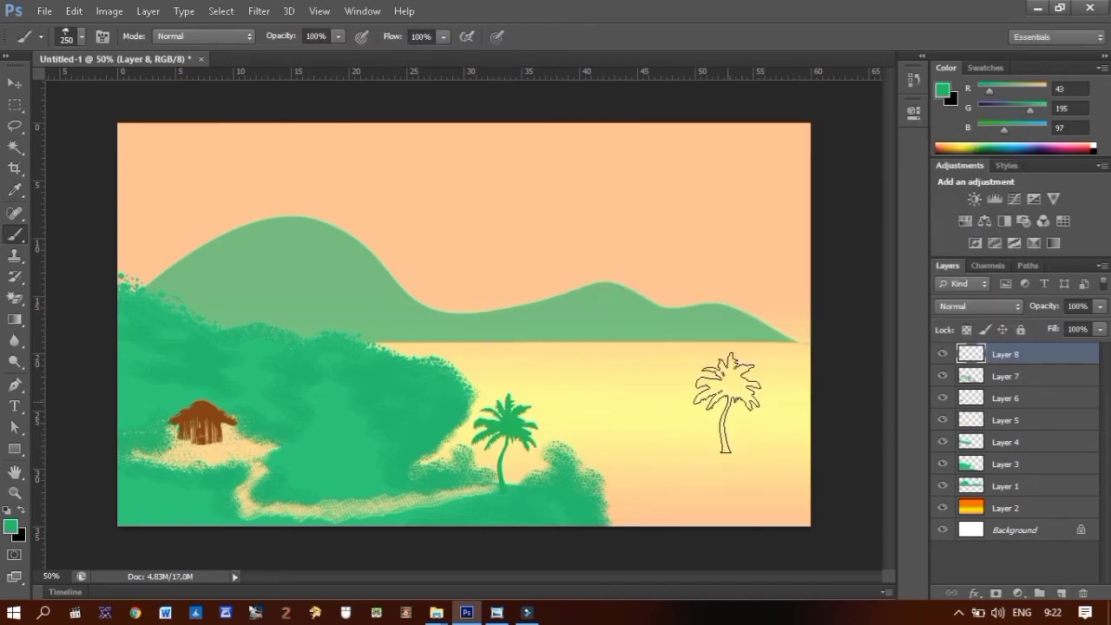
Step: Move Layer 8 below Layer 4, stamp an 86 px palm, then a 158 px palm on a new layer
{"action": "left_click_drag", "start_coordinate": [1002, 354], "coordinate": [1002, 442]}
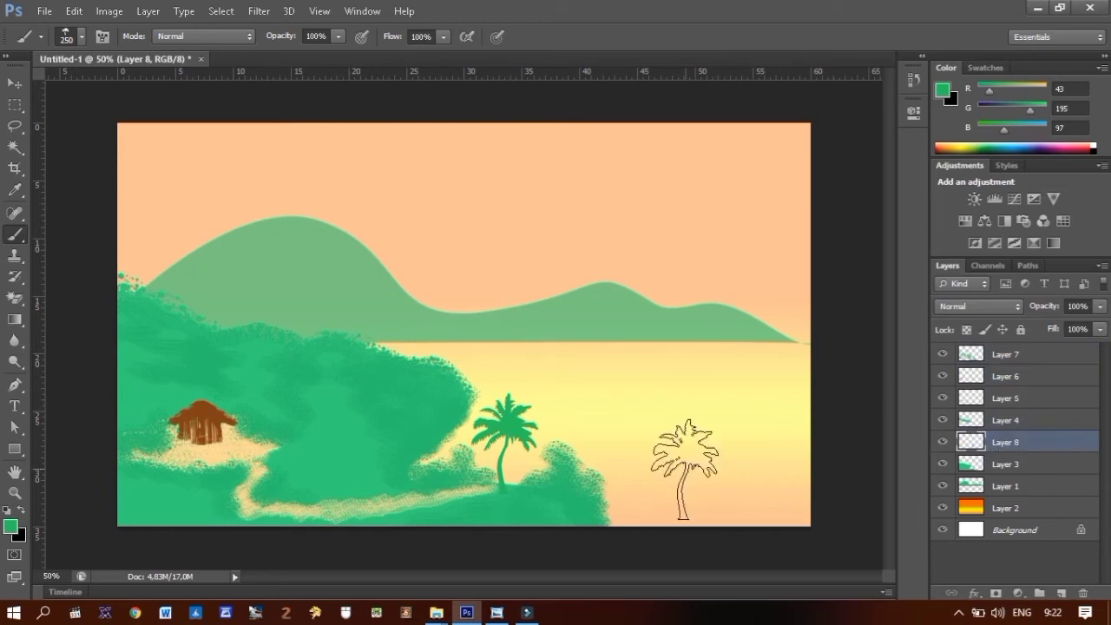
{"action": "left_click", "coordinate": [81, 36]}
{"action": "left_click_drag", "start_coordinate": [74, 88], "coordinate": [90, 88]}
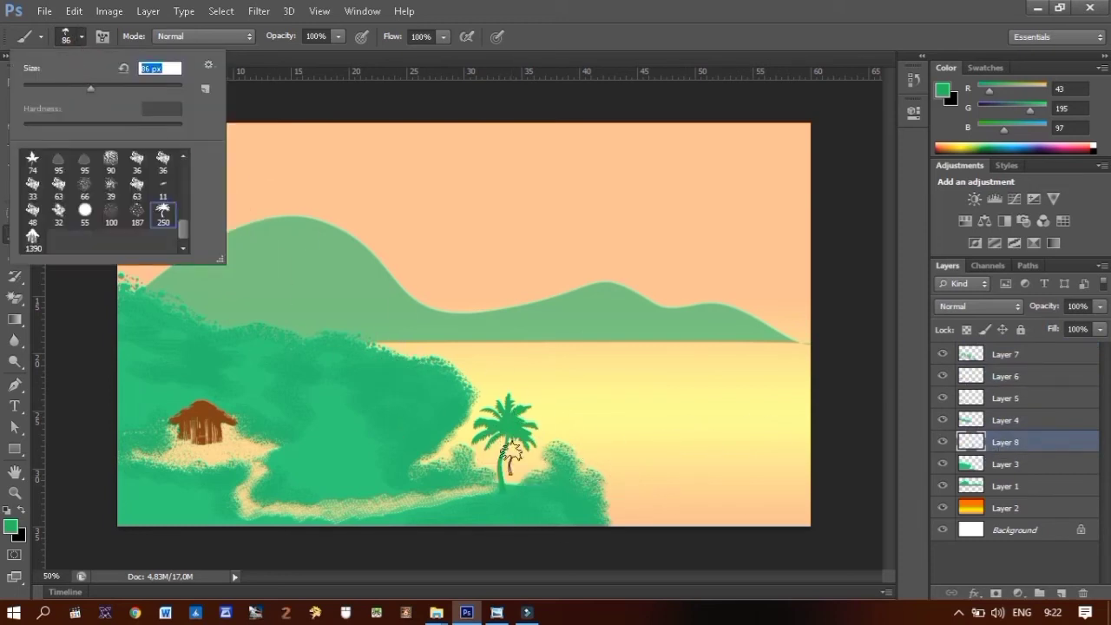
{"action": "left_click", "coordinate": [517, 469]}
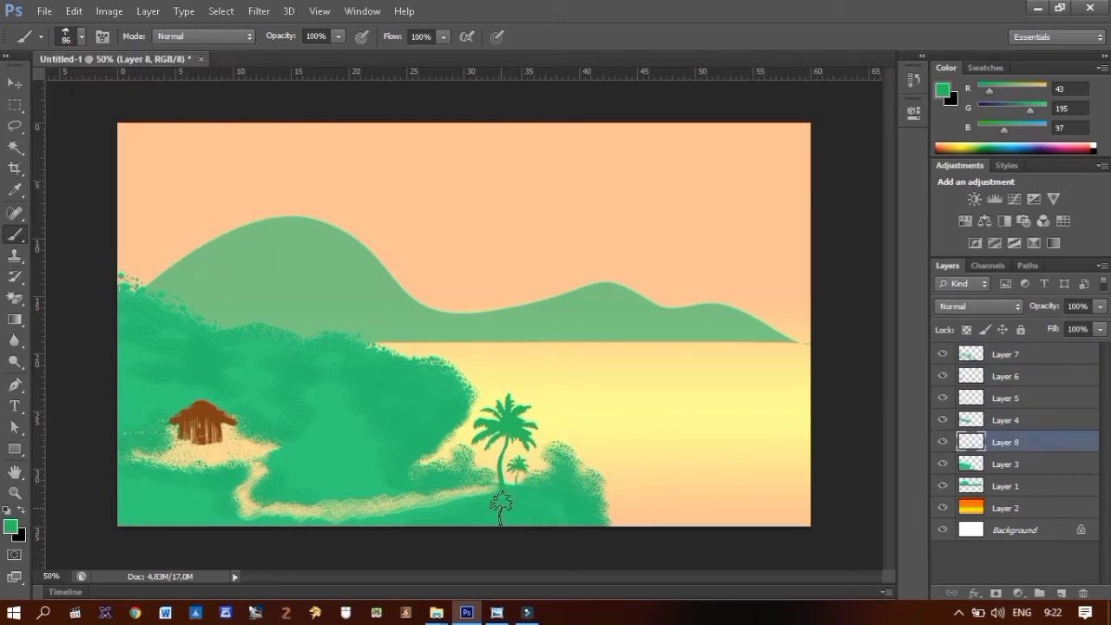
{"action": "left_click", "coordinate": [81, 37]}
{"action": "left_click_drag", "start_coordinate": [90, 88], "coordinate": [126, 88]}
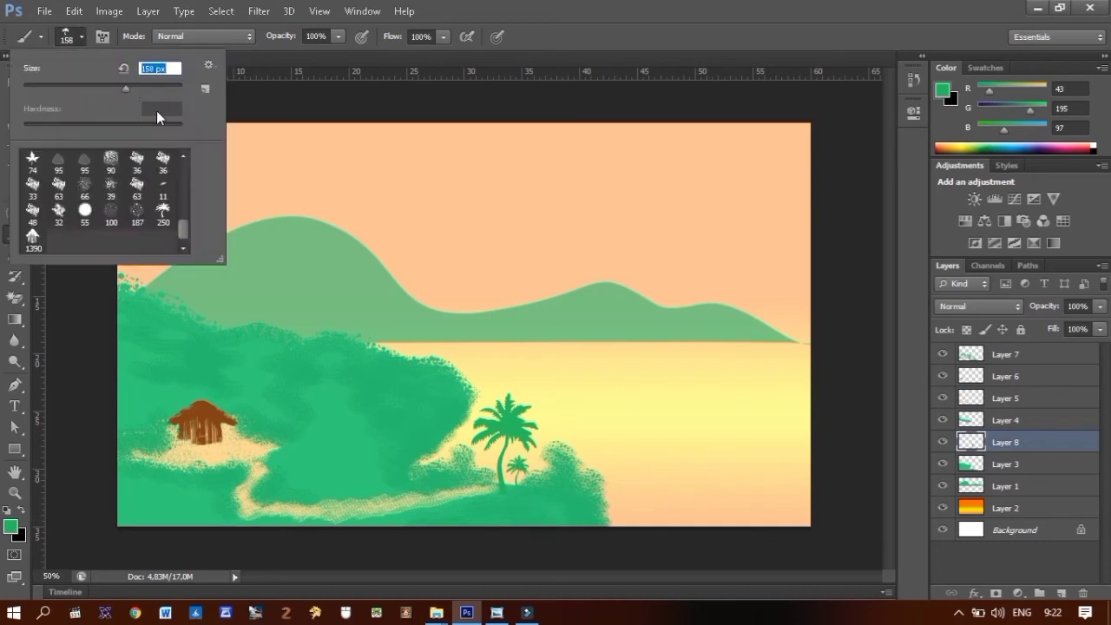
{"action": "left_click", "coordinate": [1059, 591]}
{"action": "left_click", "coordinate": [463, 462]}
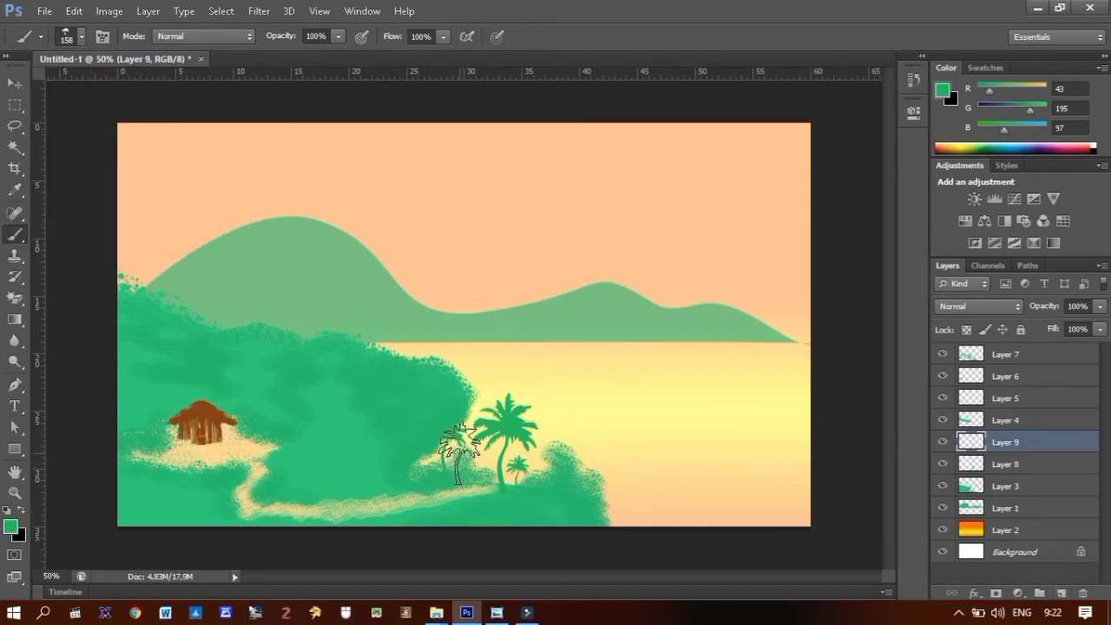
Step: Rotate the new palm about 27 degrees, enlarge it, and move it toward the shore
{"action": "key", "text": "v"}
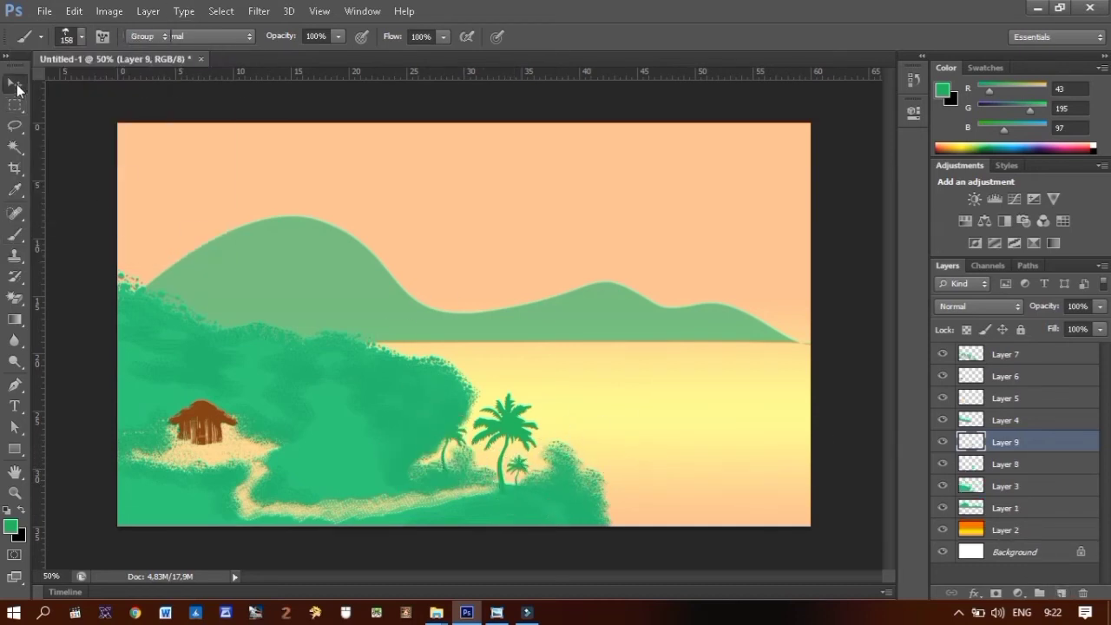
{"action": "key", "text": "ctrl+t"}
{"action": "left_click_drag", "start_coordinate": [426, 454], "coordinate": [523, 444]}
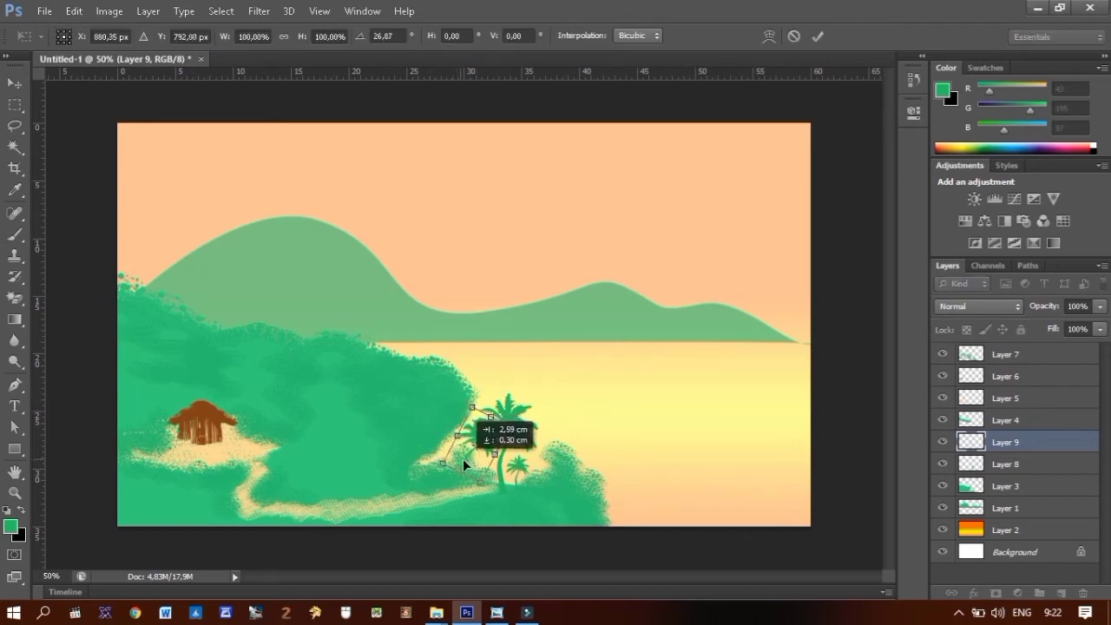
{"action": "left_click_drag", "start_coordinate": [468, 470], "coordinate": [513, 489]}
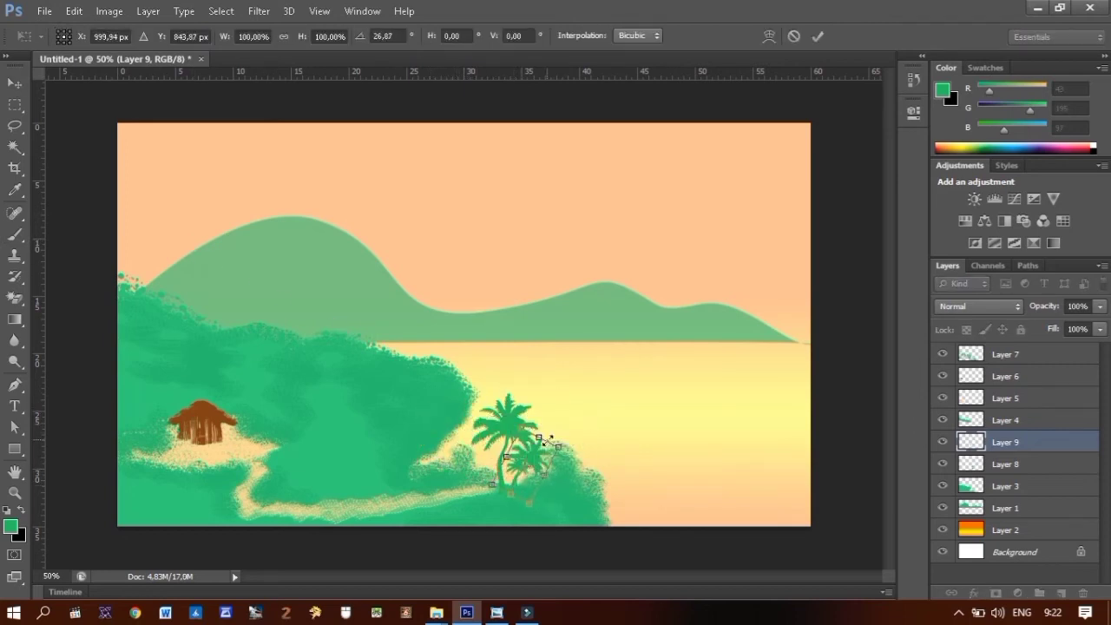
{"action": "mouse_move", "coordinate": [545, 445]}
{"action": "left_mouse_down"}
{"action": "mouse_move", "coordinate": [557, 464]}
{"action": "mouse_move", "coordinate": [586, 461]}
{"action": "left_mouse_up"}
{"action": "left_click", "coordinate": [14, 83]}
{"action": "left_click", "coordinate": [514, 240]}
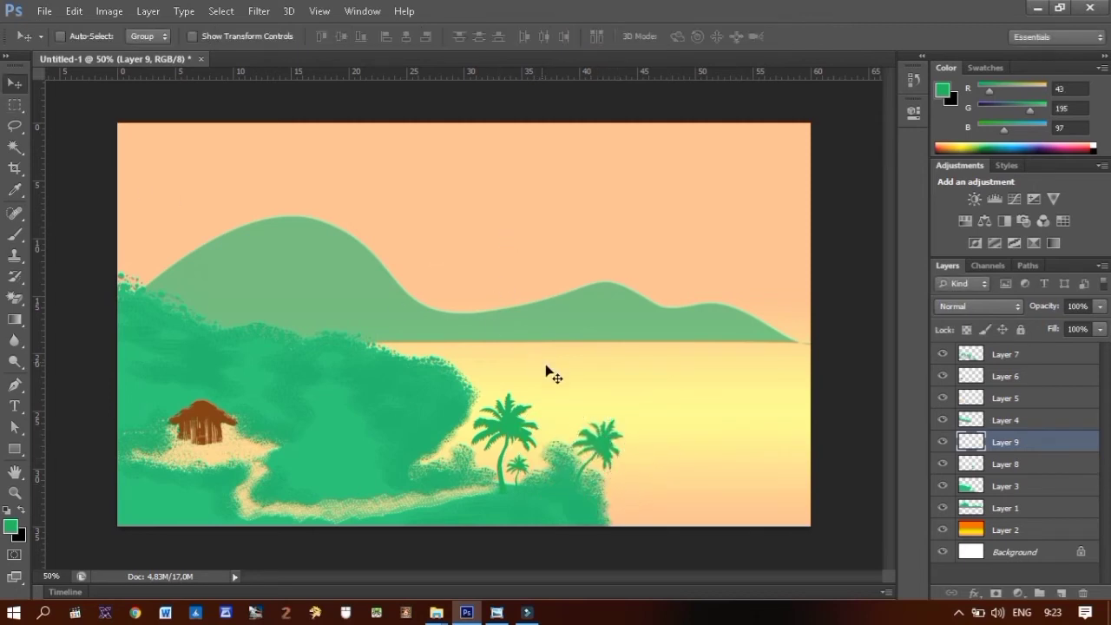
Step: Alt-drag two palm copies, rotating and scaling each into place along the right shoreline
{"action": "left_click_drag", "start_coordinate": [605, 461], "coordinate": [660, 441]}
{"action": "key", "text": "ctrl+t"}
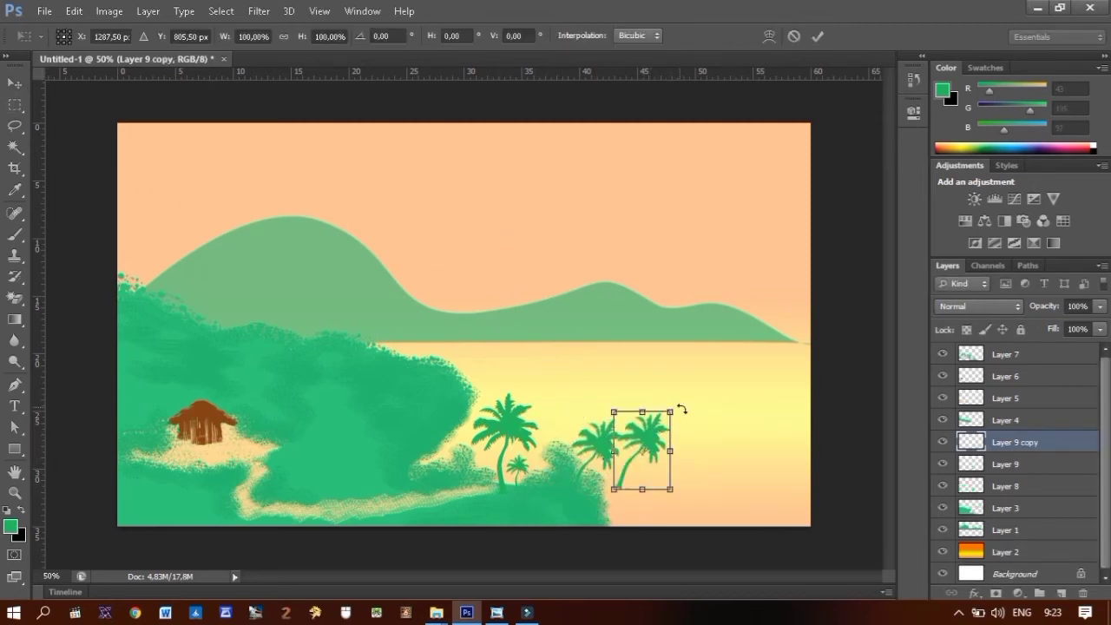
{"action": "mouse_move", "coordinate": [677, 405]}
{"action": "left_mouse_down"}
{"action": "mouse_move", "coordinate": [572, 433]}
{"action": "mouse_move", "coordinate": [594, 359]}
{"action": "left_mouse_up"}
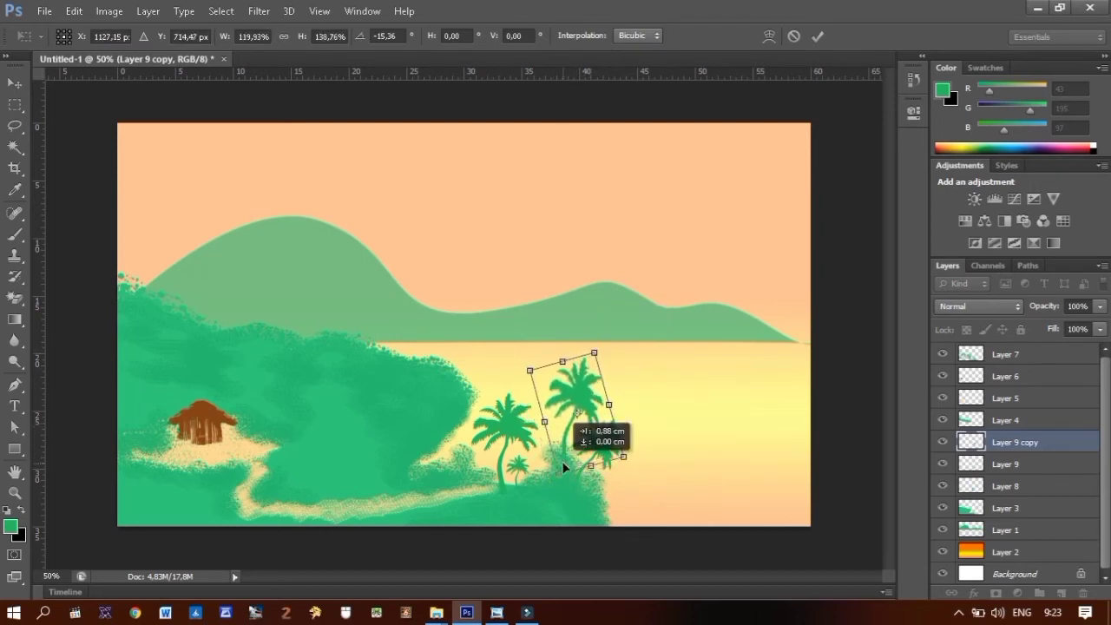
{"action": "left_click_drag", "start_coordinate": [562, 461], "coordinate": [558, 469]}
{"action": "left_click", "coordinate": [817, 36]}
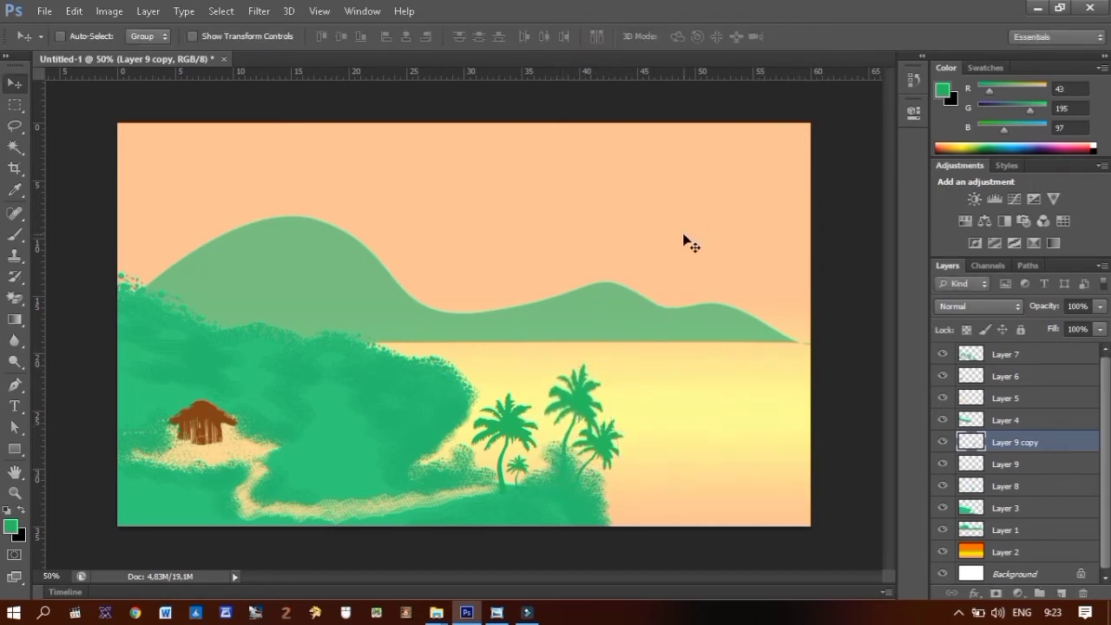
{"action": "left_click_drag", "start_coordinate": [586, 431], "coordinate": [617, 483]}
{"action": "key", "text": "ctrl+t"}
{"action": "mouse_move", "coordinate": [583, 559]}
{"action": "left_mouse_down"}
{"action": "mouse_move", "coordinate": [590, 501]}
{"action": "mouse_move", "coordinate": [594, 534]}
{"action": "mouse_move", "coordinate": [622, 472]}
{"action": "mouse_move", "coordinate": [612, 521]}
{"action": "mouse_move", "coordinate": [687, 512]}
{"action": "mouse_move", "coordinate": [690, 496]}
{"action": "left_mouse_up"}
{"action": "key", "text": "Return"}
Step: Place a rotated palm copy at the water's edge and fade the lowest copies to 47% opacity
{"action": "key", "text": "ctrl+t"}
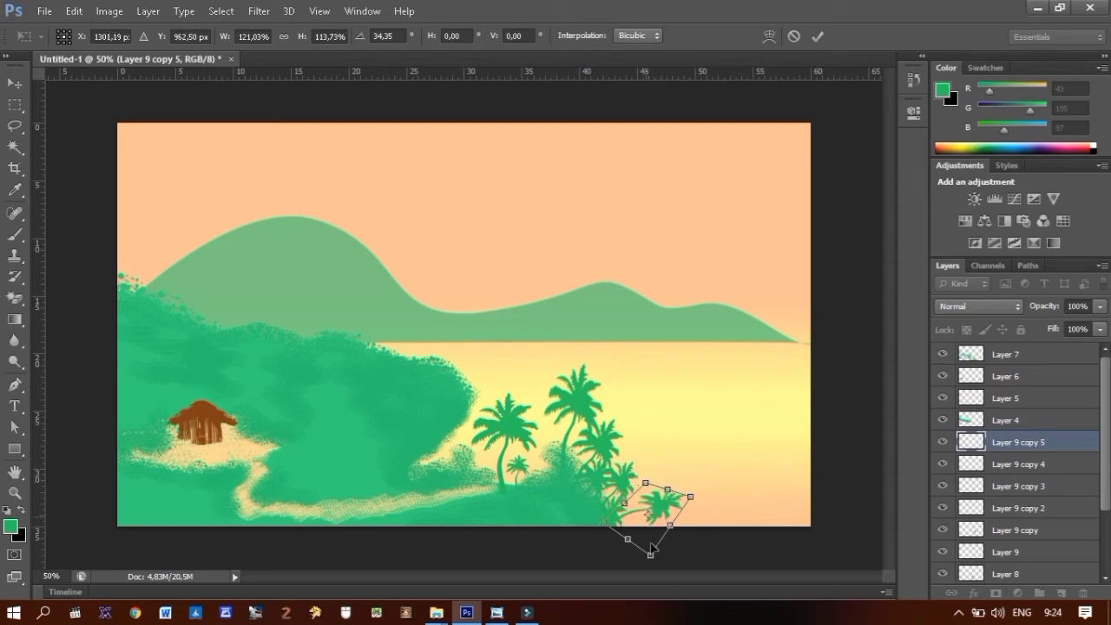
{"action": "left_click_drag", "start_coordinate": [651, 554], "coordinate": [649, 547]}
{"action": "left_click", "coordinate": [817, 36]}
{"action": "left_click_drag", "start_coordinate": [1100, 306], "coordinate": [1051, 330]}
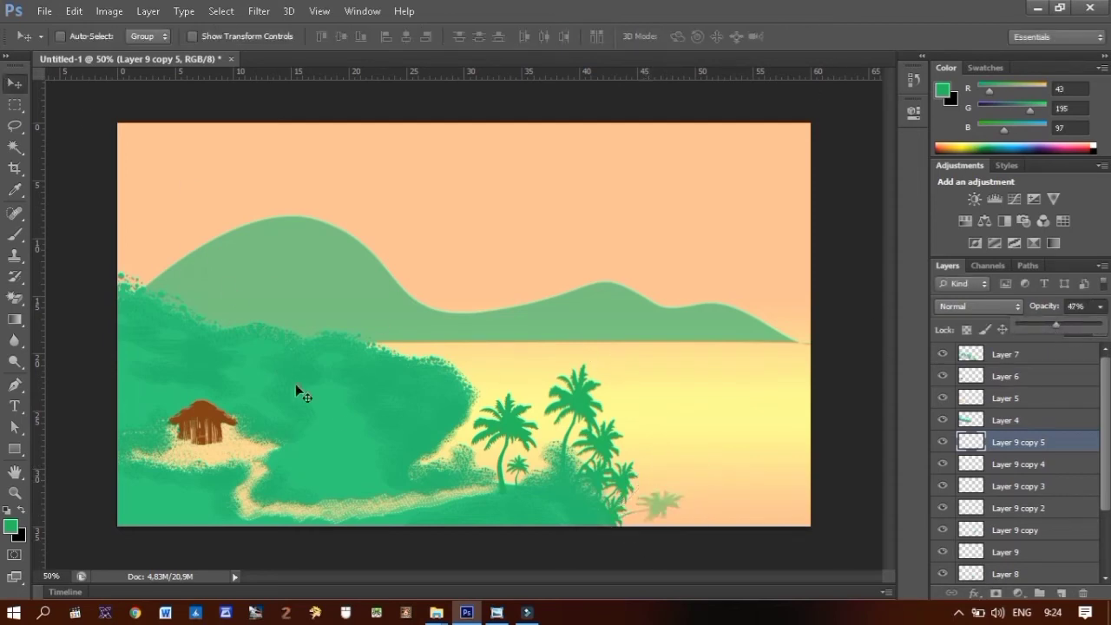
{"action": "left_click_drag", "start_coordinate": [694, 513], "coordinate": [603, 493], "text": "alt"}
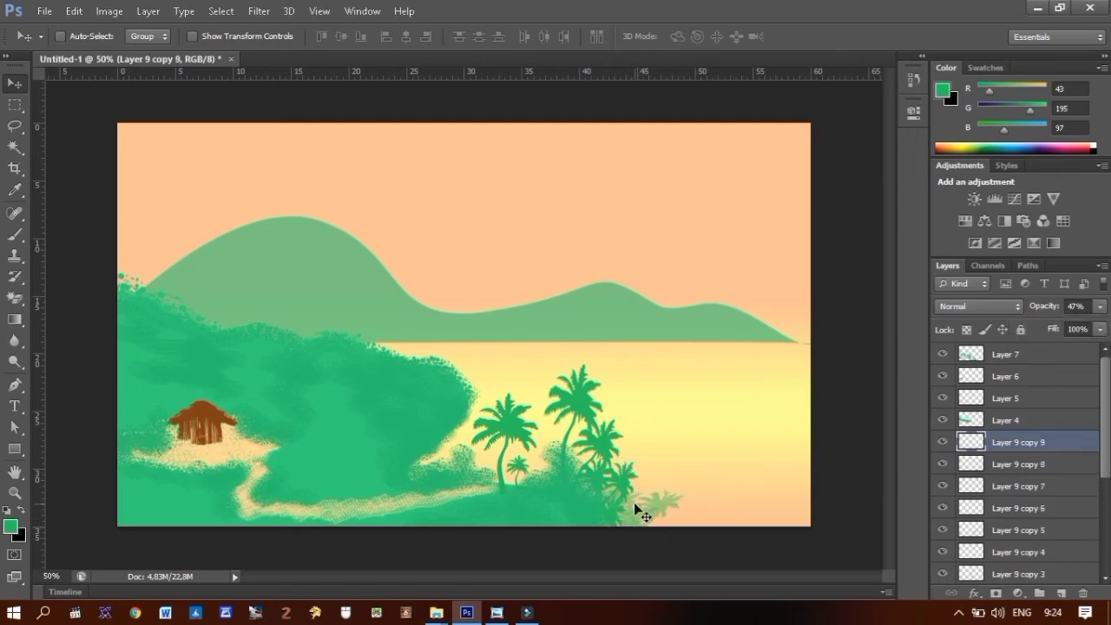
Step: Select the foliage Layer 7 and shift it right over the bay
{"action": "right_click", "coordinate": [404, 394]}
{"action": "left_click", "coordinate": [430, 405]}
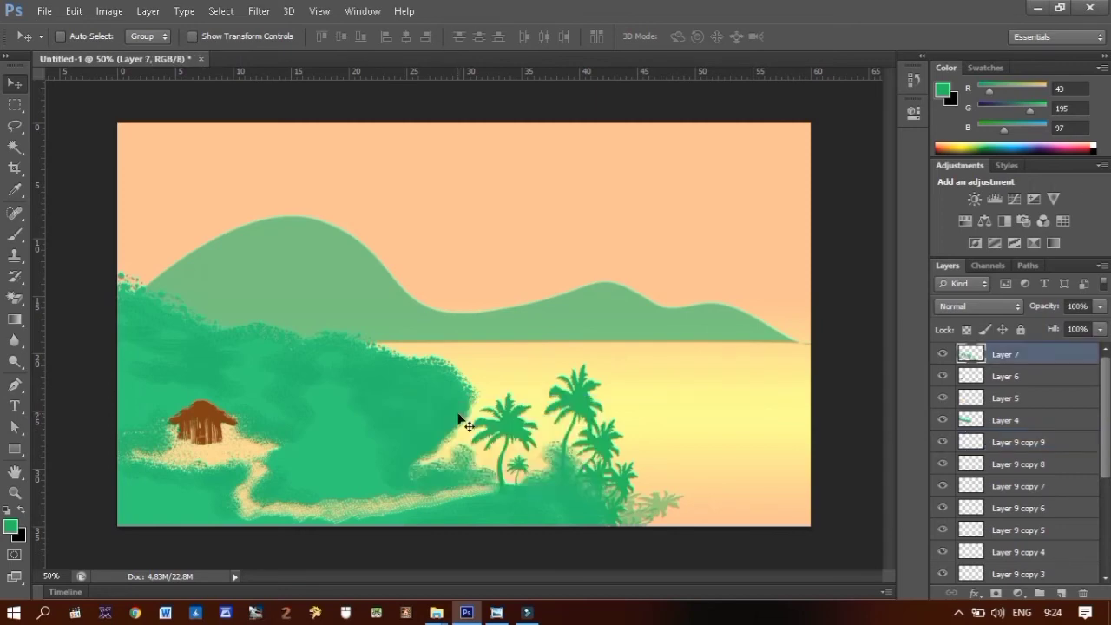
{"action": "right_click", "coordinate": [460, 405]}
{"action": "left_click", "coordinate": [482, 418]}
{"action": "mouse_move", "coordinate": [452, 400]}
{"action": "left_mouse_down"}
{"action": "mouse_move", "coordinate": [507, 418]}
{"action": "mouse_move", "coordinate": [491, 339]}
{"action": "mouse_move", "coordinate": [345, 340]}
{"action": "mouse_move", "coordinate": [639, 373]}
{"action": "mouse_move", "coordinate": [505, 389]}
{"action": "left_mouse_up"}
Step: Duplicate the foliage at 47% opacity, offset it left and down, and erase it clear of hut and path
{"action": "key", "text": "ctrl+j"}
{"action": "left_click", "coordinate": [1101, 306]}
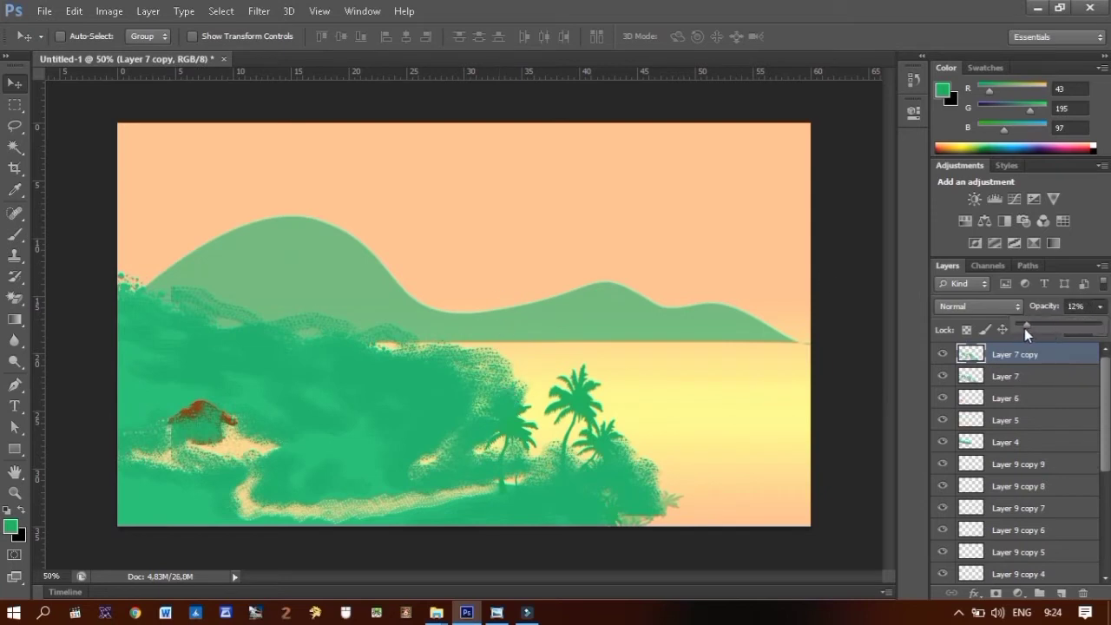
{"action": "left_click_drag", "start_coordinate": [1025, 328], "coordinate": [1056, 325]}
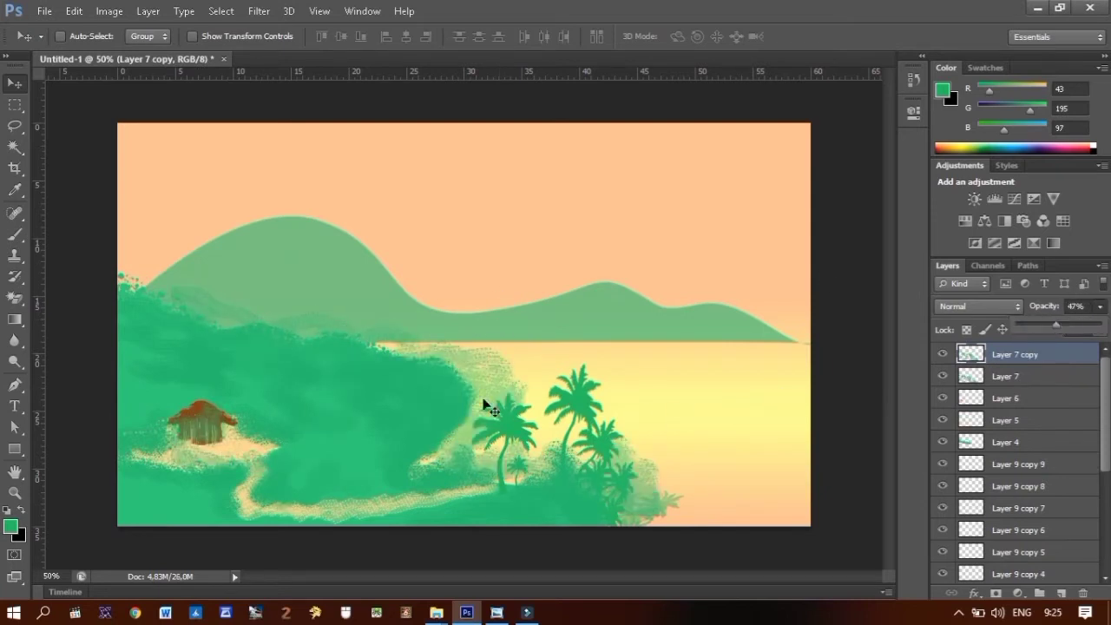
{"action": "left_click_drag", "start_coordinate": [484, 405], "coordinate": [441, 427]}
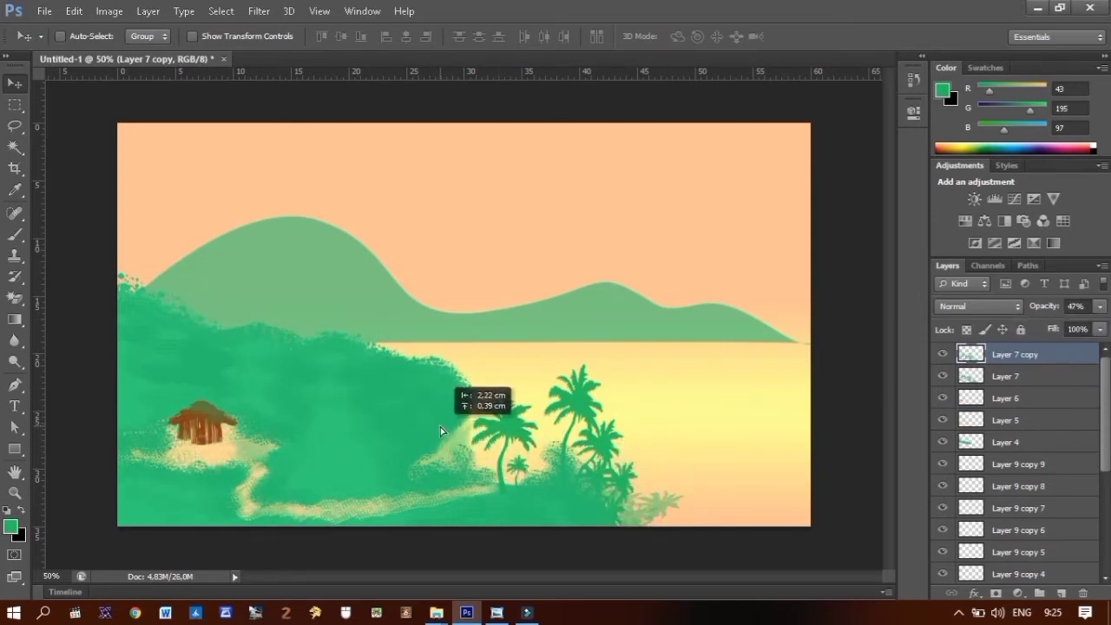
{"action": "key", "text": "e"}
{"action": "key", "text": "shift+e"}
{"action": "left_click", "coordinate": [79, 36]}
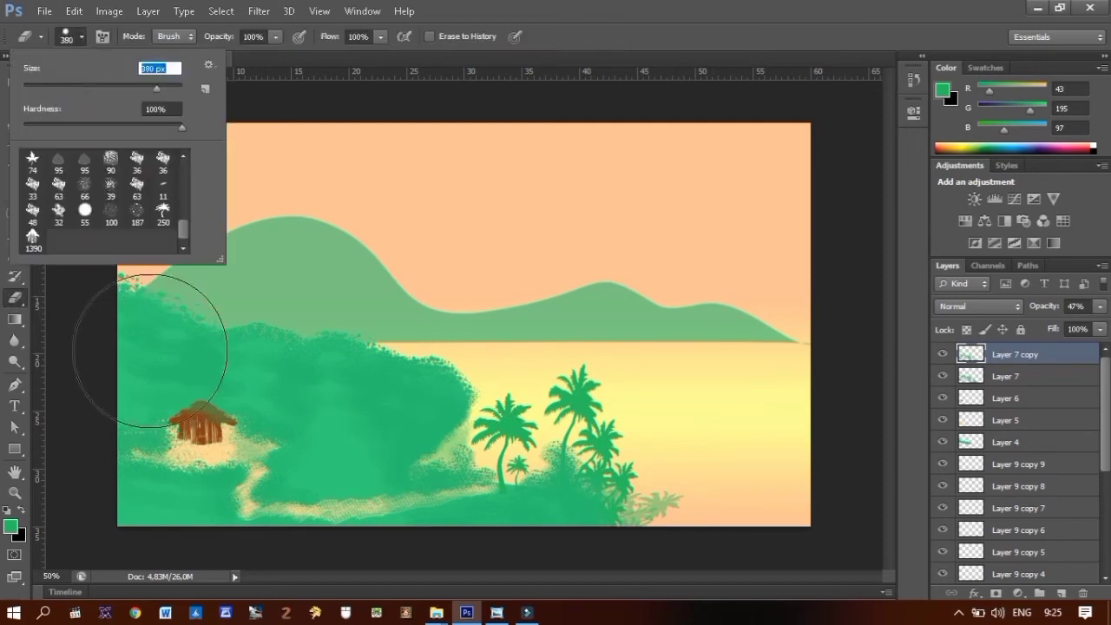
{"action": "left_click", "coordinate": [150, 352]}
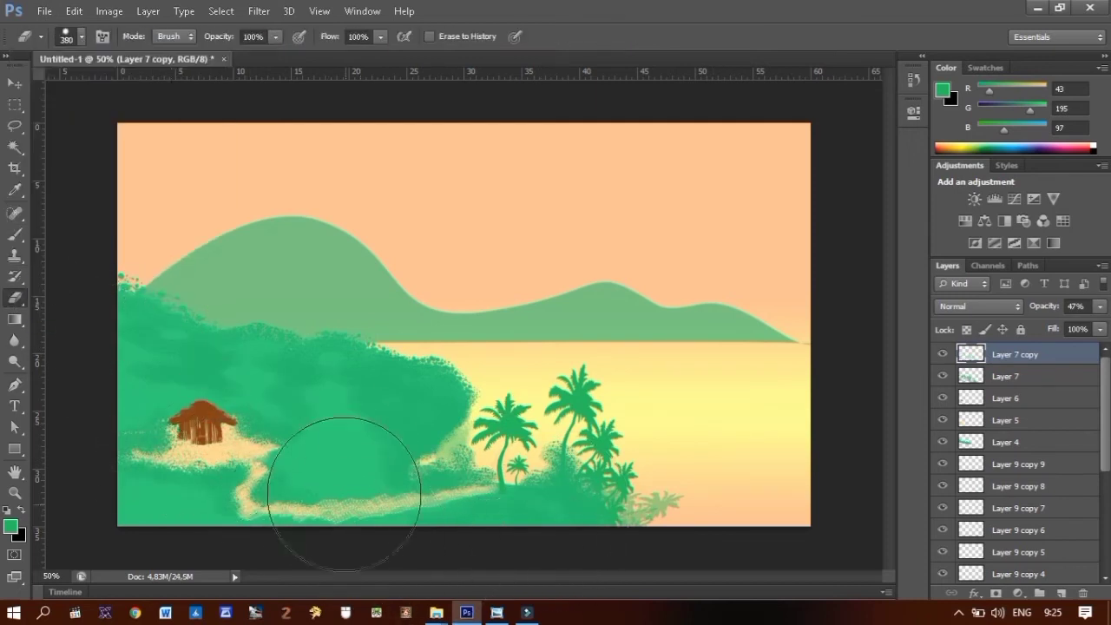
{"action": "key", "text": "v"}
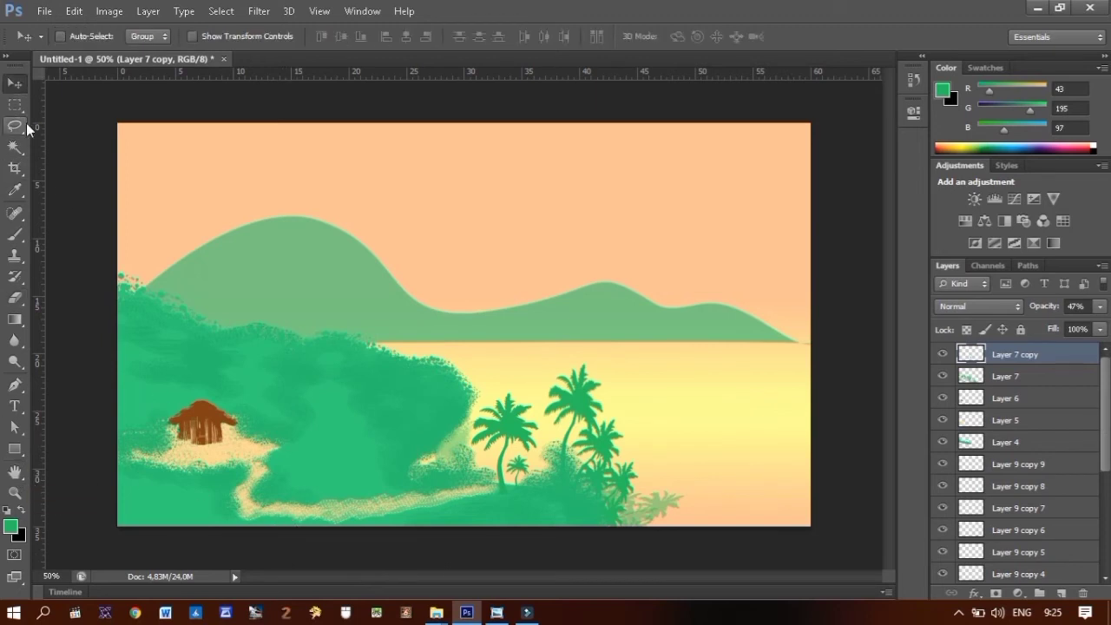
Step: Draw a circular elliptical selection on a new layer in the right sky
{"action": "left_click", "coordinate": [15, 449]}
{"action": "right_click", "coordinate": [14, 104]}
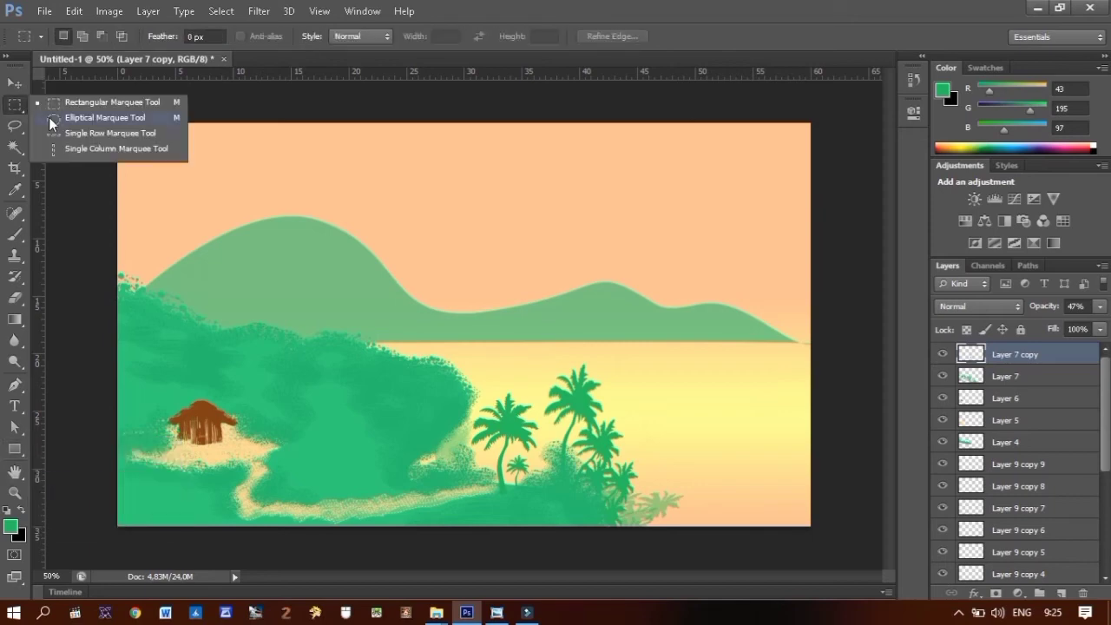
{"action": "left_click", "coordinate": [78, 113]}
{"action": "left_click", "coordinate": [1061, 593]}
{"action": "left_click_drag", "start_coordinate": [712, 267], "coordinate": [742, 297]}
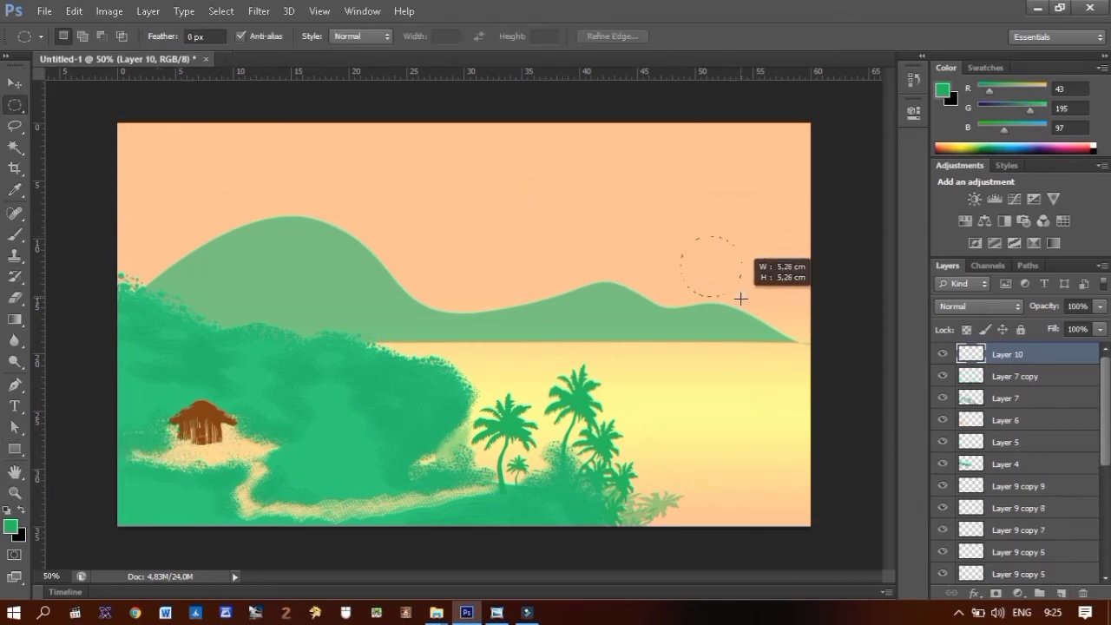
Step: Fill the circle with a warm yellow-orange using the Paint Bucket
{"action": "left_click", "coordinate": [10, 526]}
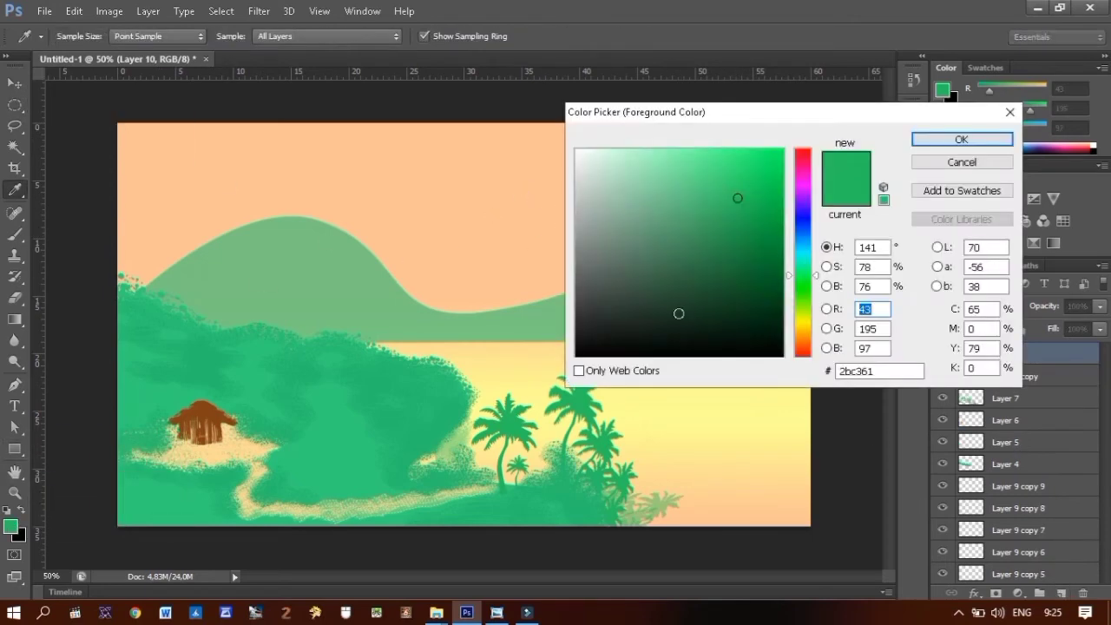
{"action": "left_click_drag", "start_coordinate": [804, 275], "coordinate": [814, 341]}
{"action": "left_click", "coordinate": [701, 150]}
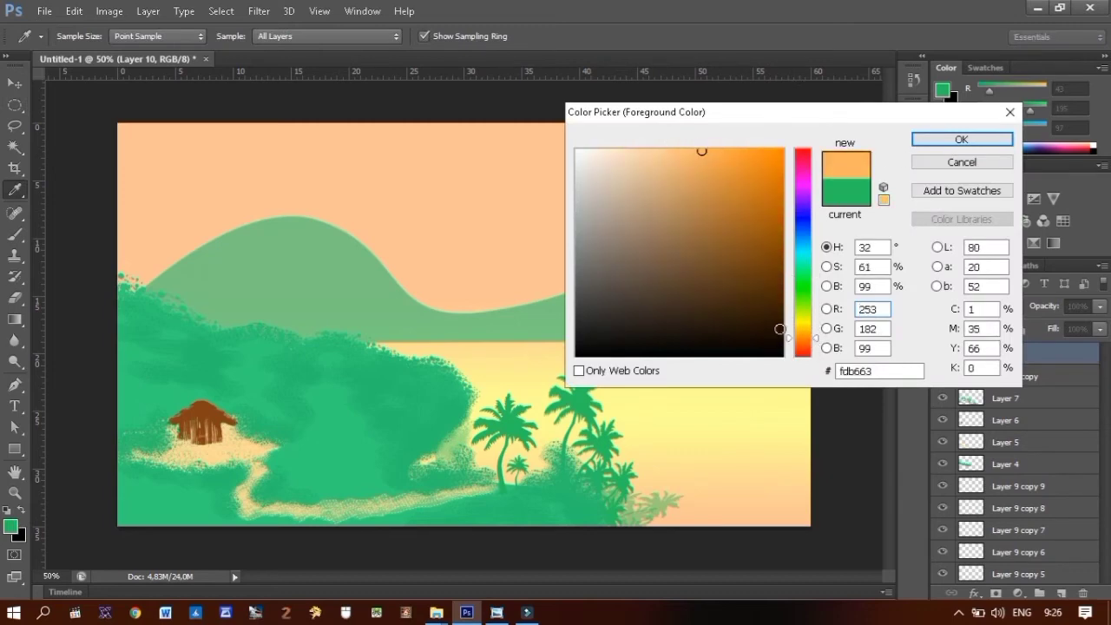
{"action": "left_click", "coordinate": [801, 333]}
{"action": "left_click", "coordinate": [986, 140]}
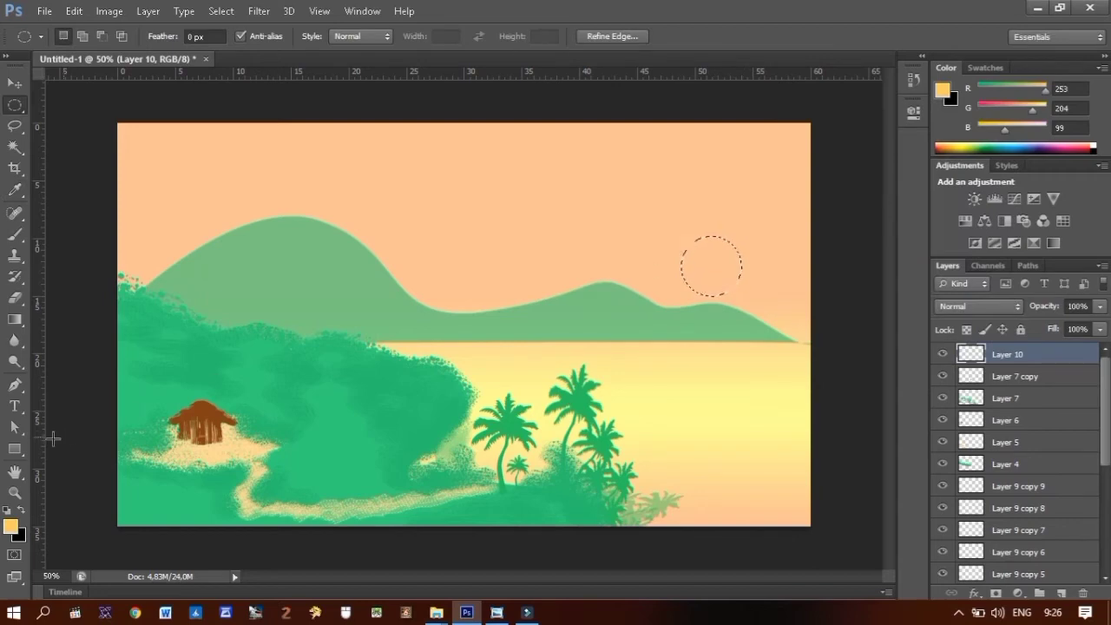
{"action": "left_click", "coordinate": [15, 319]}
{"action": "left_click", "coordinate": [63, 336]}
{"action": "left_click", "coordinate": [706, 257]}
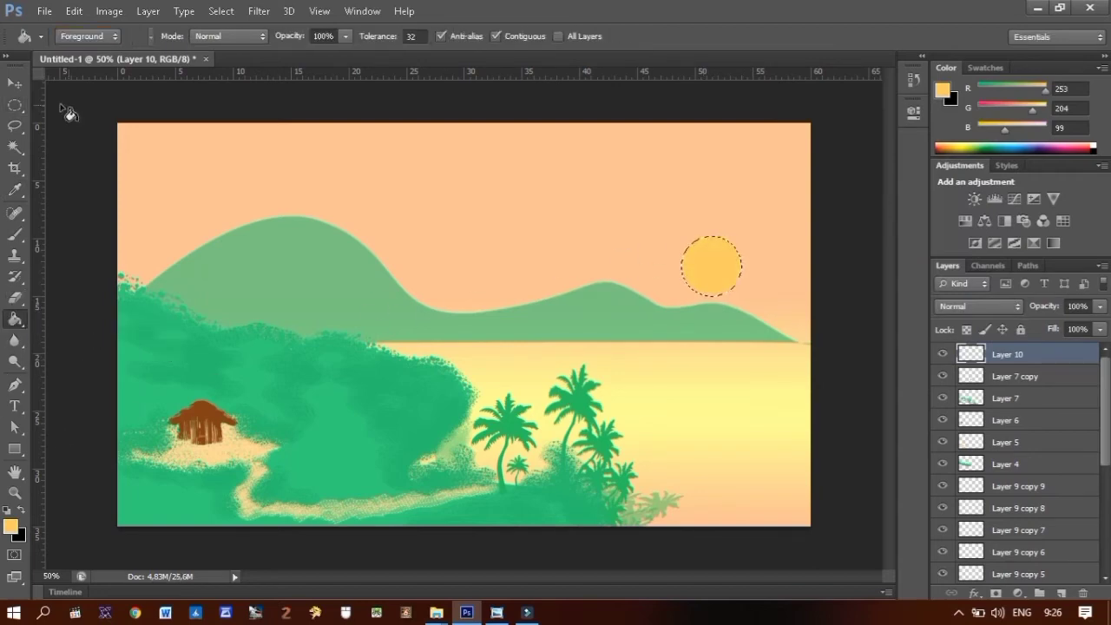
Step: Move the sun down to the right horizon and refill it with a paler yellow
{"action": "key", "text": "m"}
{"action": "key", "text": "v"}
{"action": "mouse_move", "coordinate": [714, 286]}
{"action": "left_mouse_down"}
{"action": "mouse_move", "coordinate": [789, 345]}
{"action": "mouse_move", "coordinate": [794, 335]}
{"action": "left_mouse_up"}
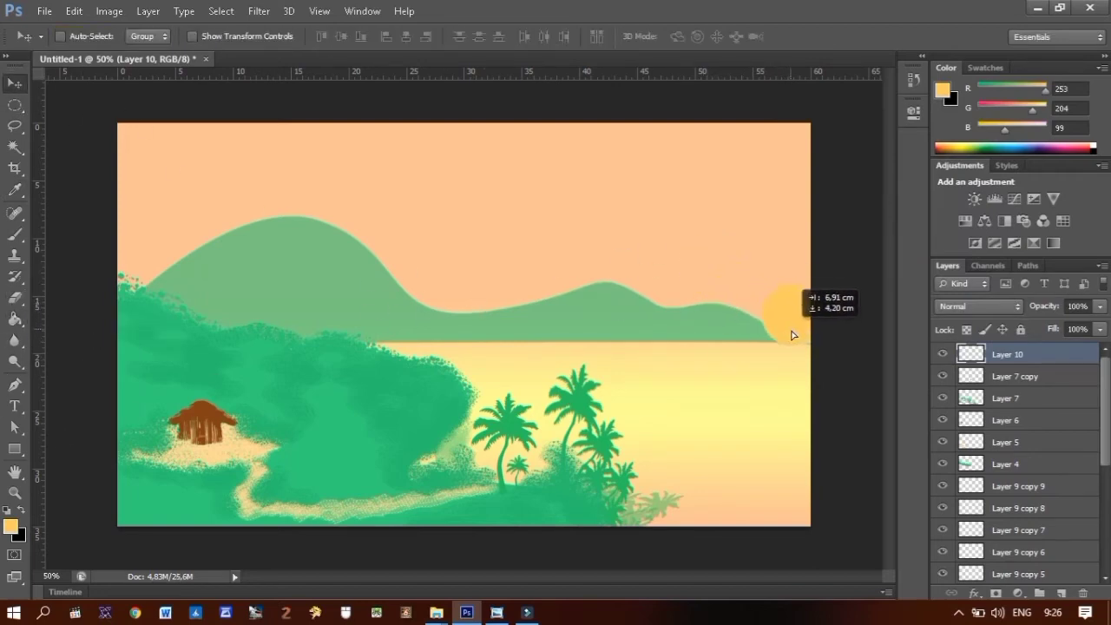
{"action": "left_click", "coordinate": [971, 356], "text": "ctrl"}
{"action": "left_click", "coordinate": [11, 526]}
{"action": "left_click", "coordinate": [666, 151]}
{"action": "left_click", "coordinate": [933, 139]}
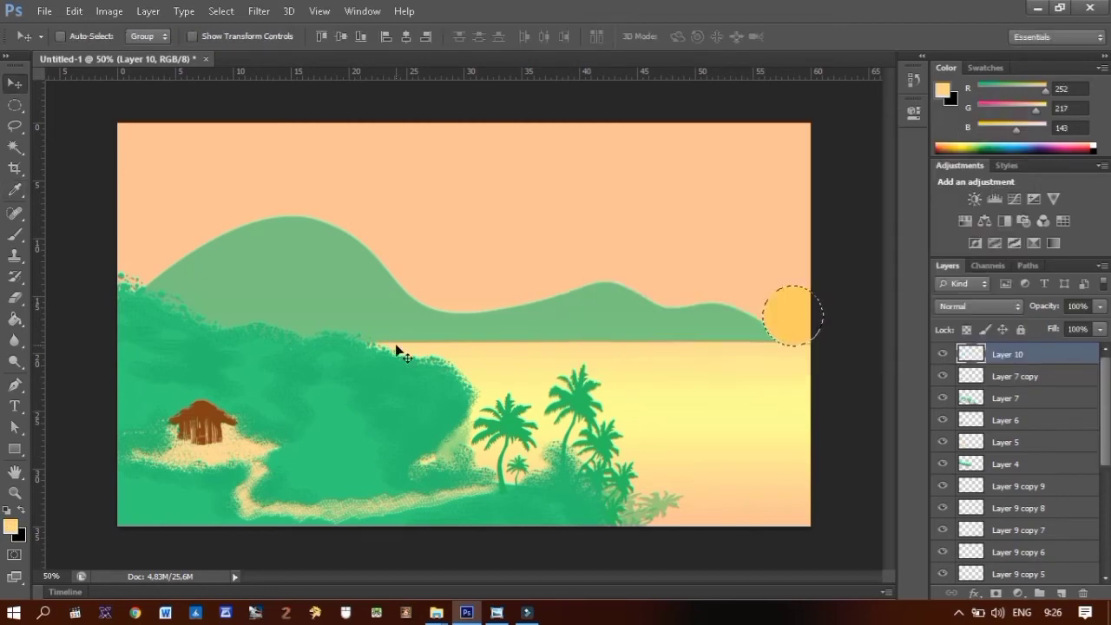
{"action": "left_click", "coordinate": [15, 319]}
{"action": "left_click", "coordinate": [786, 317]}
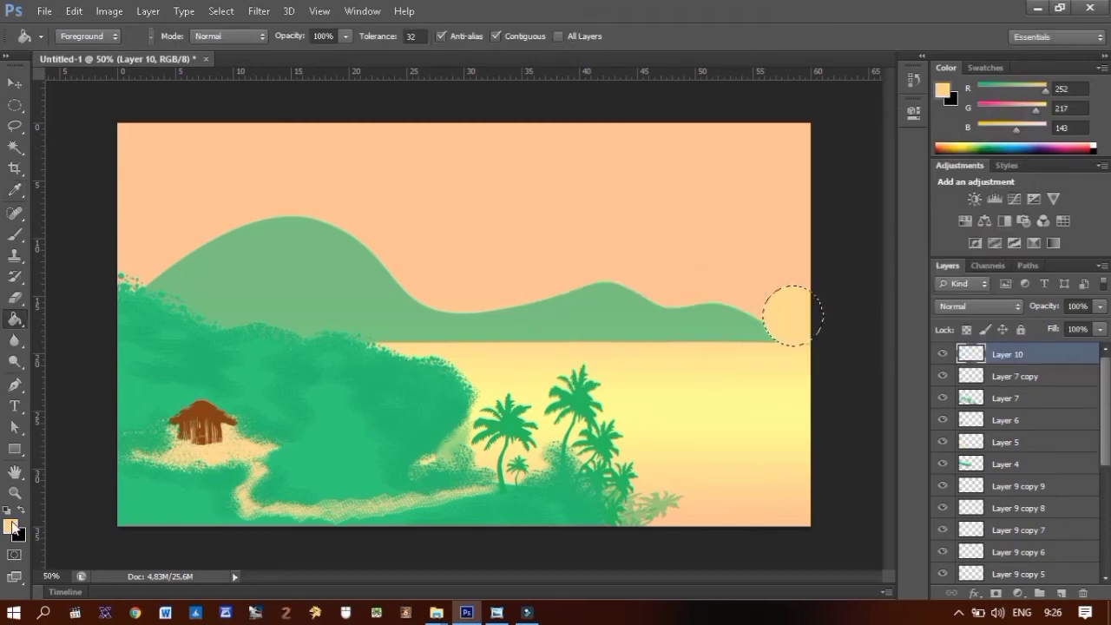
Step: Deselect and drag Layer 10 down the stack to just above Layer 2
{"action": "left_click", "coordinate": [14, 105]}
{"action": "left_click", "coordinate": [322, 395]}
{"action": "mouse_move", "coordinate": [1007, 355]}
{"action": "left_mouse_down"}
{"action": "mouse_move", "coordinate": [1022, 384]}
{"action": "mouse_move", "coordinate": [1023, 459]}
{"action": "mouse_move", "coordinate": [1066, 562]}
{"action": "left_mouse_up"}
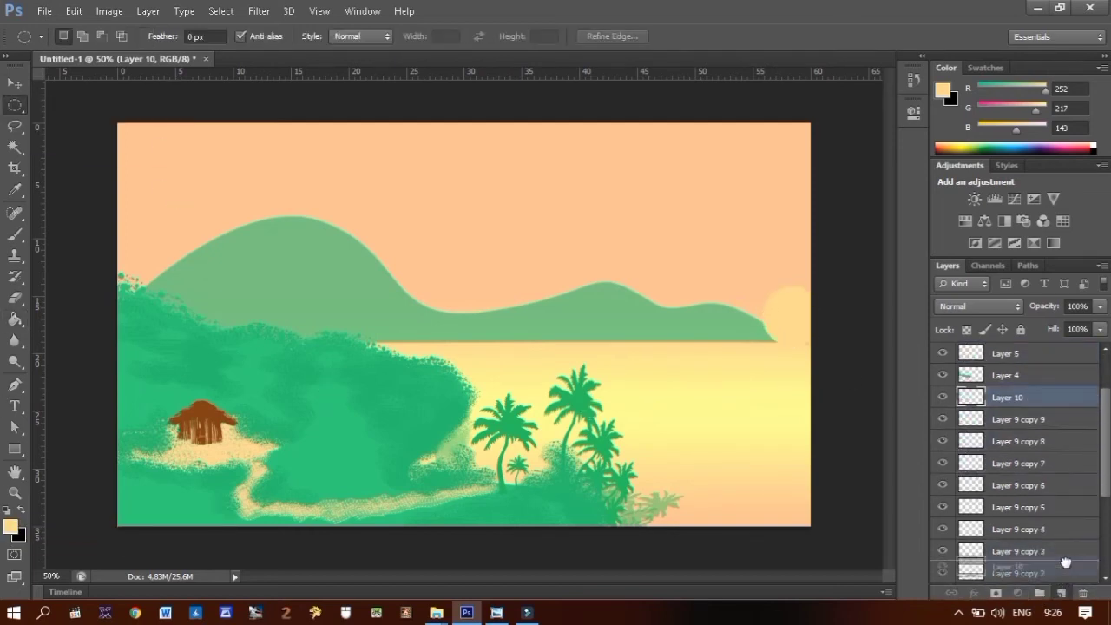
{"action": "left_click_drag", "start_coordinate": [1066, 563], "coordinate": [1017, 531]}
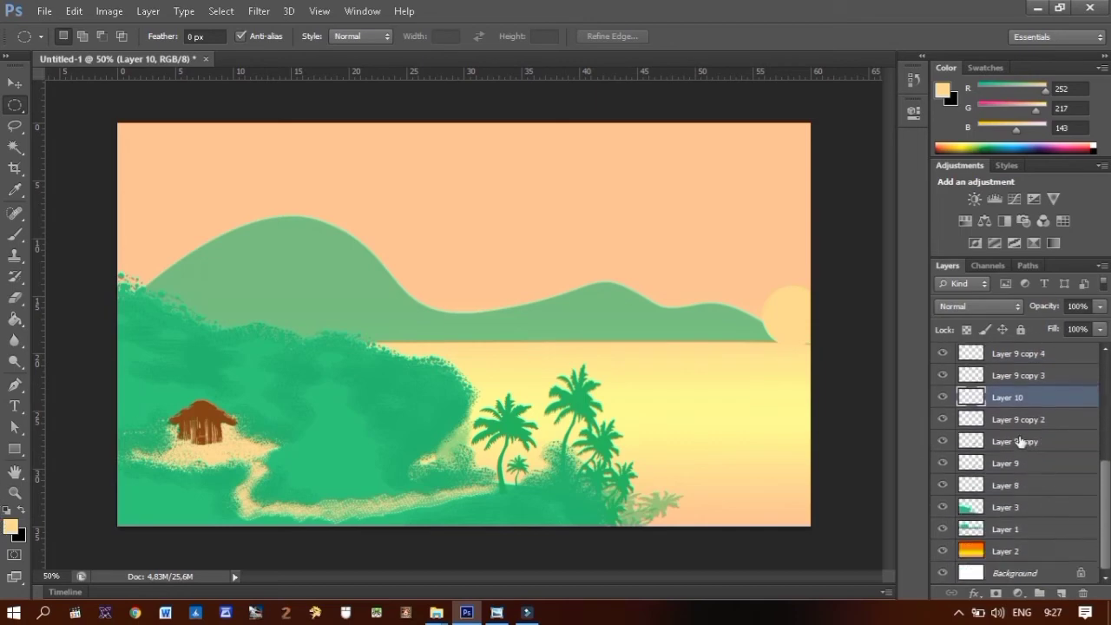
{"action": "left_click_drag", "start_coordinate": [1021, 442], "coordinate": [1033, 542]}
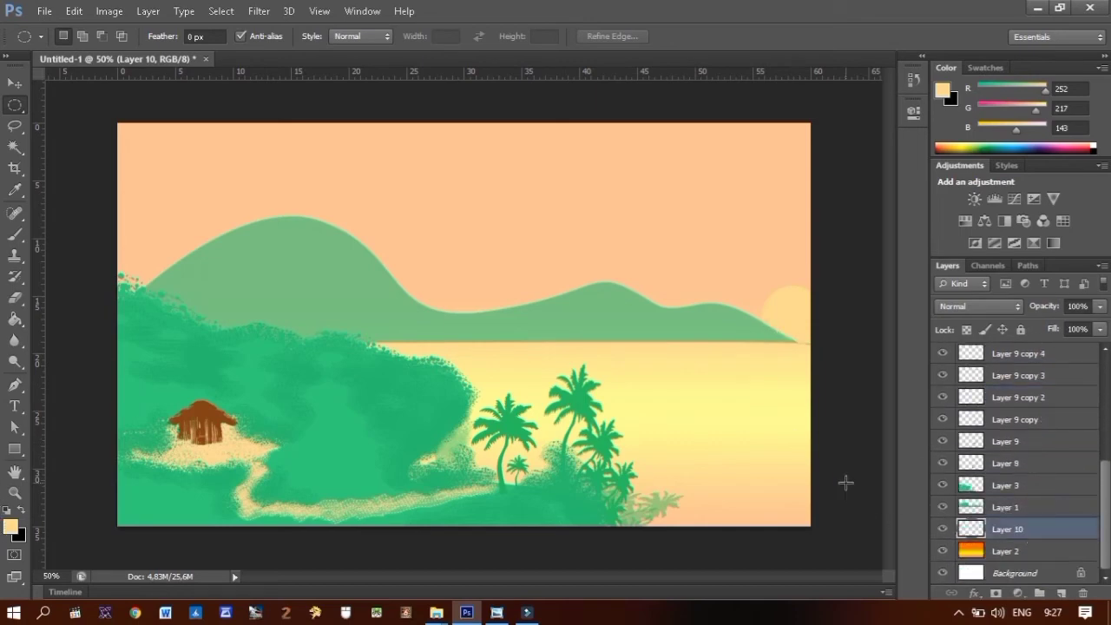
Step: Add a Stroke layer style to the sun with a yellow outline colour
{"action": "right_click", "coordinate": [1013, 529]}
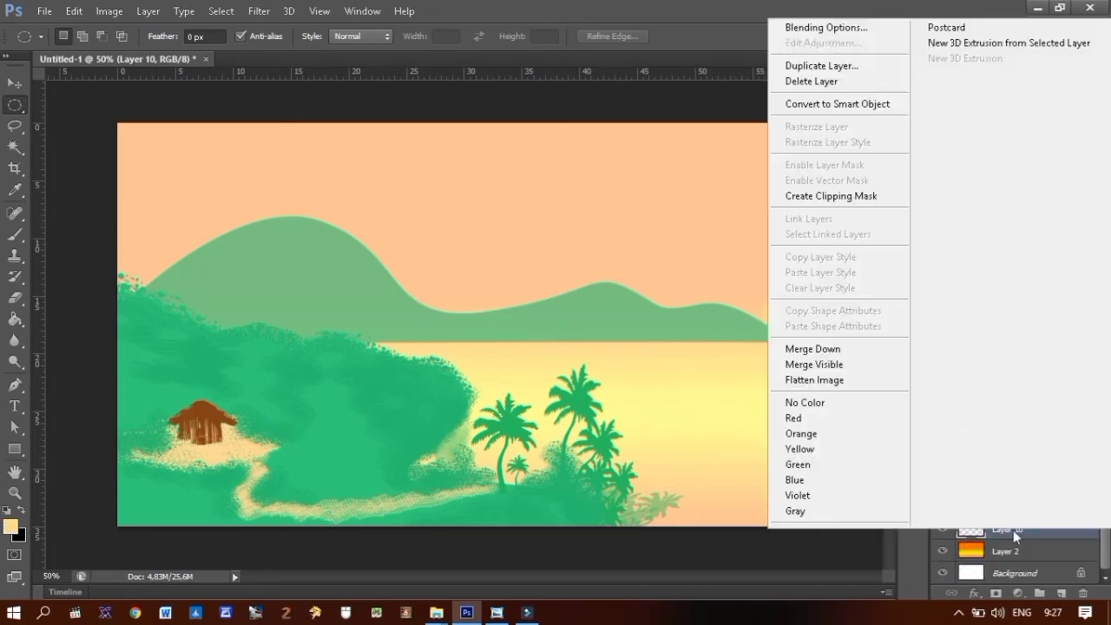
{"action": "left_click", "coordinate": [786, 27]}
{"action": "left_click", "coordinate": [560, 192]}
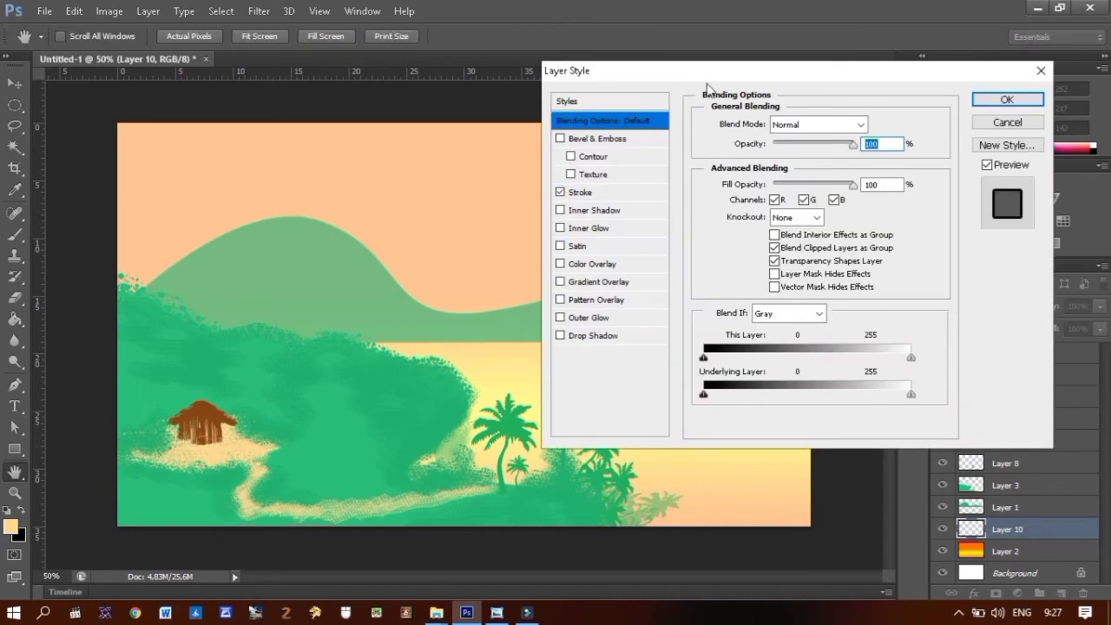
{"action": "left_click_drag", "start_coordinate": [608, 70], "coordinate": [840, 106]}
{"action": "left_click", "coordinate": [813, 228]}
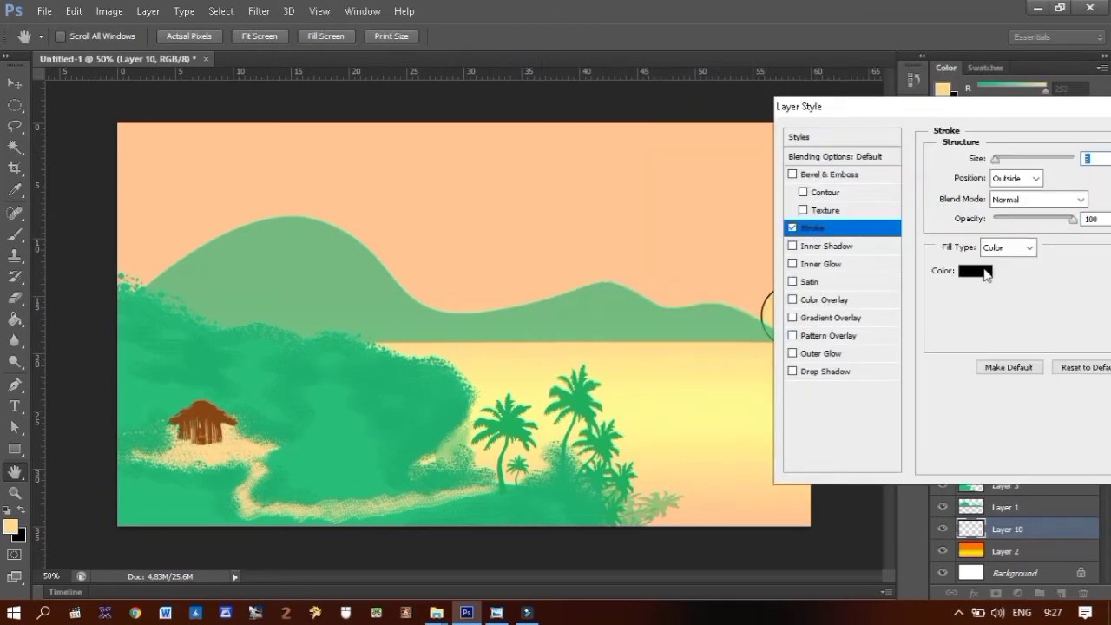
{"action": "left_click", "coordinate": [988, 271]}
{"action": "left_click_drag", "start_coordinate": [777, 154], "coordinate": [731, 148]}
{"action": "left_click", "coordinate": [962, 139]}
{"action": "left_click_drag", "start_coordinate": [972, 111], "coordinate": [415, 150]}
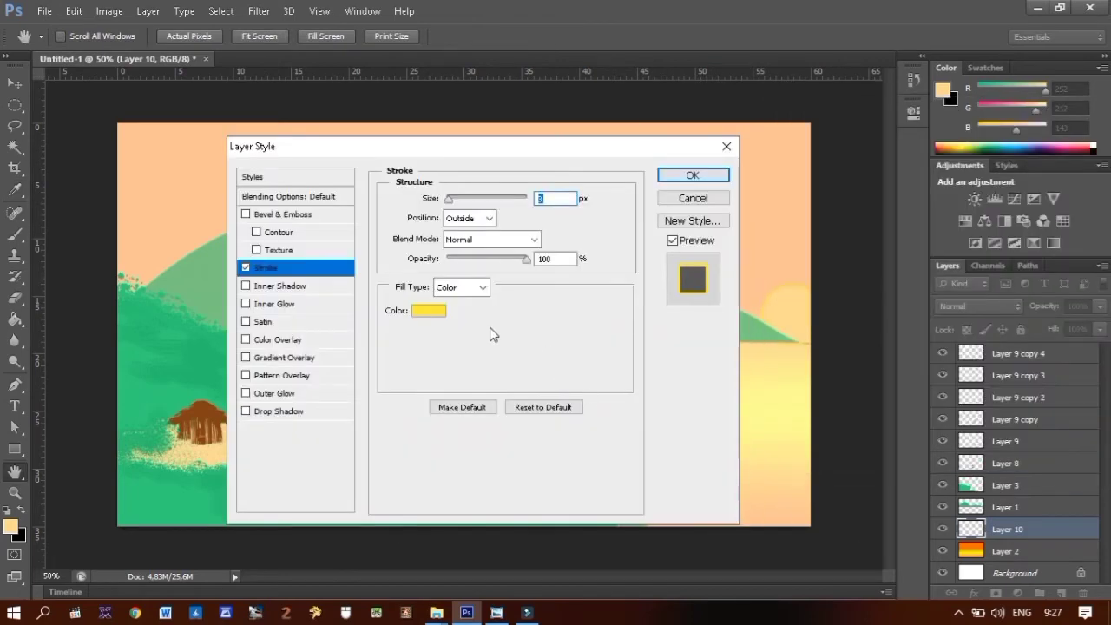
Step: Set the sun's stroke to 13 px size and 13% opacity and apply it
{"action": "left_click", "coordinate": [429, 310]}
{"action": "key", "text": "Return"}
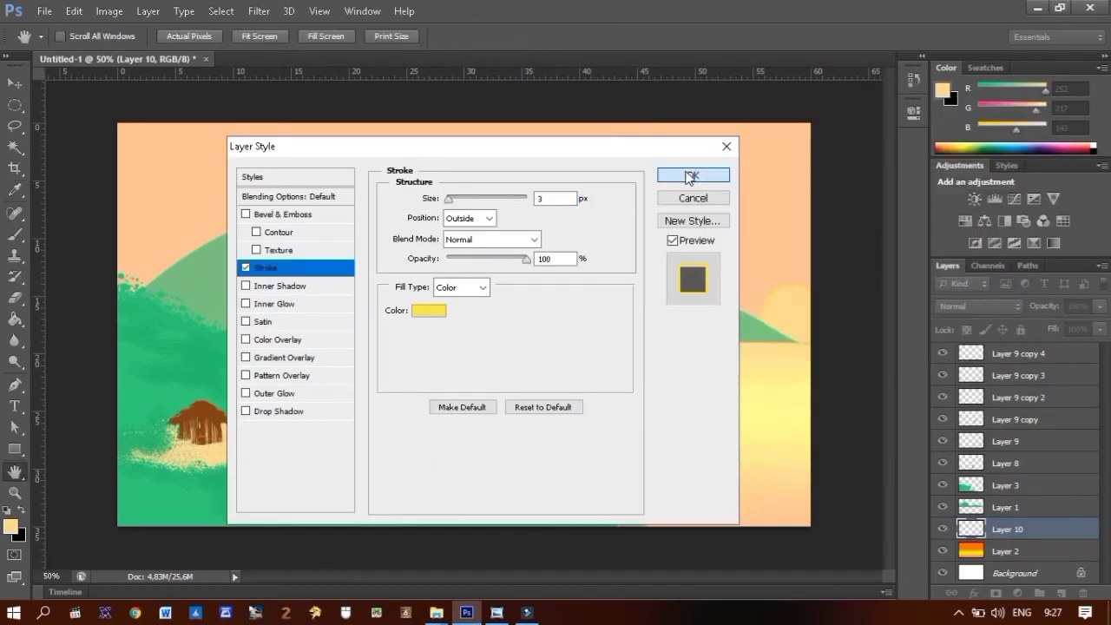
{"action": "left_click", "coordinate": [693, 175]}
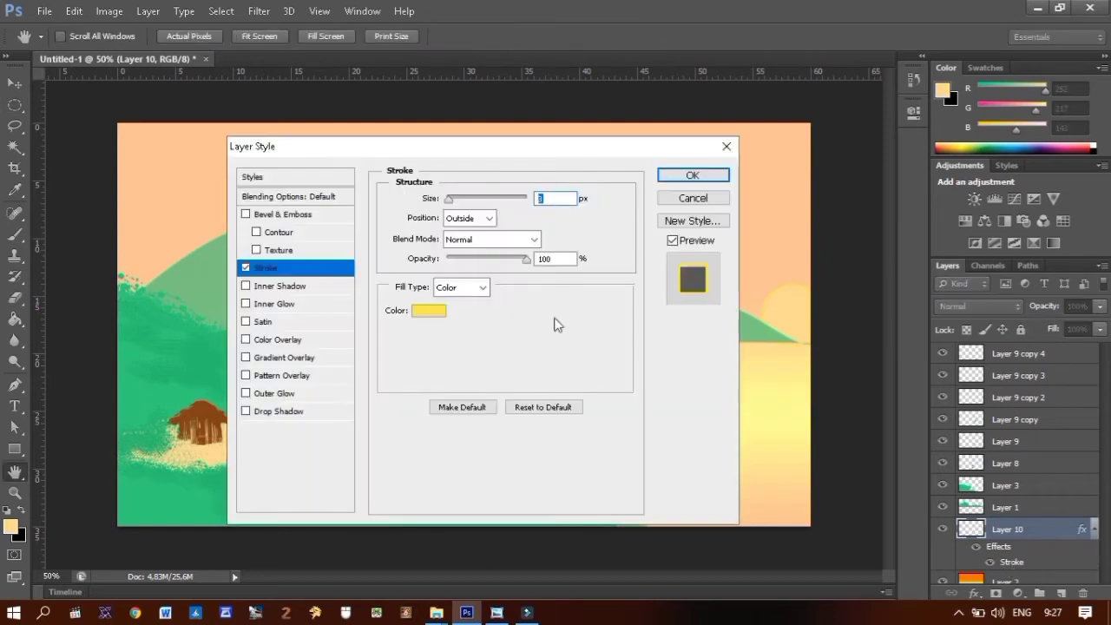
{"action": "left_click_drag", "start_coordinate": [465, 200], "coordinate": [470, 202]}
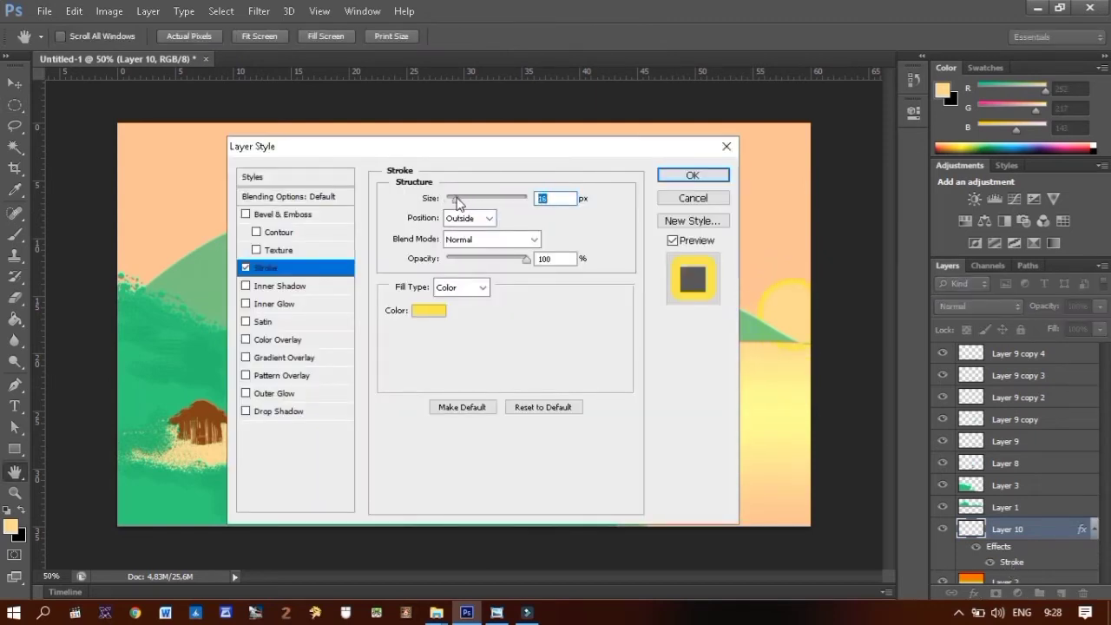
{"action": "left_click_drag", "start_coordinate": [527, 258], "coordinate": [447, 263]}
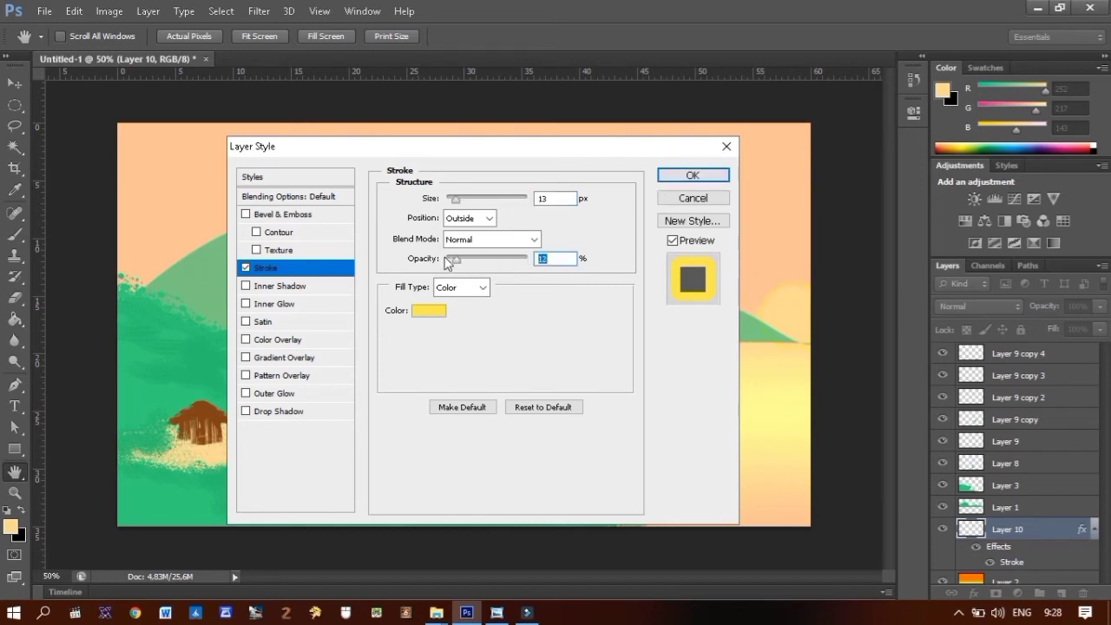
{"action": "left_click", "coordinate": [691, 176]}
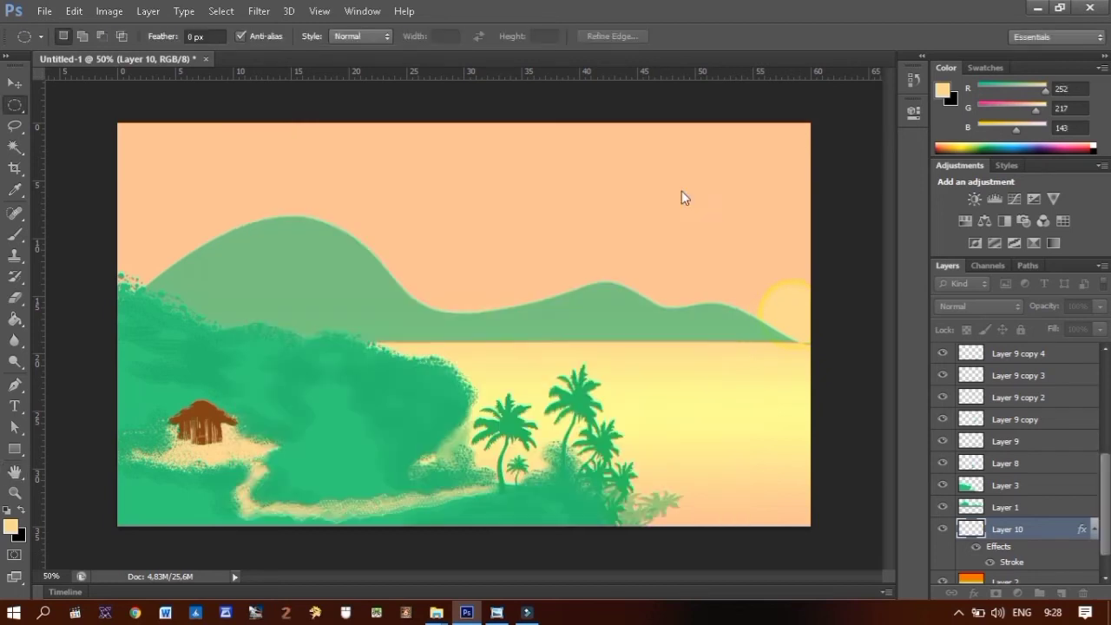
{"action": "double_click", "coordinate": [980, 529]}
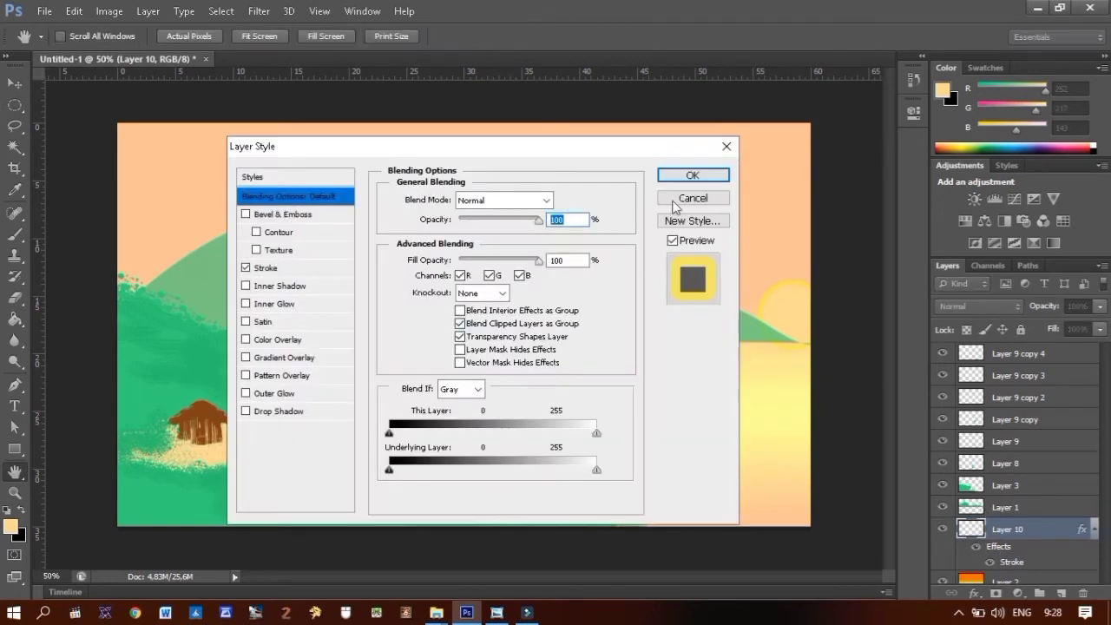
{"action": "left_click", "coordinate": [700, 199]}
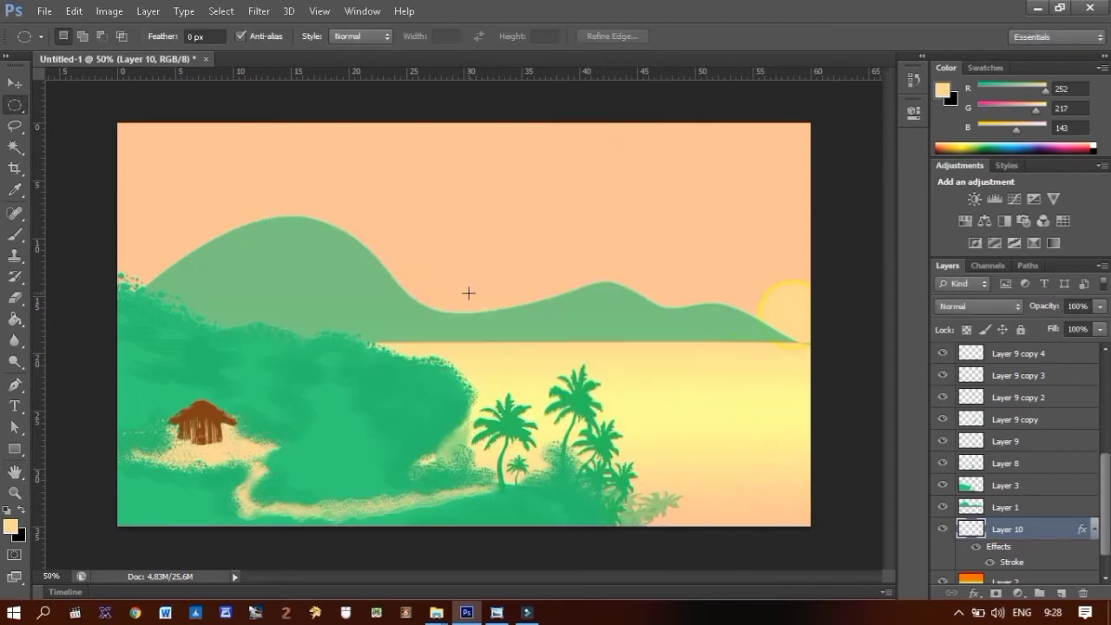
Step: Refill the sun with the deeper orange fcc44d and deselect it
{"action": "left_click", "coordinate": [11, 526]}
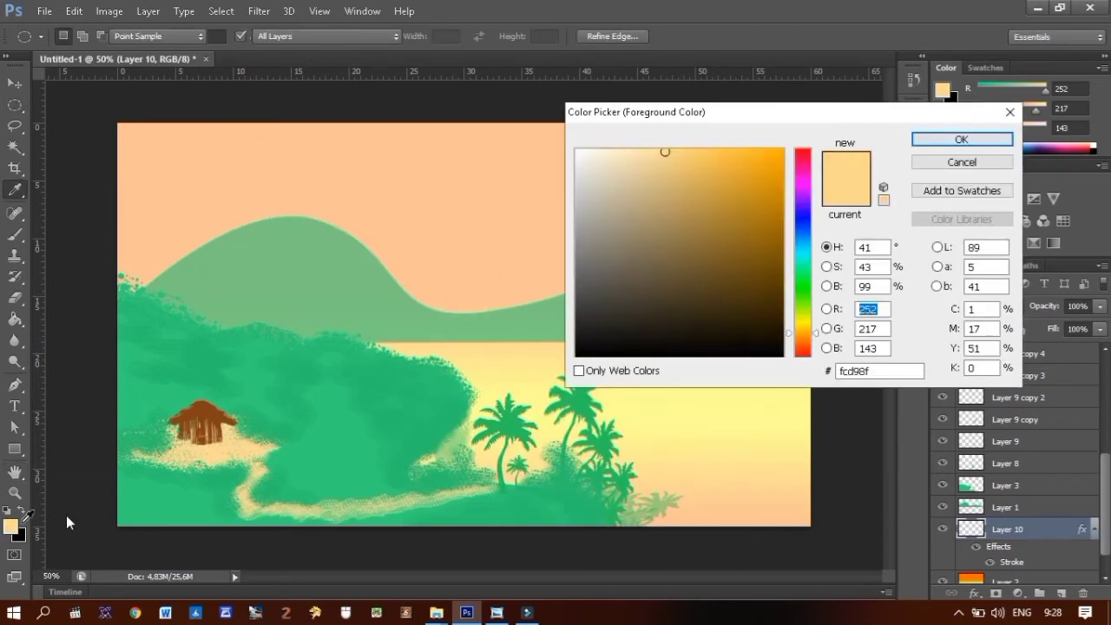
{"action": "left_click", "coordinate": [720, 152]}
{"action": "left_click", "coordinate": [961, 140]}
{"action": "left_click", "coordinate": [15, 318]}
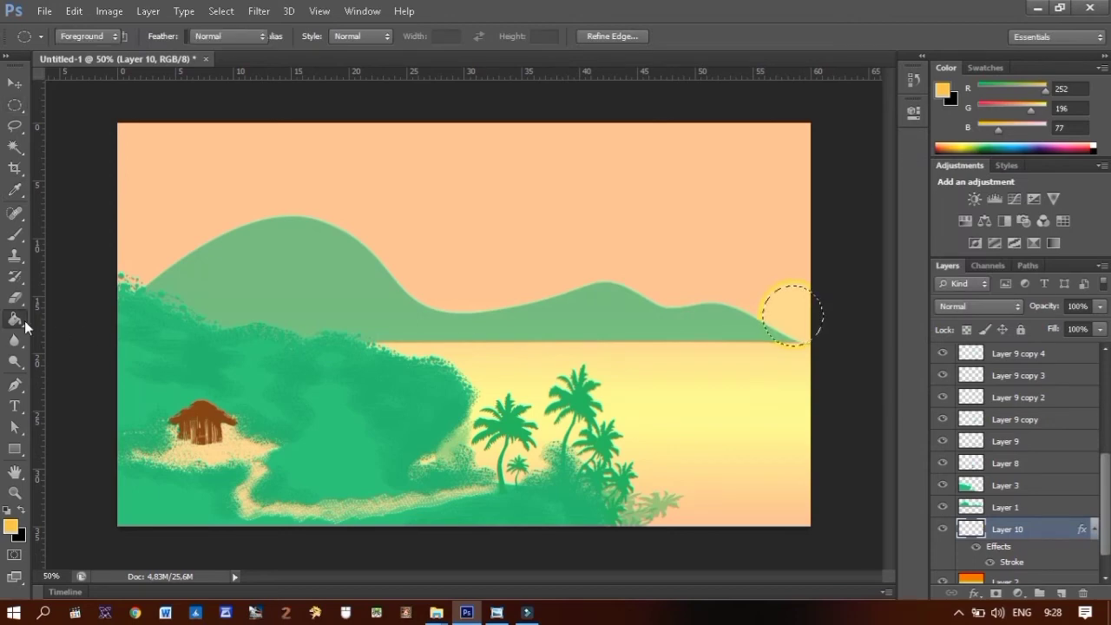
{"action": "left_click", "coordinate": [793, 314]}
{"action": "left_click", "coordinate": [15, 105]}
{"action": "left_click", "coordinate": [94, 229]}
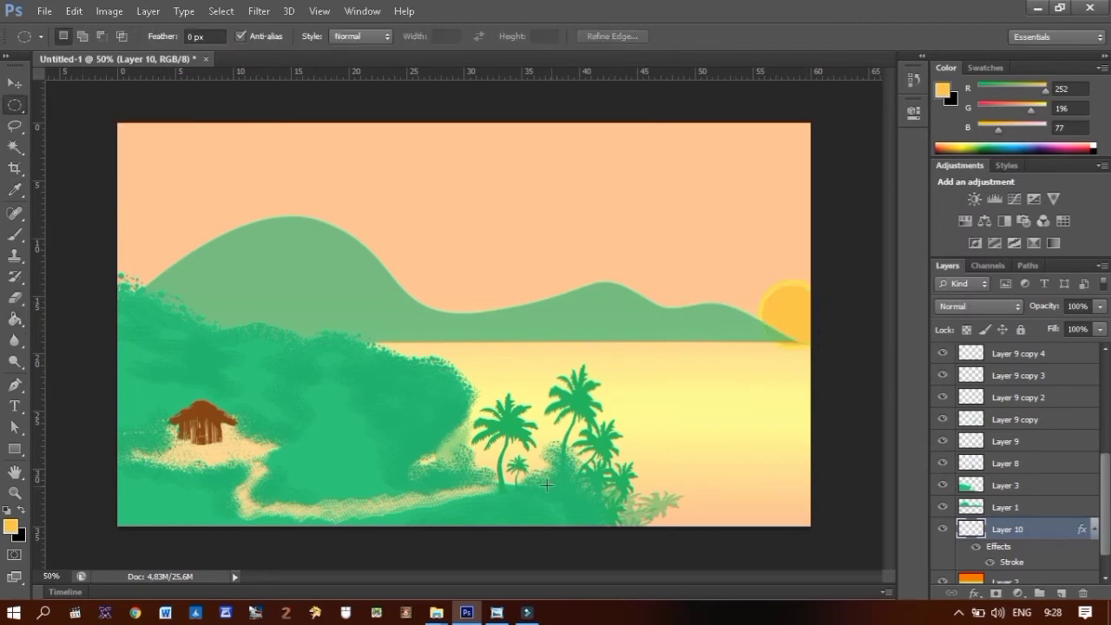
Step: On a new layer, paint an orange glow over the right water with the 100 px textured brush, semi-transparent
{"action": "left_click", "coordinate": [1063, 593]}
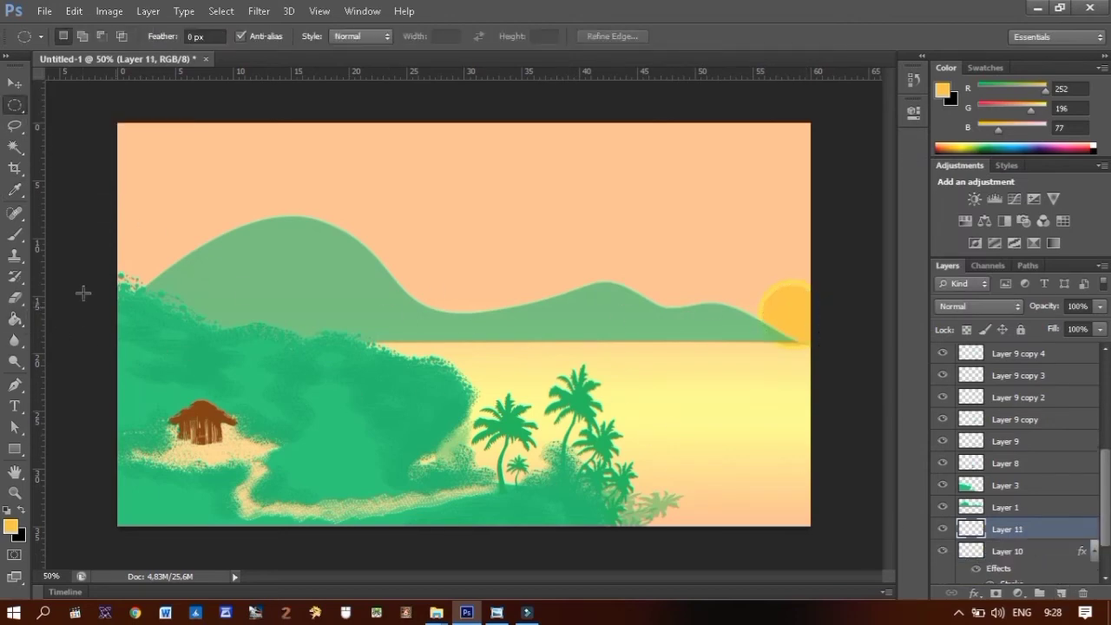
{"action": "right_click", "coordinate": [15, 235]}
{"action": "left_click", "coordinate": [87, 227]}
{"action": "left_click", "coordinate": [73, 37]}
{"action": "left_click", "coordinate": [111, 213]}
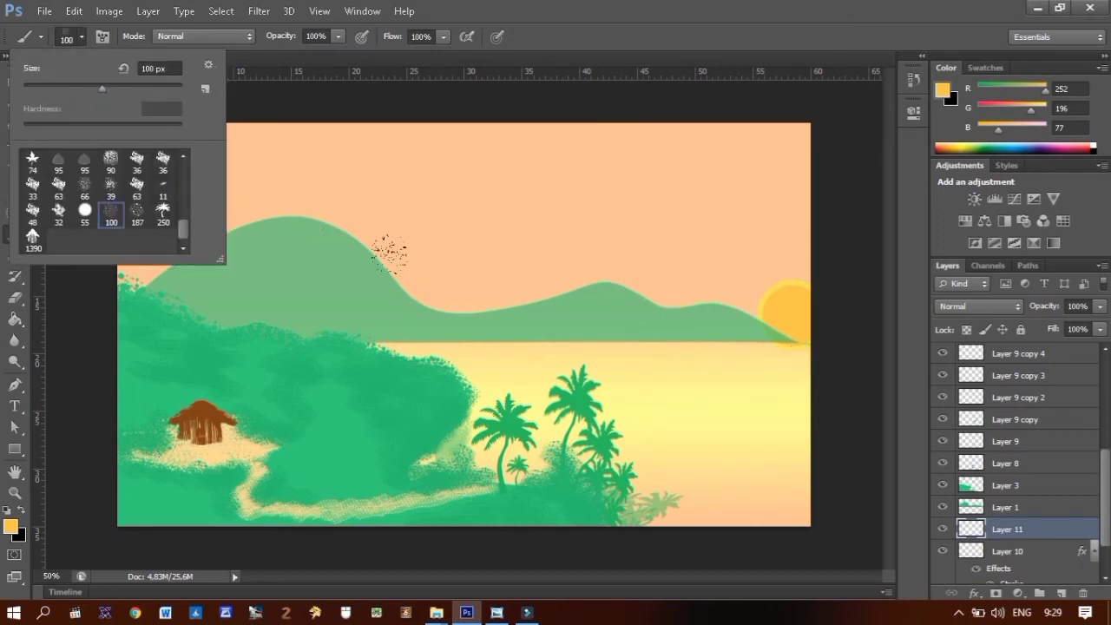
{"action": "mouse_move", "coordinate": [732, 438]}
{"action": "left_mouse_down"}
{"action": "mouse_move", "coordinate": [764, 415]}
{"action": "mouse_move", "coordinate": [797, 349]}
{"action": "left_mouse_up"}
{"action": "left_click", "coordinate": [1100, 306]}
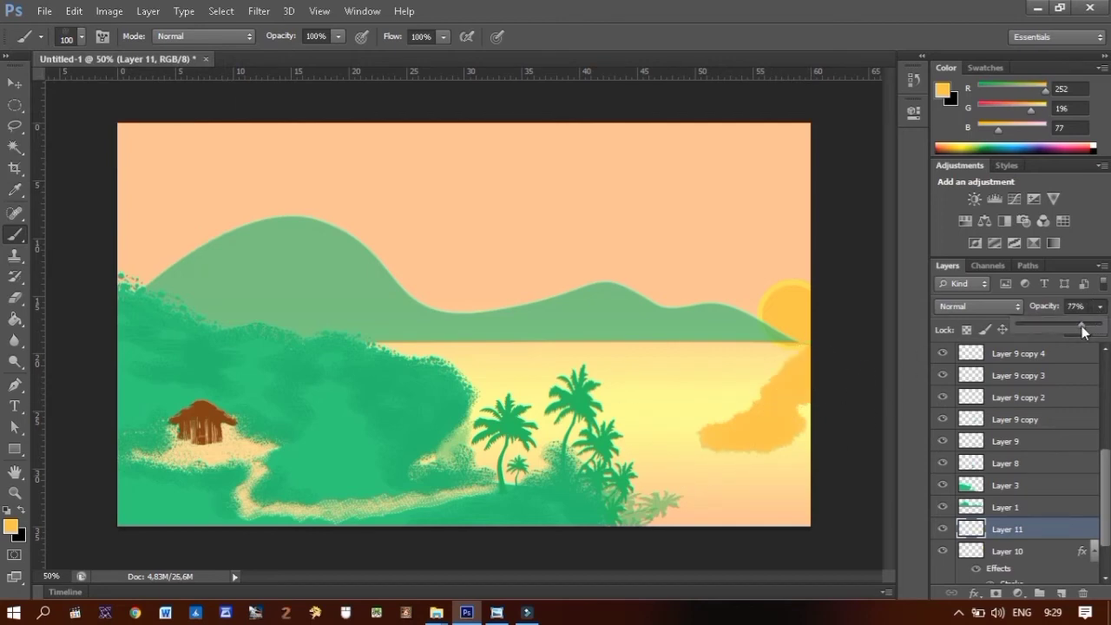
{"action": "left_click_drag", "start_coordinate": [1099, 326], "coordinate": [1055, 327]}
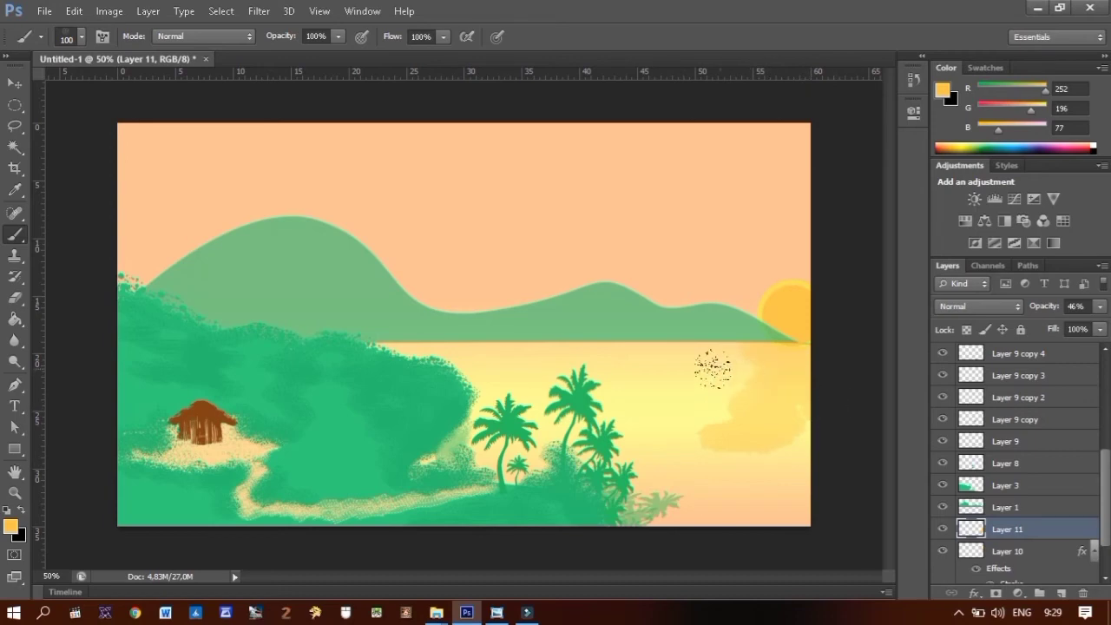
Step: Pick the scattered 187 brush tip, set the glow layer to 35% opacity and eraser to 16%
{"action": "left_click", "coordinate": [71, 36]}
{"action": "left_click", "coordinate": [138, 210]}
{"action": "left_click", "coordinate": [686, 421]}
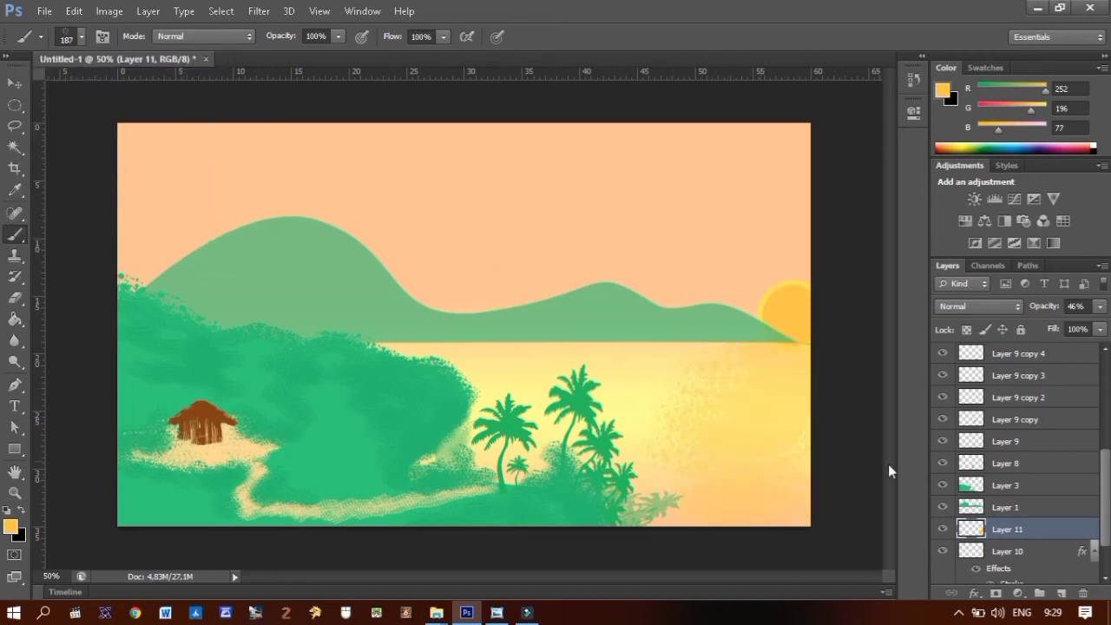
{"action": "left_click", "coordinate": [15, 298]}
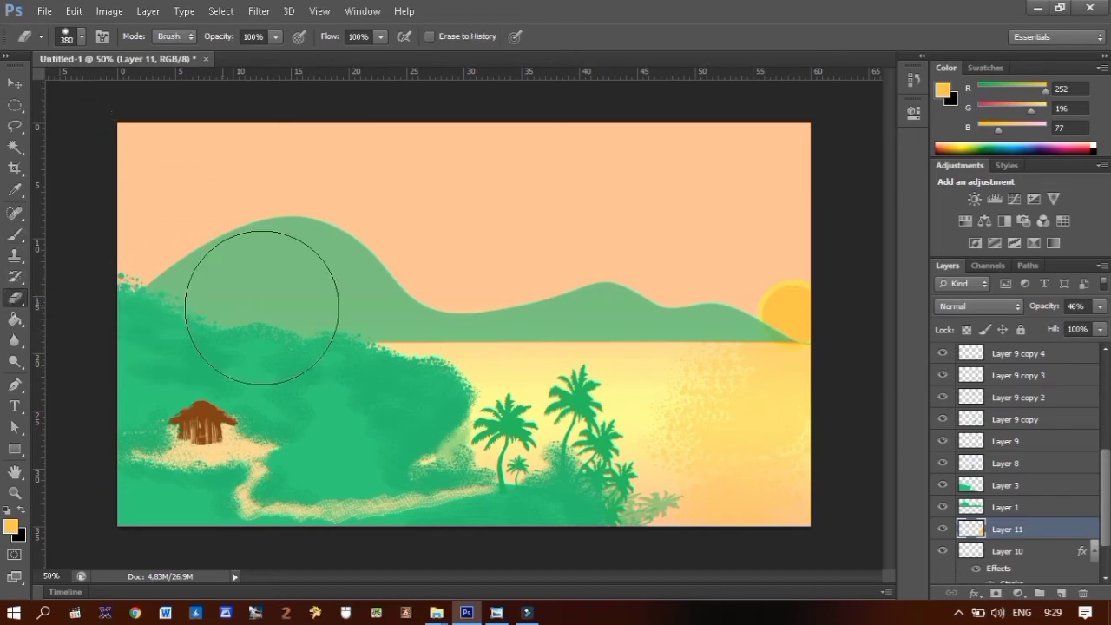
{"action": "left_click", "coordinate": [1100, 307]}
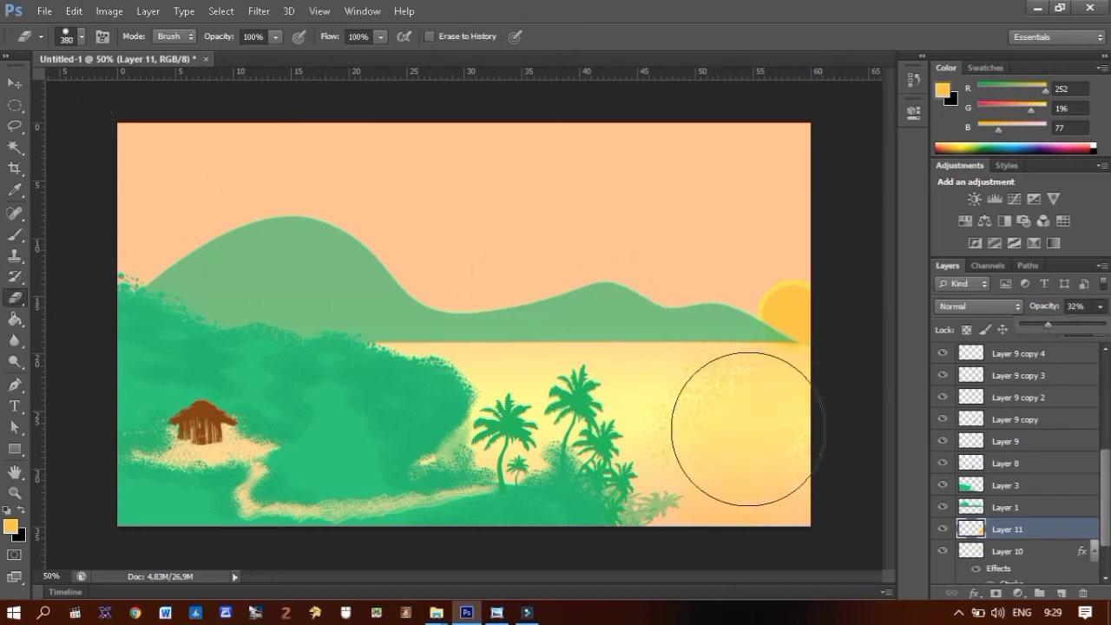
{"action": "left_click_drag", "start_coordinate": [1048, 324], "coordinate": [1051, 325]}
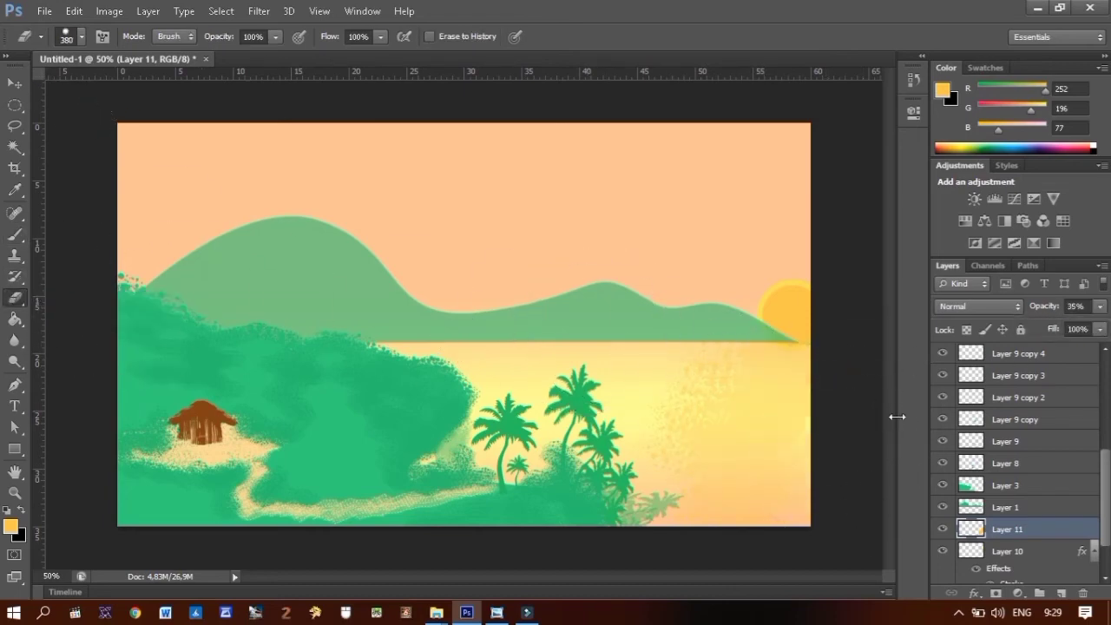
{"action": "left_click", "coordinate": [275, 37]}
{"action": "left_click_drag", "start_coordinate": [280, 57], "coordinate": [217, 59]}
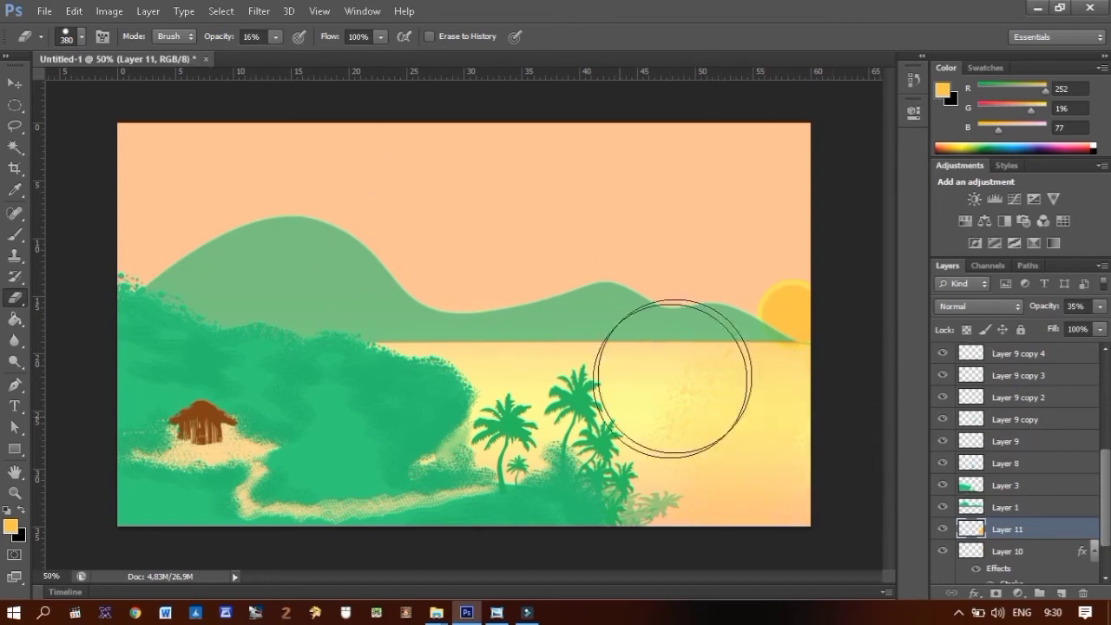
{"action": "left_click", "coordinate": [14, 105]}
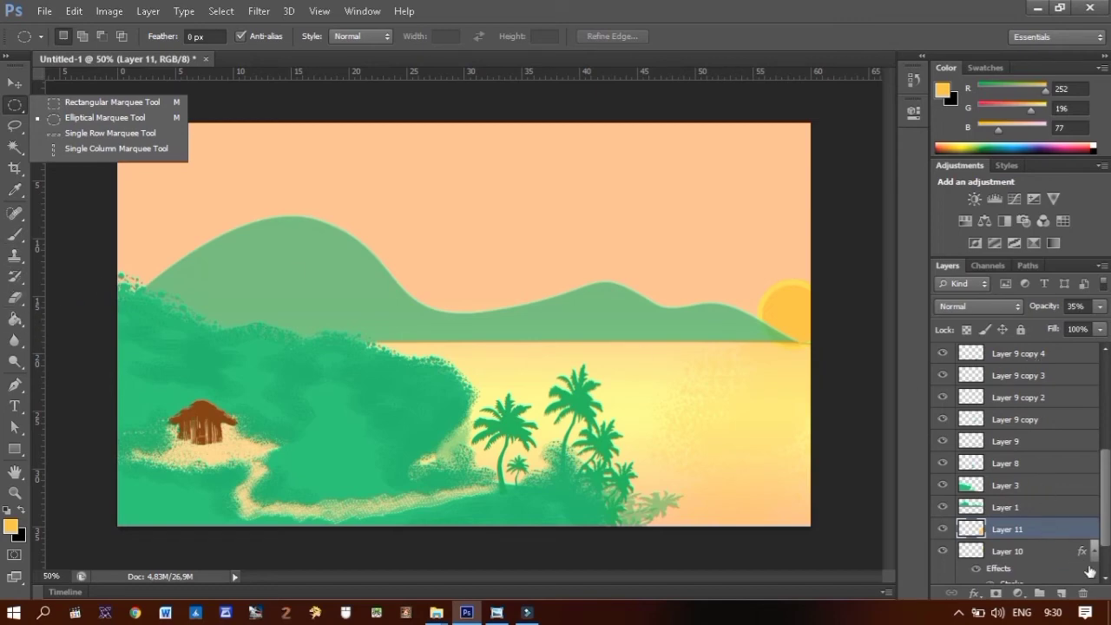
Step: On a new layer, paint pale peach haze along the left and right mountain ridges
{"action": "key", "text": "ctrl+shift+alt+n"}
{"action": "key", "text": "b"}
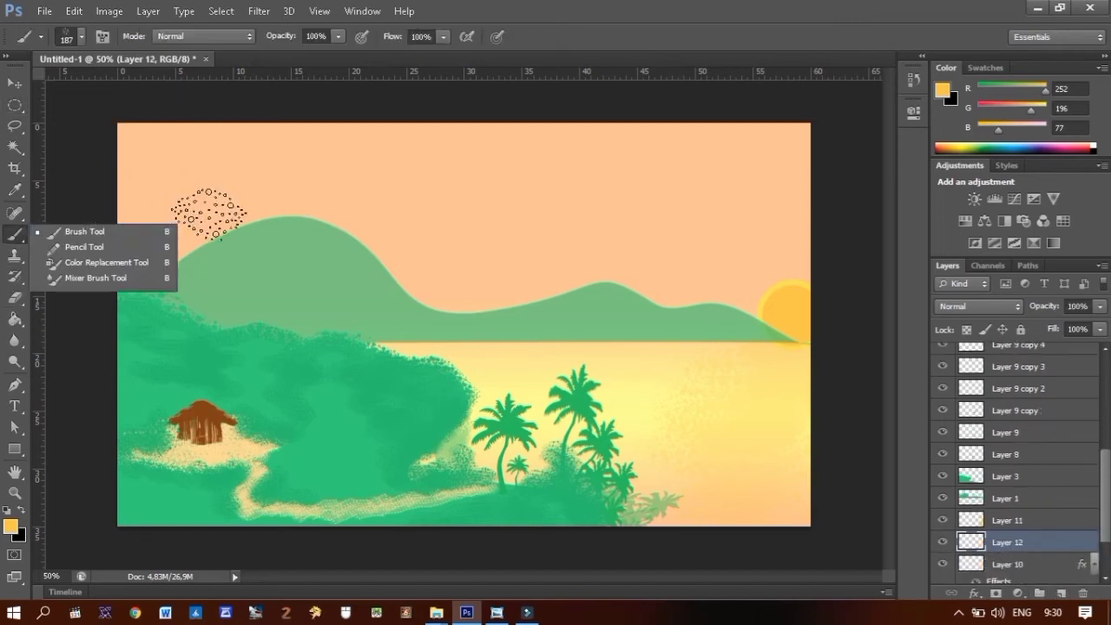
{"action": "key", "text": "Escape"}
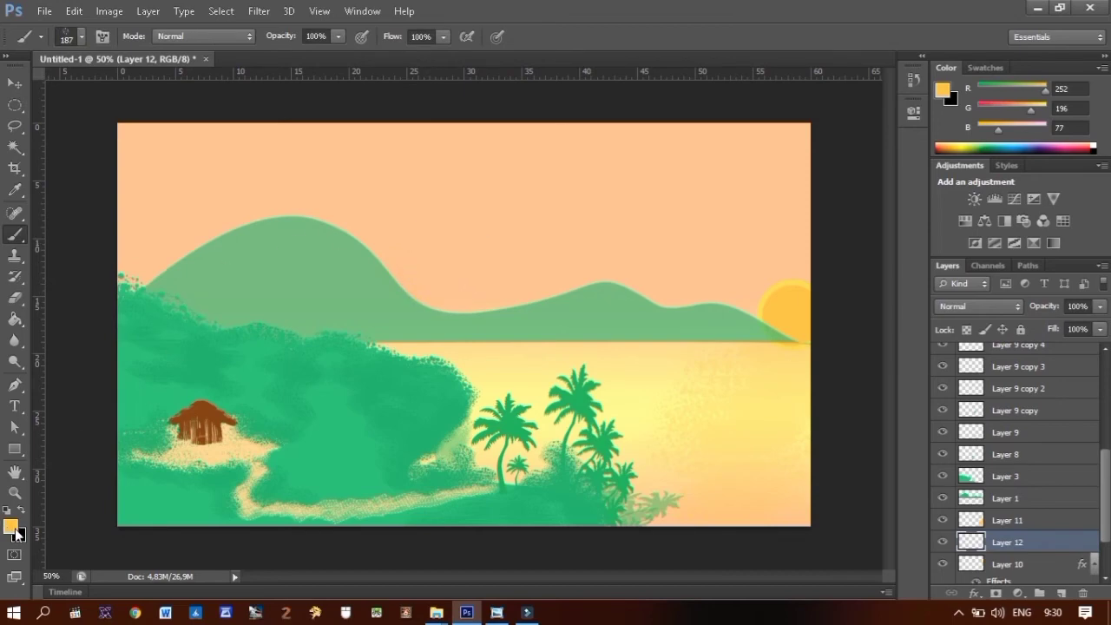
{"action": "left_click", "coordinate": [12, 526]}
{"action": "left_click", "coordinate": [628, 154]}
{"action": "left_click", "coordinate": [993, 138]}
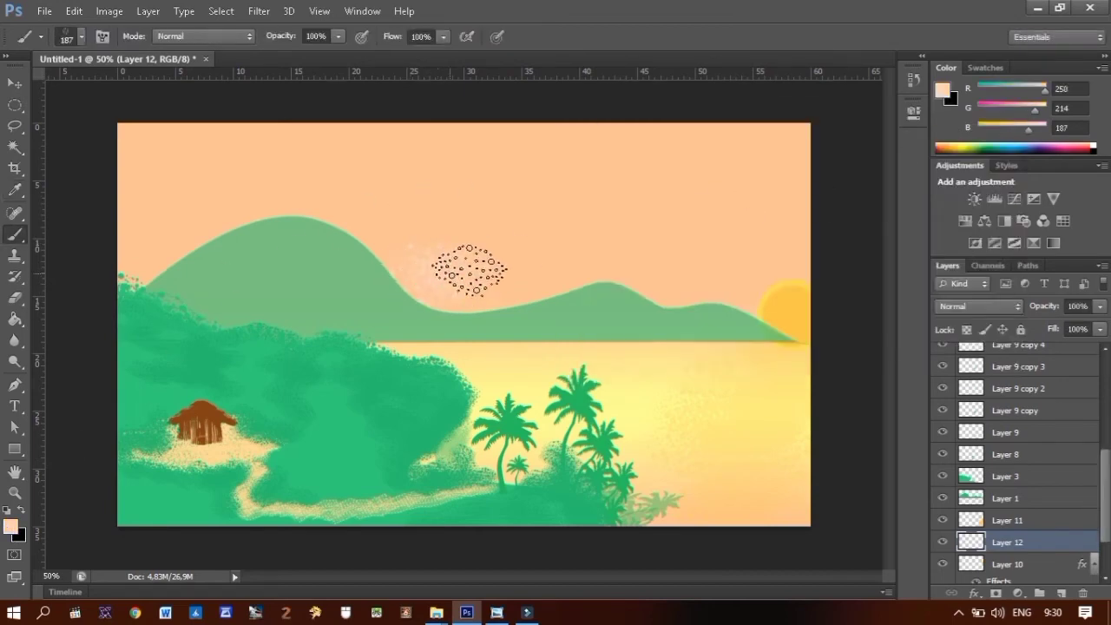
{"action": "left_click_drag", "start_coordinate": [469, 270], "coordinate": [534, 306]}
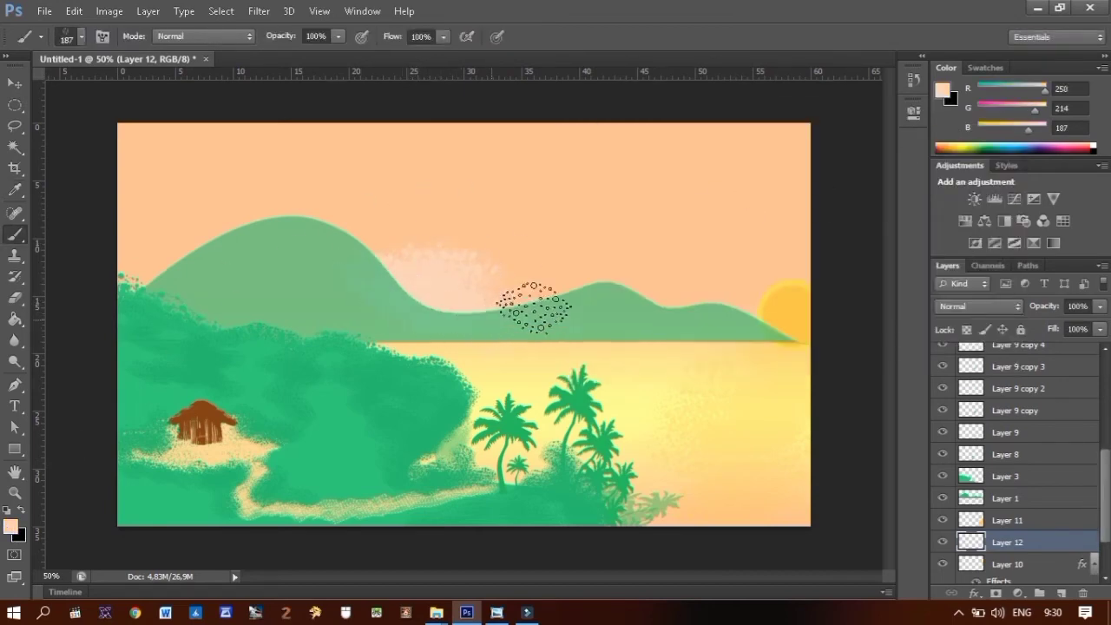
{"action": "left_click_drag", "start_coordinate": [534, 306], "coordinate": [665, 304]}
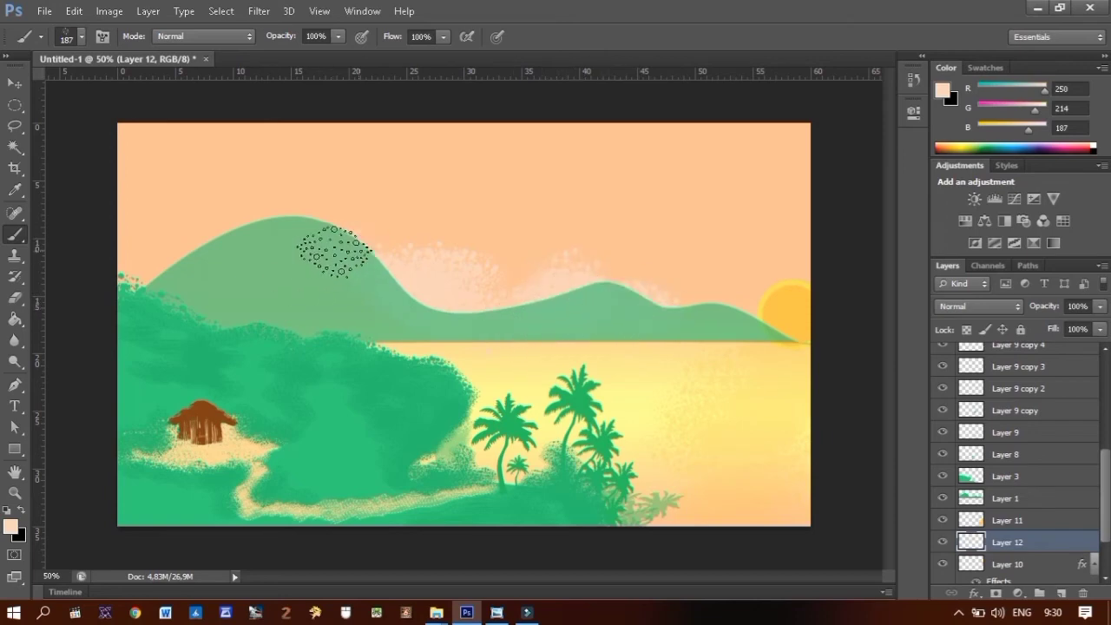
{"action": "left_click_drag", "start_coordinate": [334, 250], "coordinate": [385, 298]}
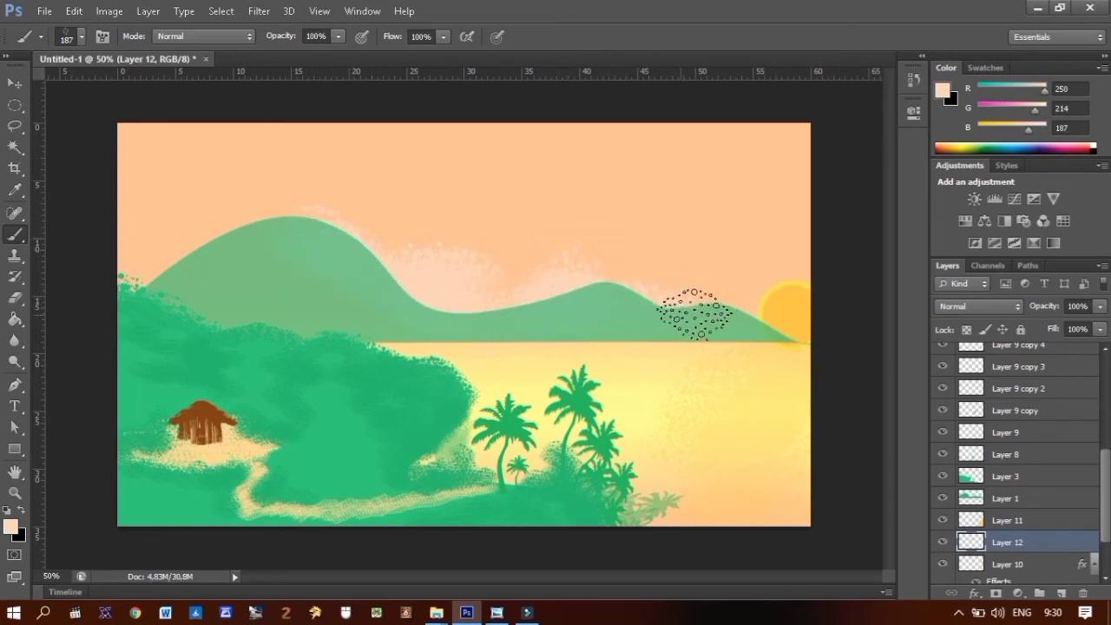
Step: Shrink the brush to 50 px and paint a faint cloud wisp high in the sky
{"action": "left_click", "coordinate": [69, 36]}
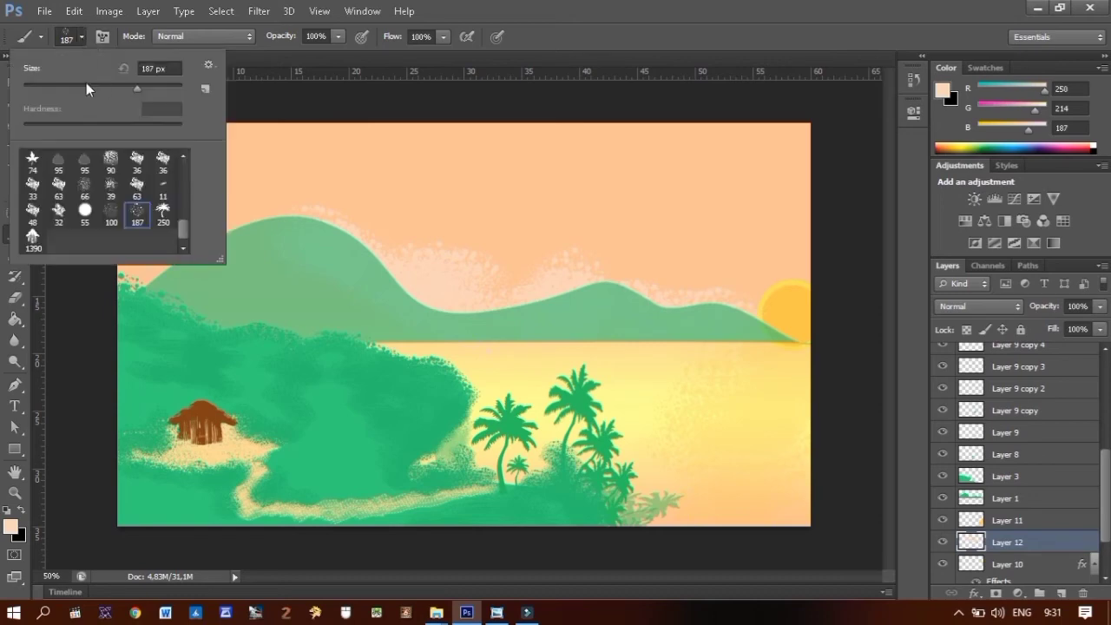
{"action": "left_click_drag", "start_coordinate": [86, 87], "coordinate": [62, 88]}
{"action": "left_click_drag", "start_coordinate": [573, 217], "coordinate": [525, 226]}
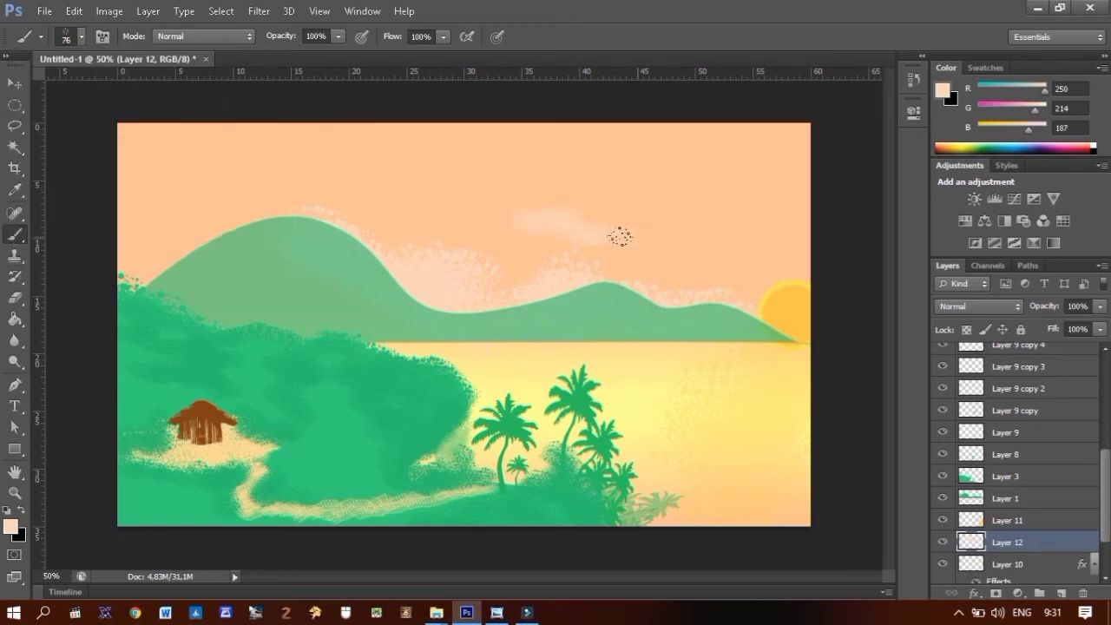
{"action": "key", "text": "ctrl+z"}
{"action": "left_click_drag", "start_coordinate": [661, 202], "coordinate": [592, 207]}
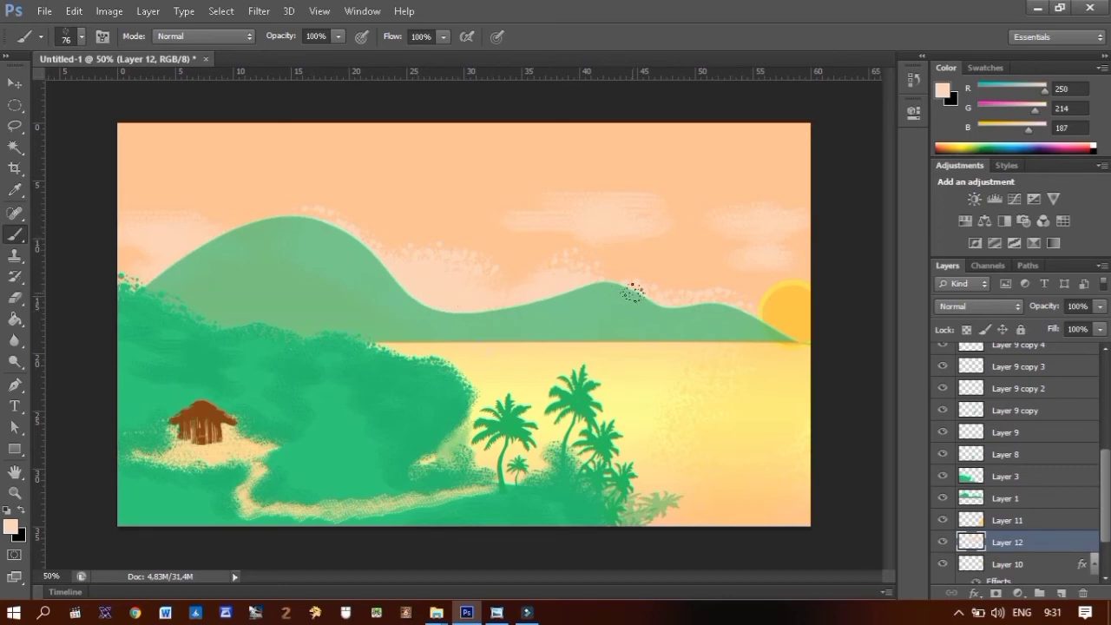
Step: On new Layer 13, brush lighter peach over the ridge and left cloud band at 78% opacity
{"action": "left_click", "coordinate": [12, 526]}
{"action": "left_click", "coordinate": [612, 153]}
{"action": "left_click", "coordinate": [923, 138]}
{"action": "left_click", "coordinate": [1065, 593]}
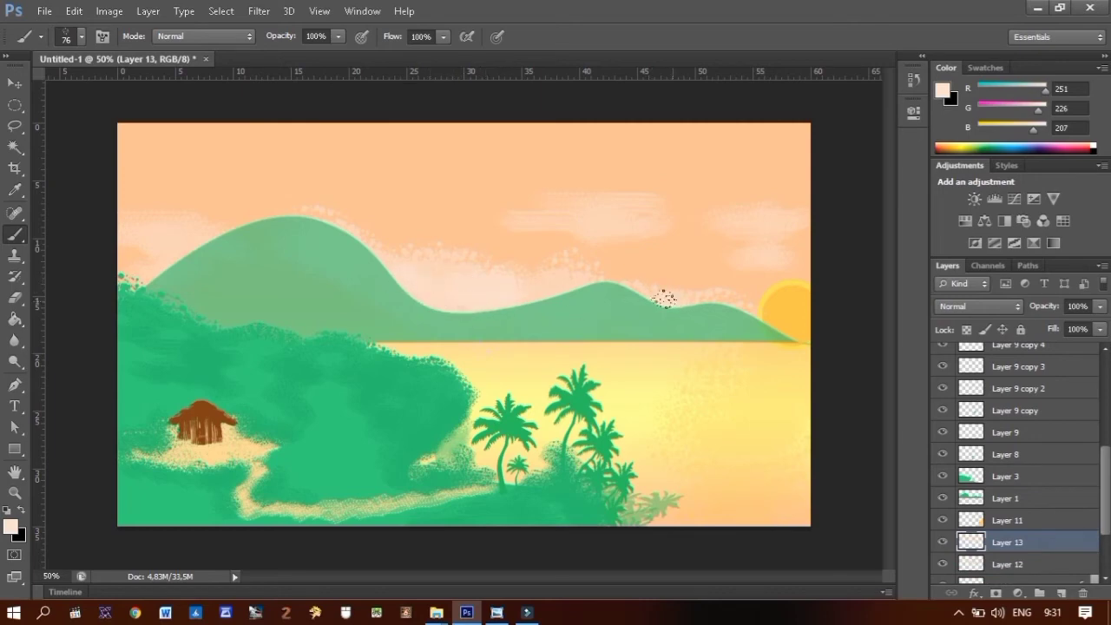
{"action": "mouse_move", "coordinate": [708, 298]}
{"action": "left_mouse_down"}
{"action": "mouse_move", "coordinate": [756, 307]}
{"action": "mouse_move", "coordinate": [752, 314]}
{"action": "left_mouse_up"}
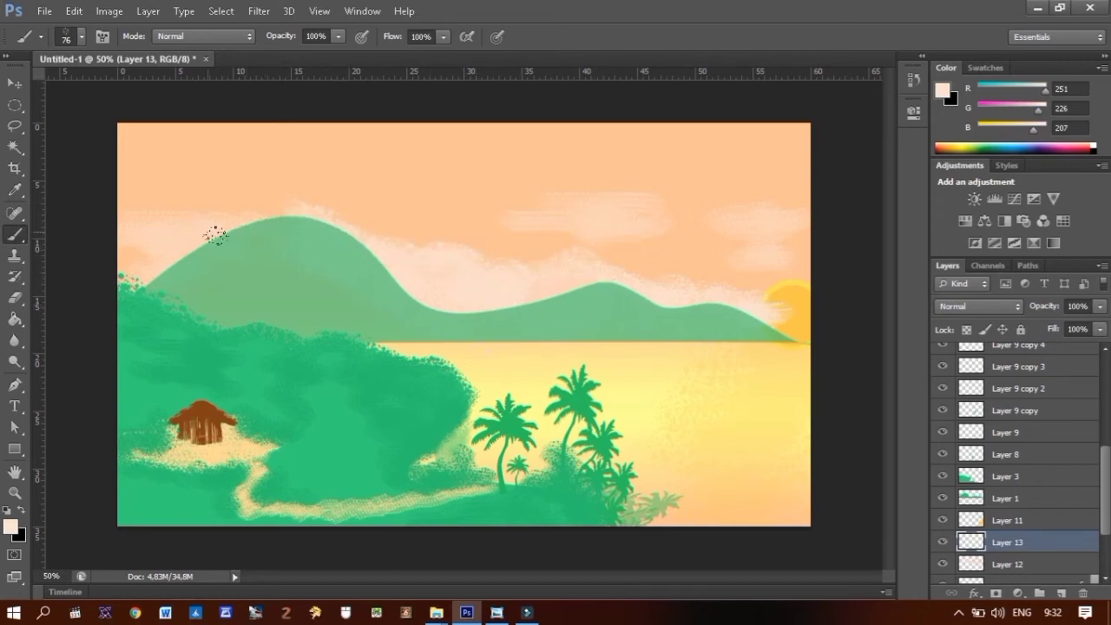
{"action": "left_click_drag", "start_coordinate": [196, 227], "coordinate": [122, 225]}
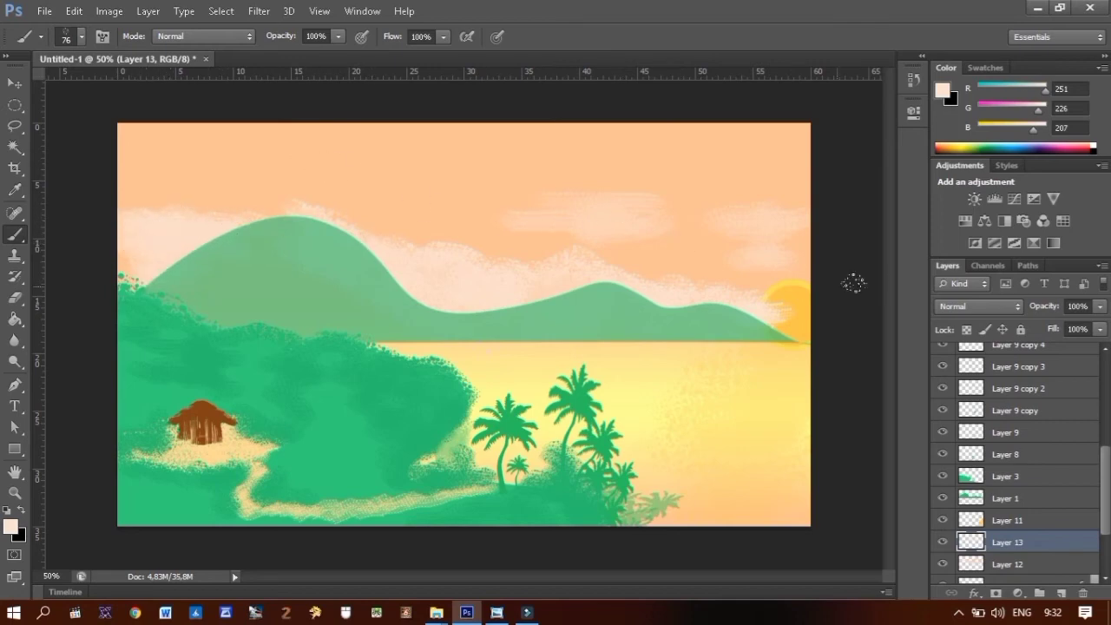
{"action": "left_click", "coordinate": [1100, 329]}
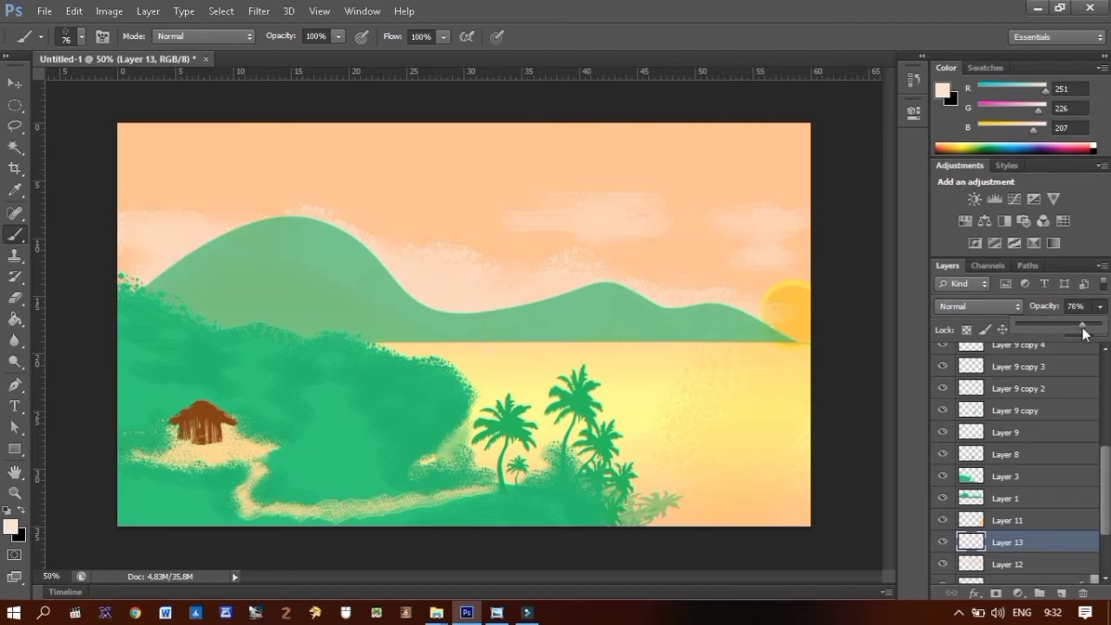
Step: Select the mist layer, Layer 12, and fade it to 57% opacity
{"action": "left_click", "coordinate": [1007, 564]}
{"action": "left_click", "coordinate": [943, 565]}
{"action": "left_click", "coordinate": [942, 564]}
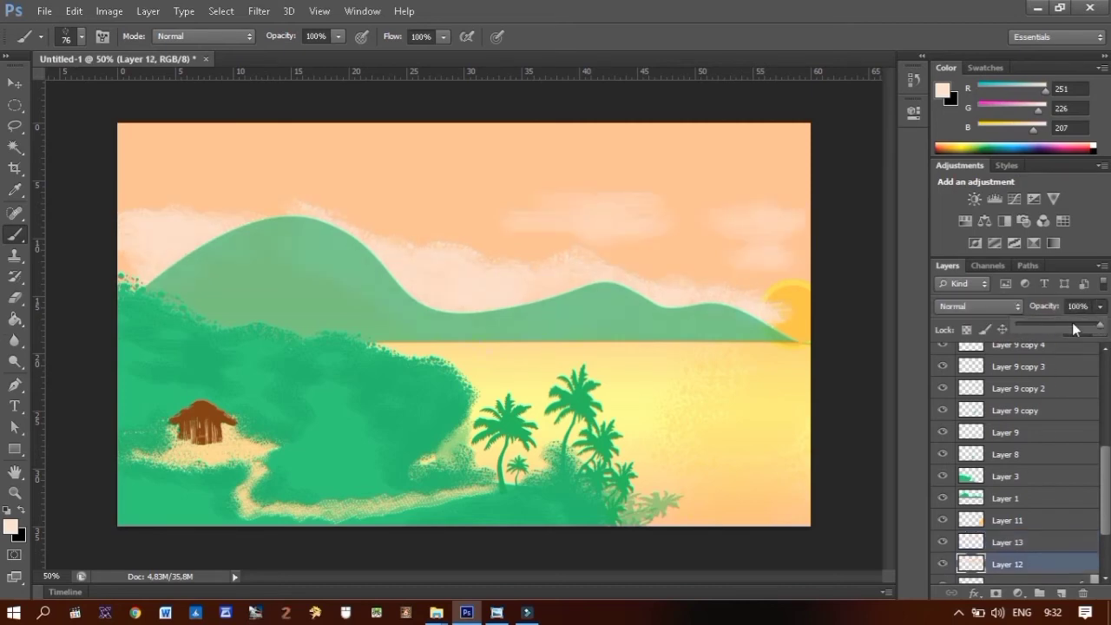
{"action": "left_click_drag", "start_coordinate": [1073, 323], "coordinate": [1066, 330]}
Step: Choose a textured brush preset at 298 px
{"action": "left_click", "coordinate": [81, 37]}
{"action": "left_click", "coordinate": [110, 163]}
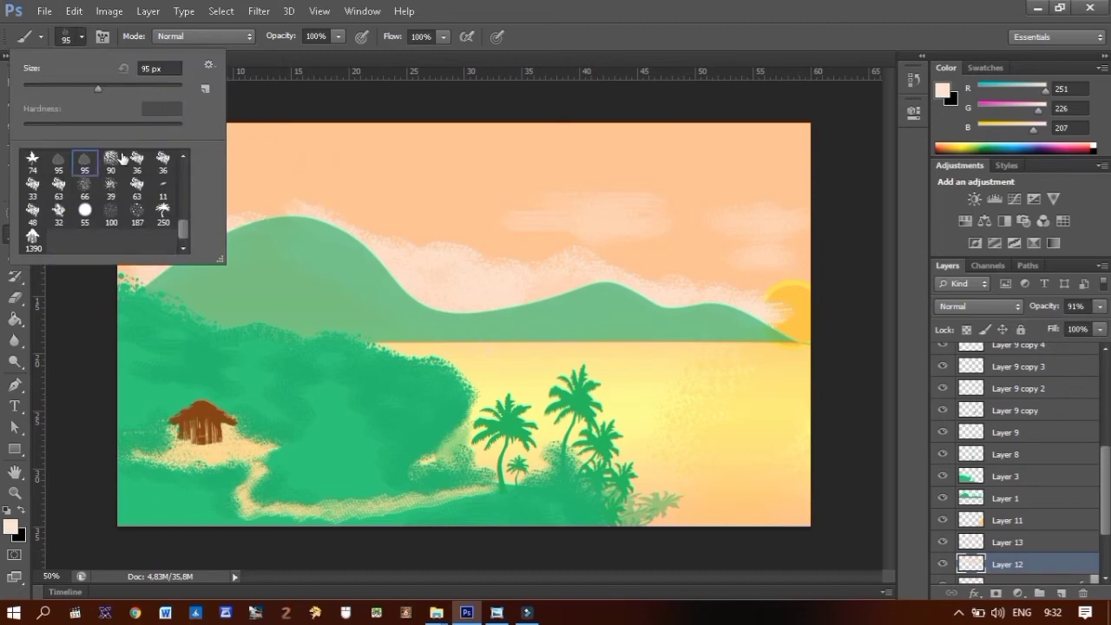
{"action": "left_click", "coordinate": [153, 87]}
{"action": "key", "text": "Return"}
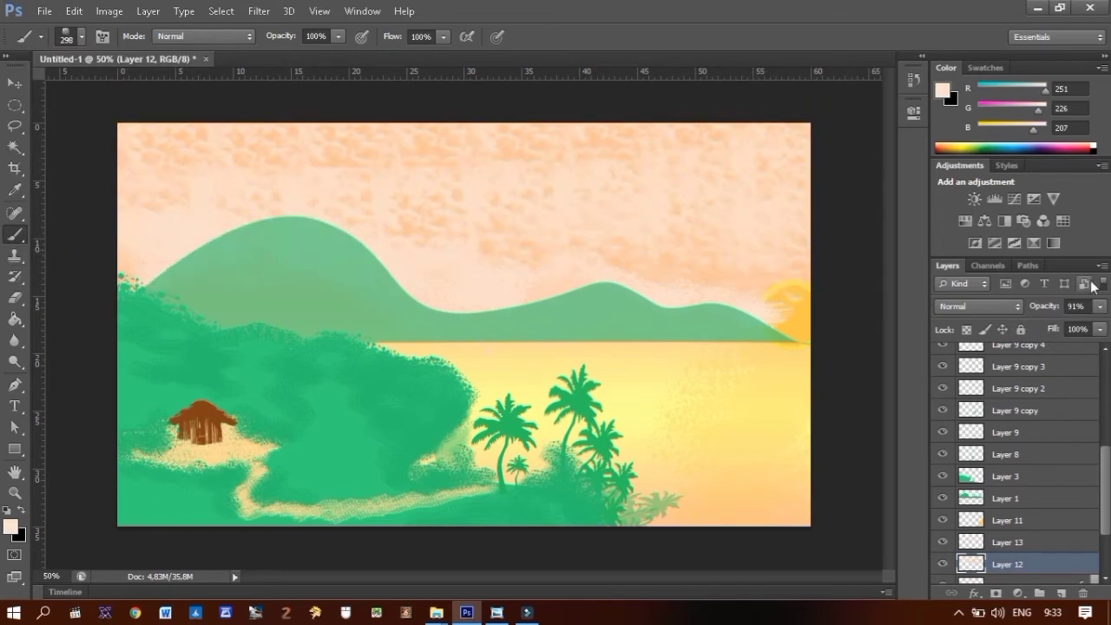
Step: Fade the sky texture to 32% opacity and switch to the Eraser on Layer 13
{"action": "mouse_move", "coordinate": [1100, 306]}
{"action": "left_mouse_down"}
{"action": "mouse_move", "coordinate": [1046, 334]}
{"action": "mouse_move", "coordinate": [1066, 330]}
{"action": "mouse_move", "coordinate": [1047, 327]}
{"action": "left_mouse_up"}
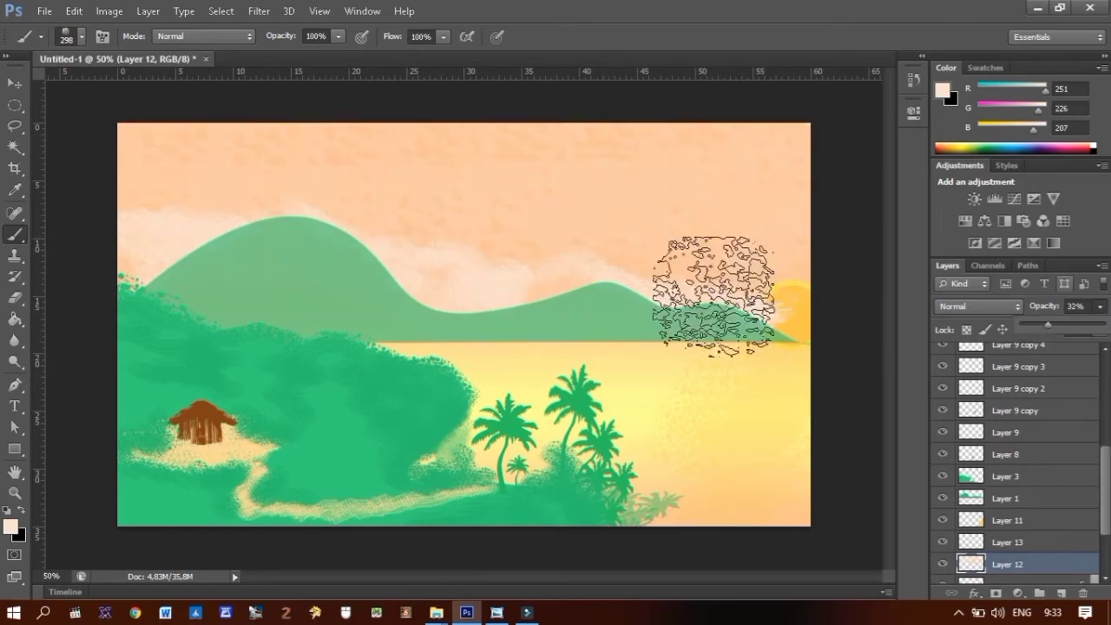
{"action": "left_click", "coordinate": [15, 296]}
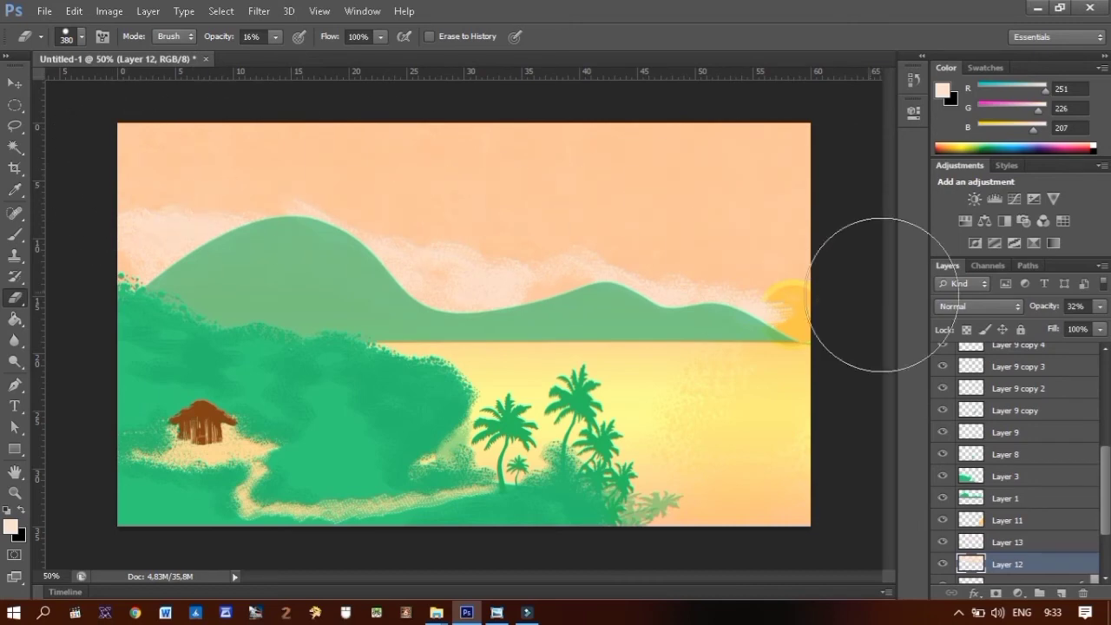
{"action": "left_click", "coordinate": [968, 541]}
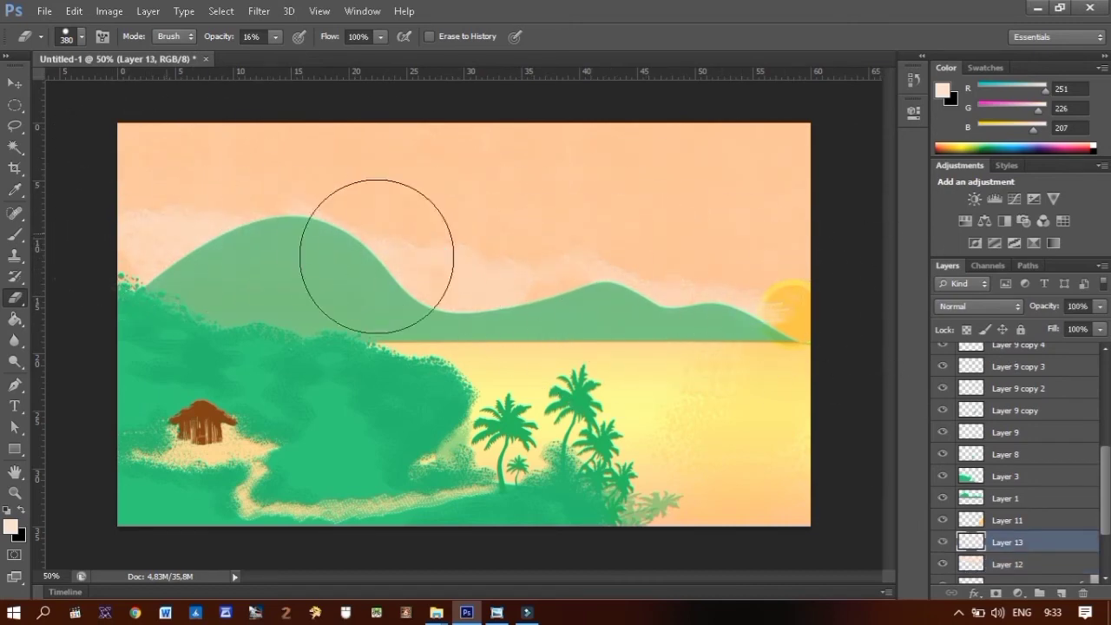
{"action": "left_click", "coordinate": [962, 493]}
Step: Squash the distant mountains on Layer 1 to about 46% height and apply the transform
{"action": "key", "text": "v"}
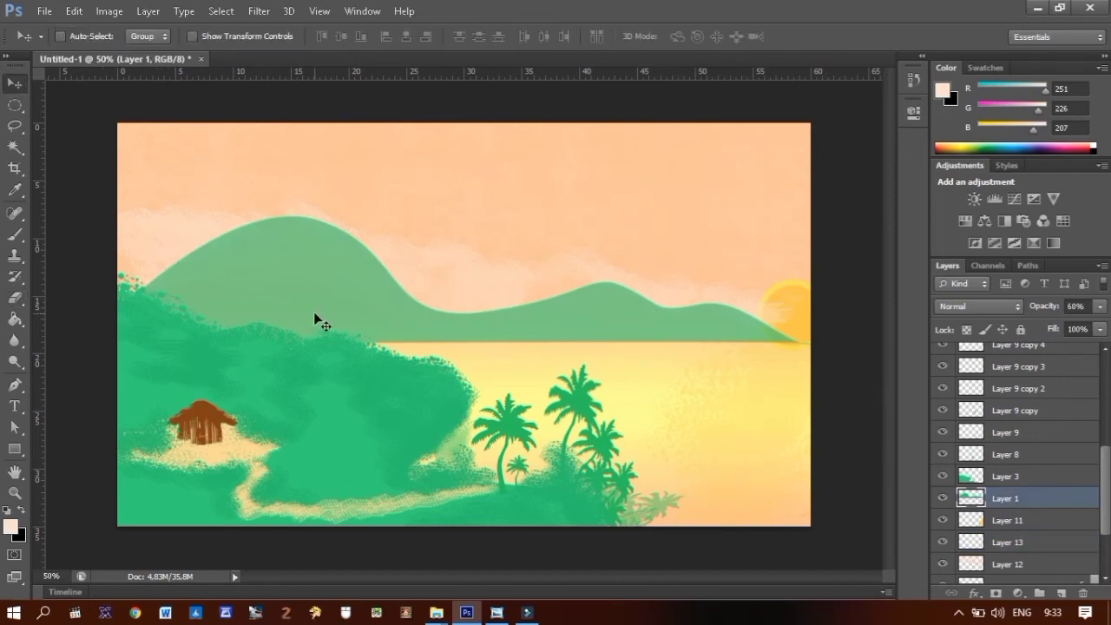
{"action": "key", "text": "ctrl+t"}
{"action": "left_click_drag", "start_coordinate": [464, 215], "coordinate": [464, 286]}
{"action": "left_click", "coordinate": [14, 84]}
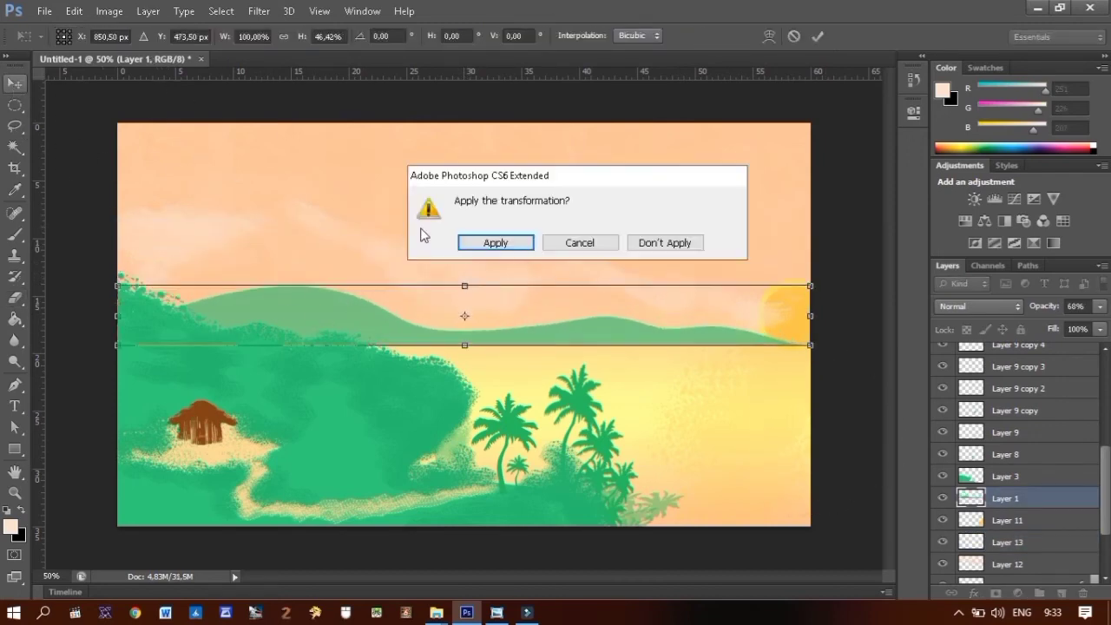
{"action": "left_click", "coordinate": [494, 241]}
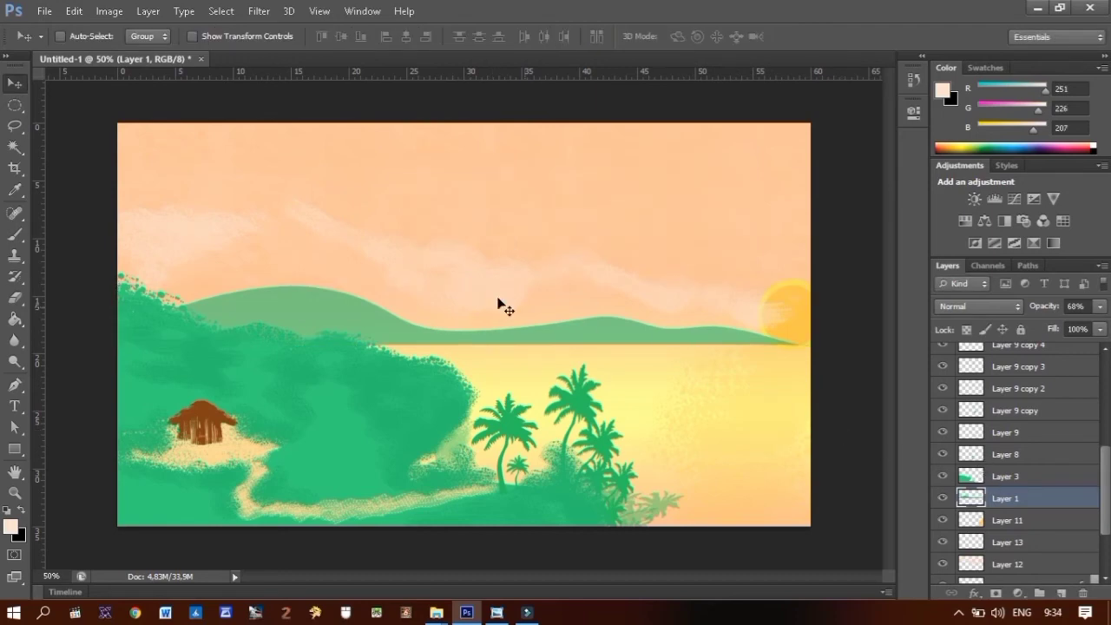
{"action": "left_click", "coordinate": [710, 363], "text": "ctrl"}
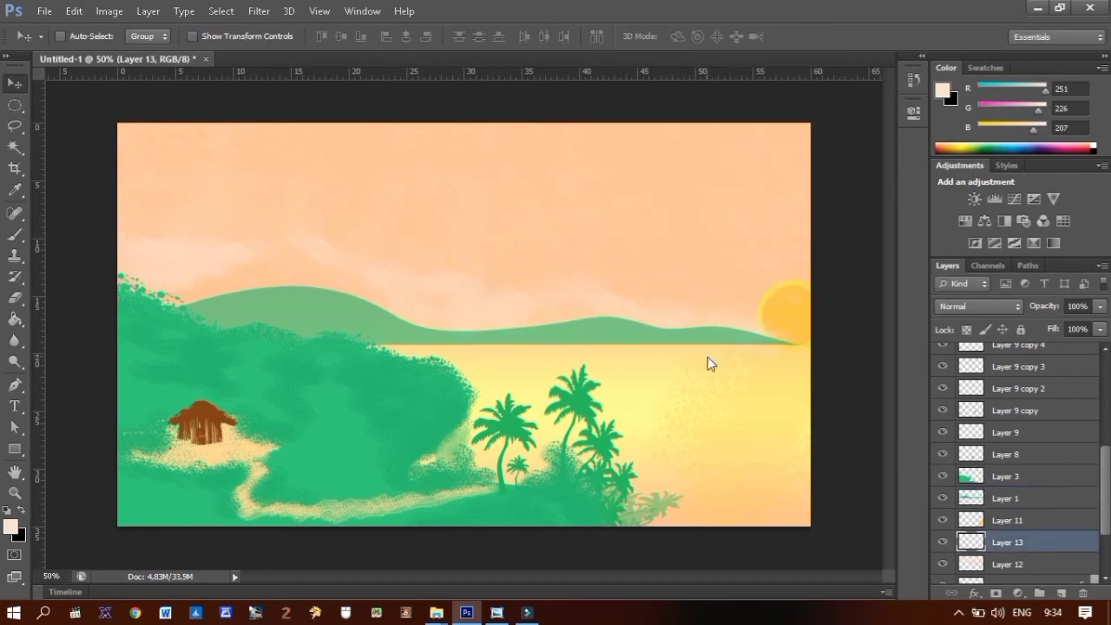
Step: Pick a paler peach foreground colour for the brush
{"action": "left_click", "coordinate": [13, 248]}
{"action": "left_click", "coordinate": [15, 234]}
{"action": "left_click", "coordinate": [11, 525]}
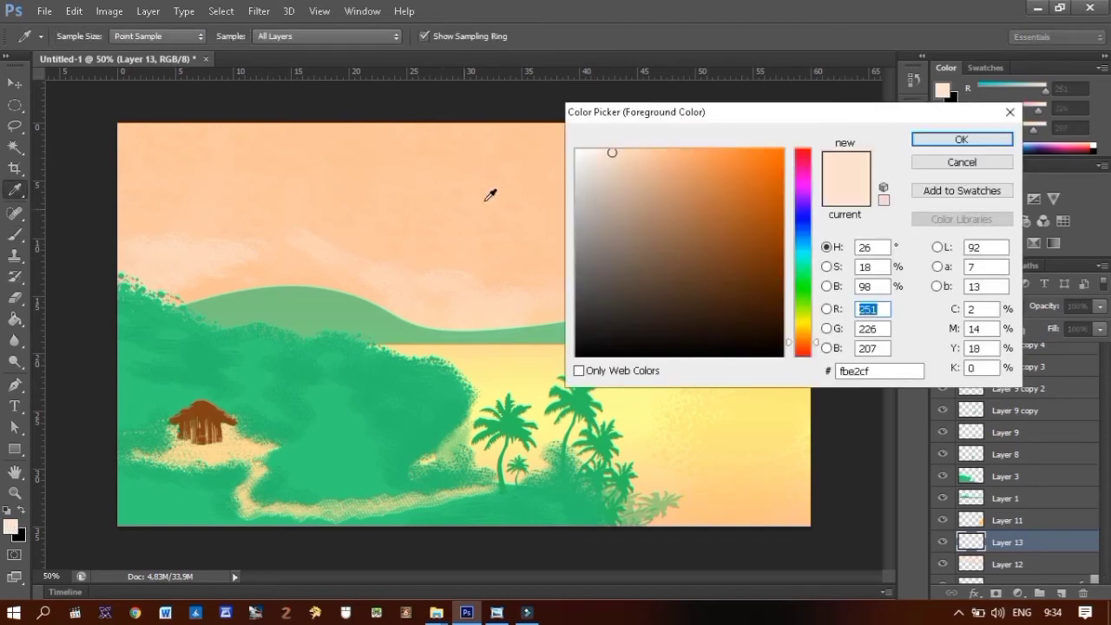
{"action": "left_click", "coordinate": [600, 152]}
{"action": "left_click", "coordinate": [981, 139]}
Step: On a new Layer 14, brush whitish cloud texture over the upper-left sky at 34% opacity
{"action": "left_click", "coordinate": [1061, 593]}
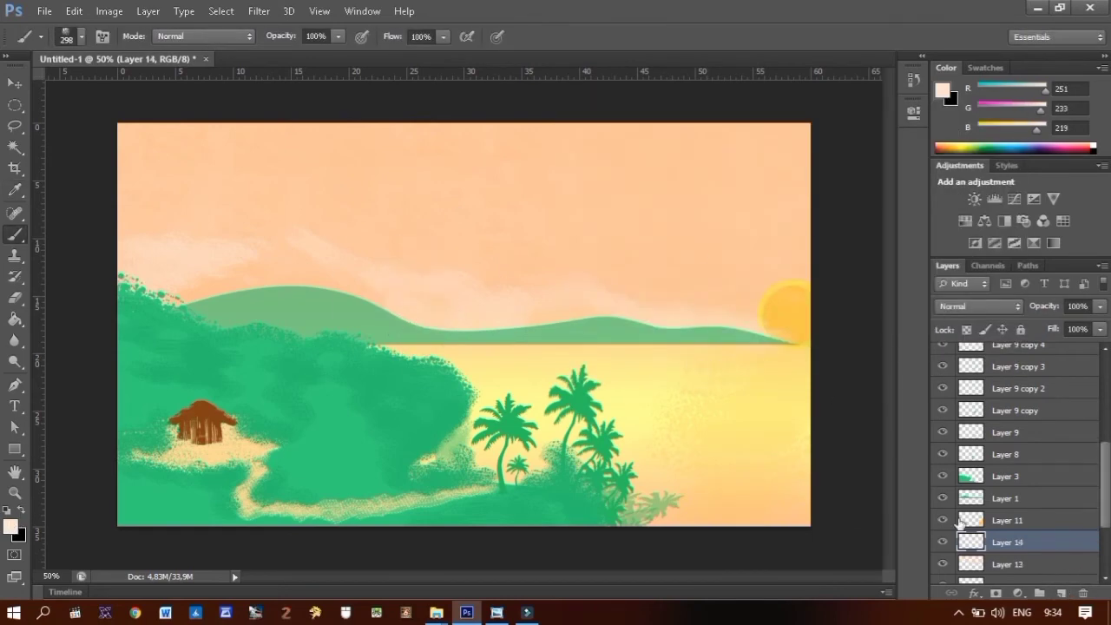
{"action": "left_click_drag", "start_coordinate": [198, 211], "coordinate": [466, 289]}
{"action": "left_click", "coordinate": [1100, 306]}
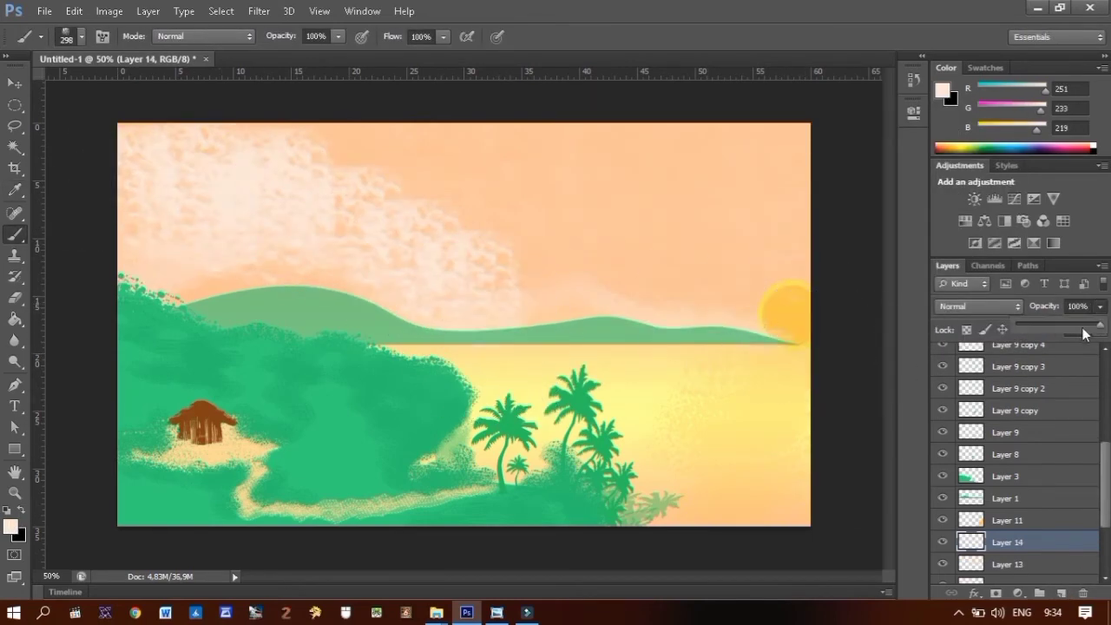
{"action": "left_click_drag", "start_coordinate": [1099, 324], "coordinate": [1065, 323]}
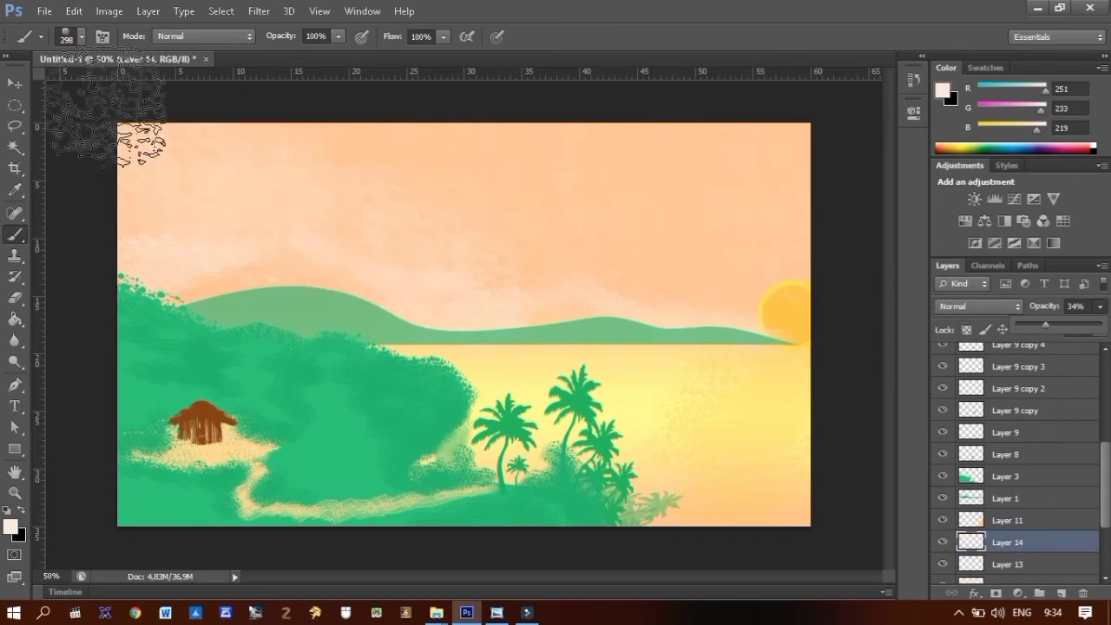
{"action": "key", "text": "v"}
{"action": "key", "text": "alt+bracketleft"}
{"action": "key", "text": "alt+bracketleft"}
{"action": "key", "text": "alt+bracketleft"}
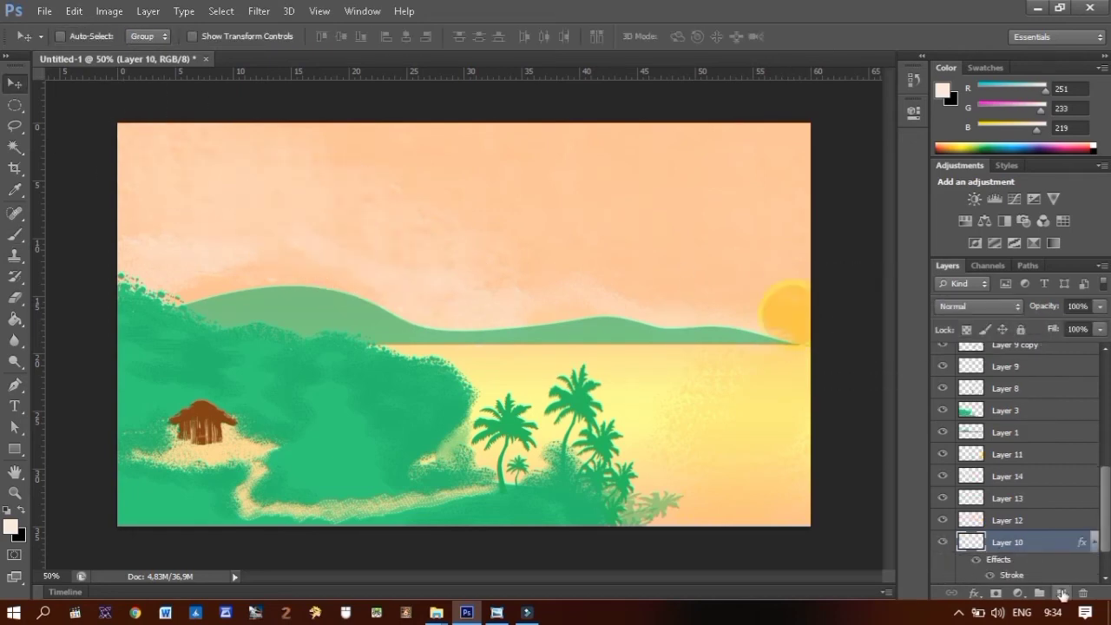
Step: Create Layer 15 and sample the sun's yellow #fce363 as the foreground colour
{"action": "left_click", "coordinate": [1061, 593]}
{"action": "left_click", "coordinate": [1025, 523]}
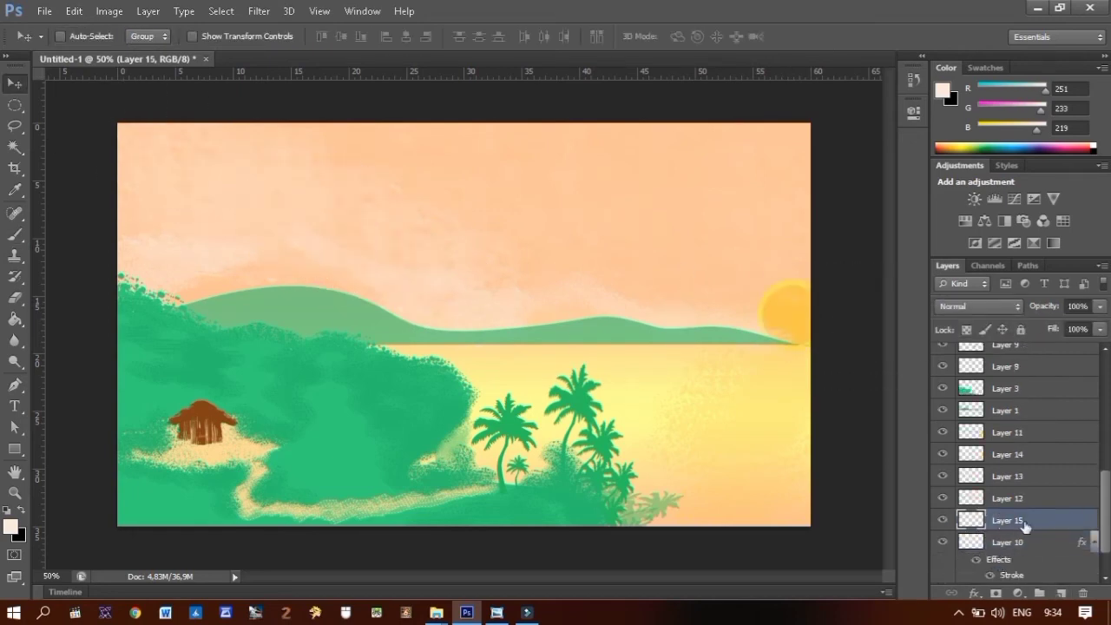
{"action": "left_click", "coordinate": [10, 525]}
{"action": "left_click_drag", "start_coordinate": [772, 107], "coordinate": [604, 292]}
{"action": "left_click", "coordinate": [772, 300]}
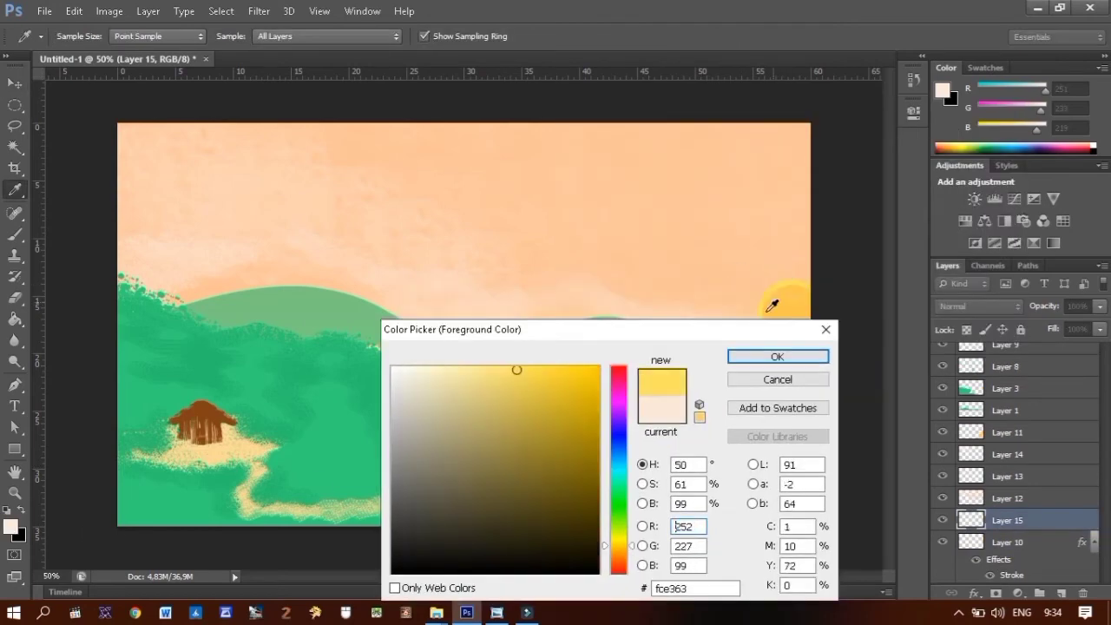
{"action": "key", "text": "Return"}
Step: Set the Eraser to 100%, then paint a yellow glow over the upper-right sky at 35% opacity
{"action": "left_click", "coordinate": [14, 297]}
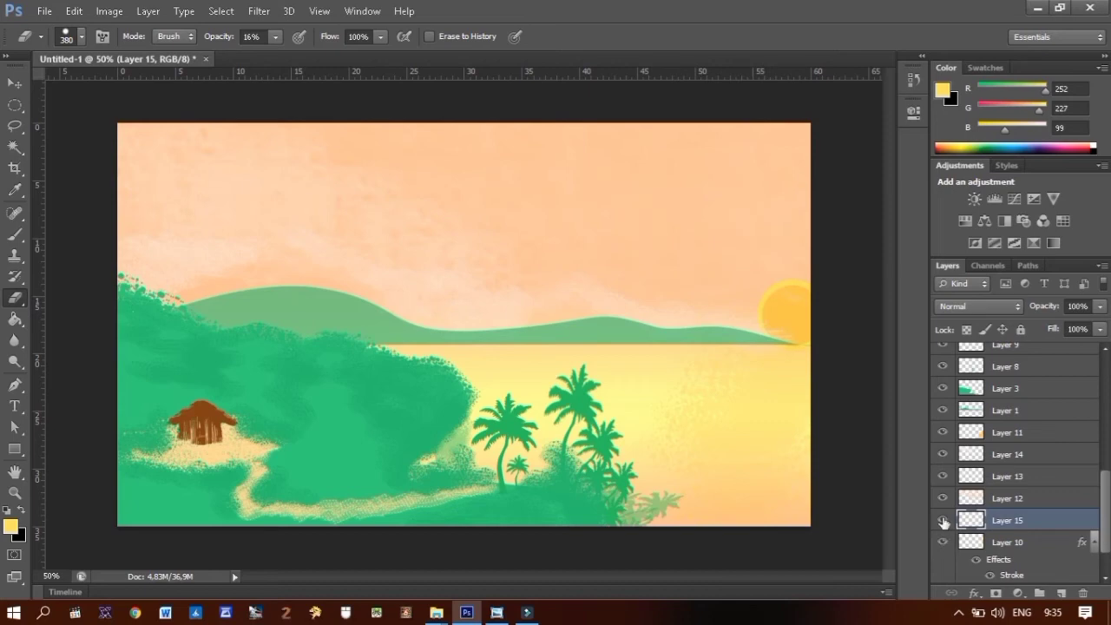
{"action": "left_click", "coordinate": [275, 36]}
{"action": "left_click_drag", "start_coordinate": [272, 59], "coordinate": [351, 59]}
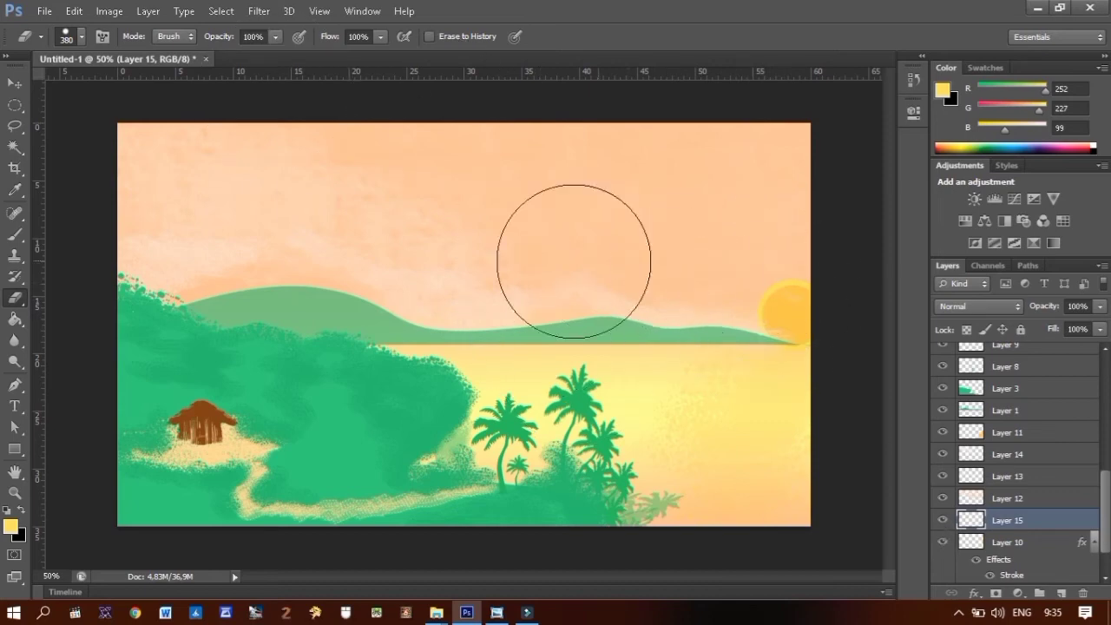
{"action": "left_click", "coordinate": [15, 234]}
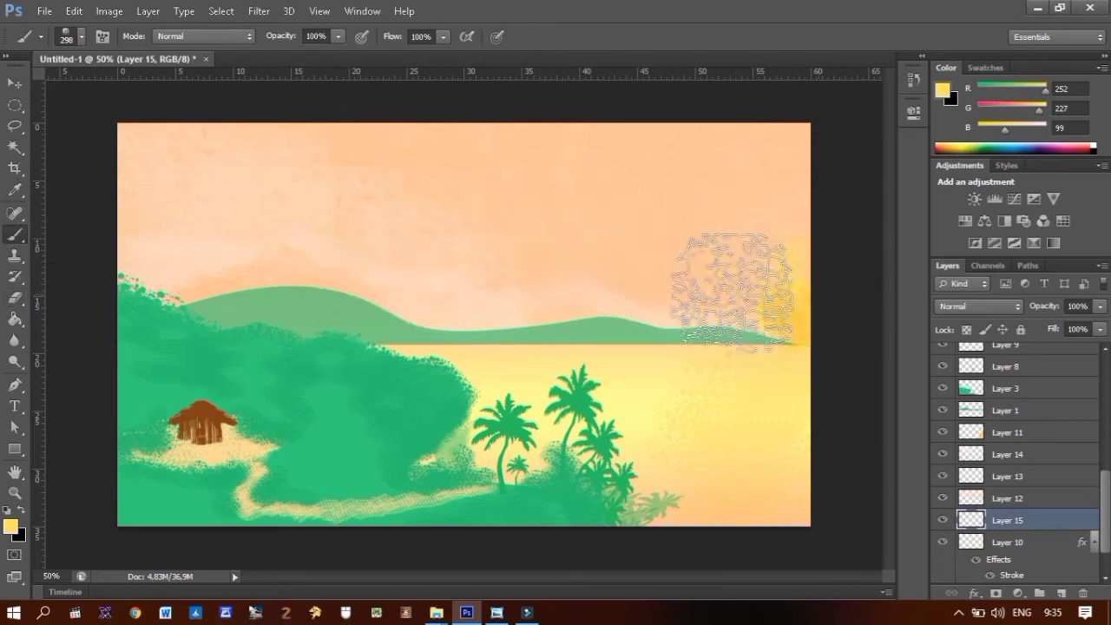
{"action": "mouse_move", "coordinate": [732, 291]}
{"action": "left_mouse_down"}
{"action": "mouse_move", "coordinate": [582, 289]}
{"action": "mouse_move", "coordinate": [751, 174]}
{"action": "mouse_move", "coordinate": [695, 338]}
{"action": "left_mouse_up"}
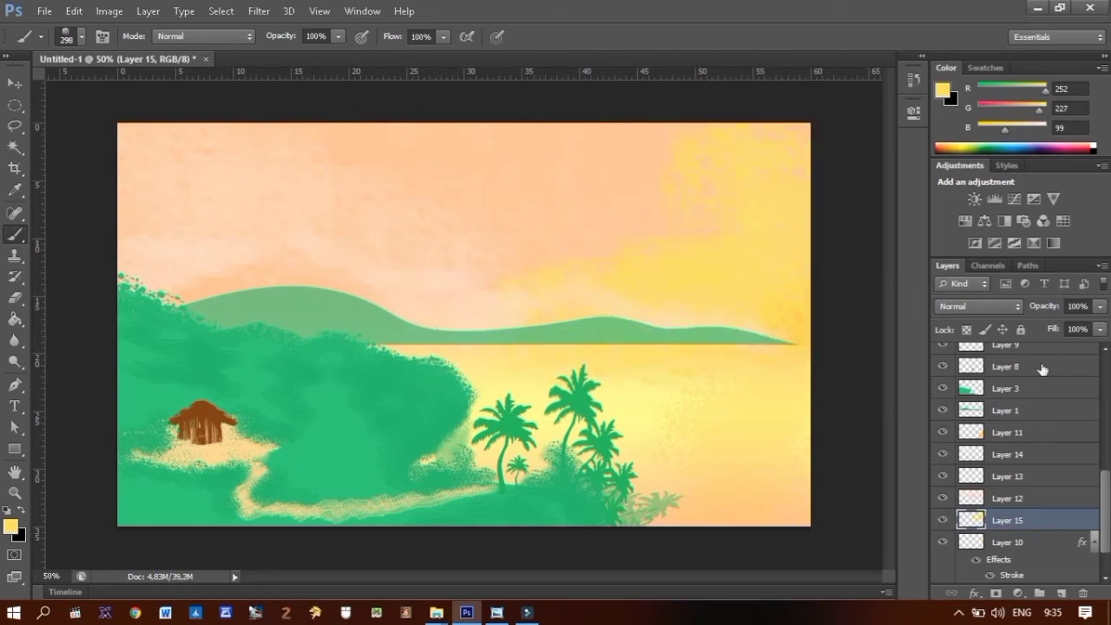
{"action": "left_click_drag", "start_coordinate": [1099, 310], "coordinate": [1074, 328]}
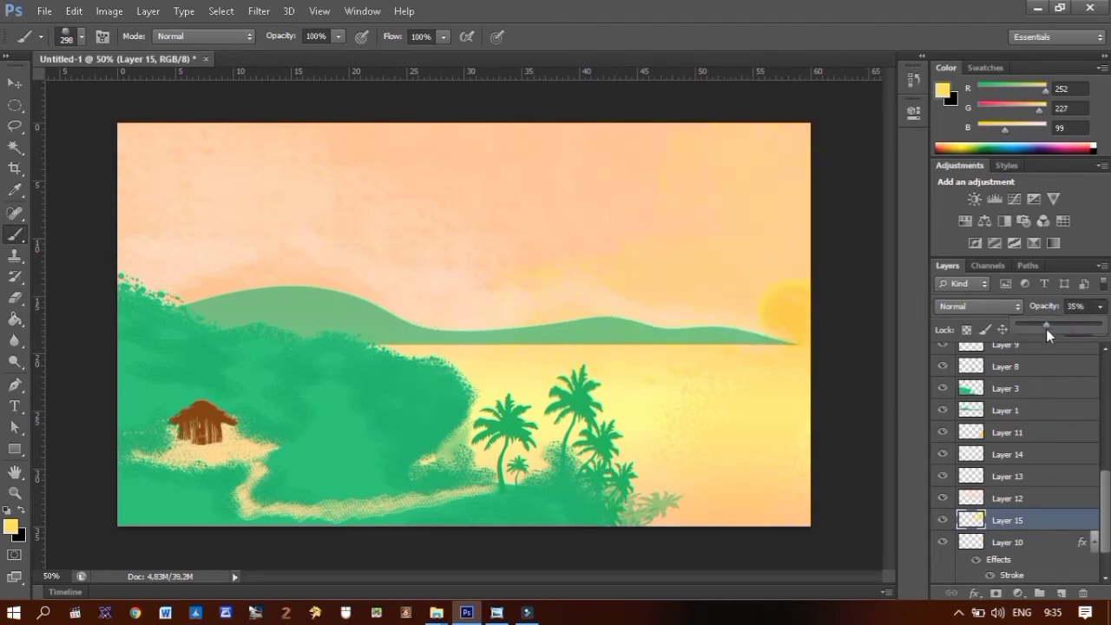
Step: Set the Eraser size to 89 px
{"action": "key", "text": "e"}
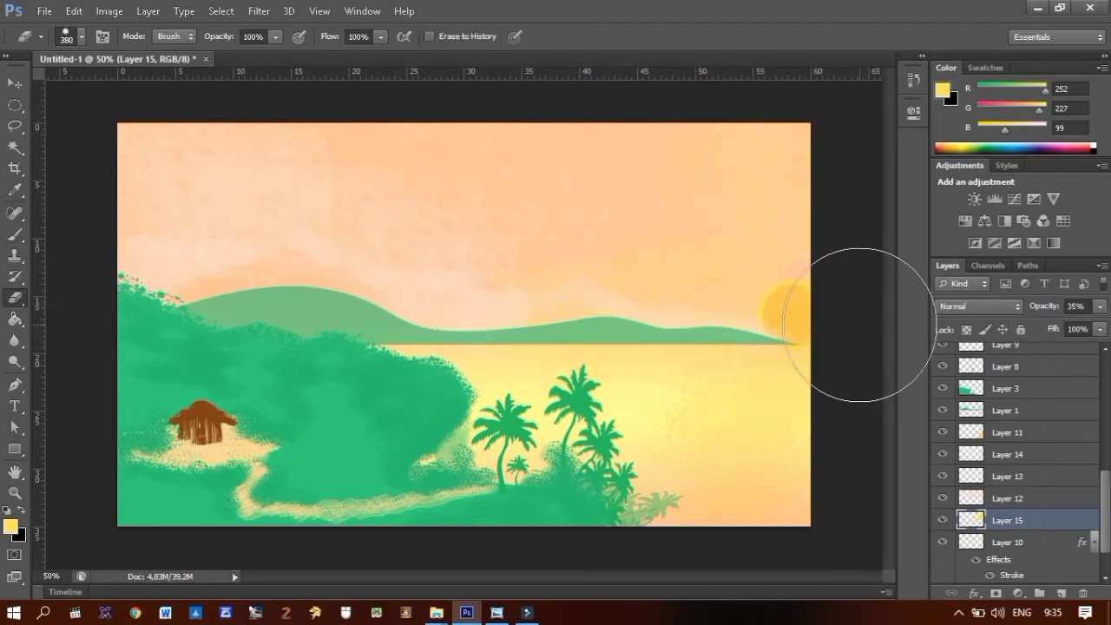
{"action": "left_click", "coordinate": [81, 36]}
{"action": "type", "text": "89"}
{"action": "key", "text": "Return"}
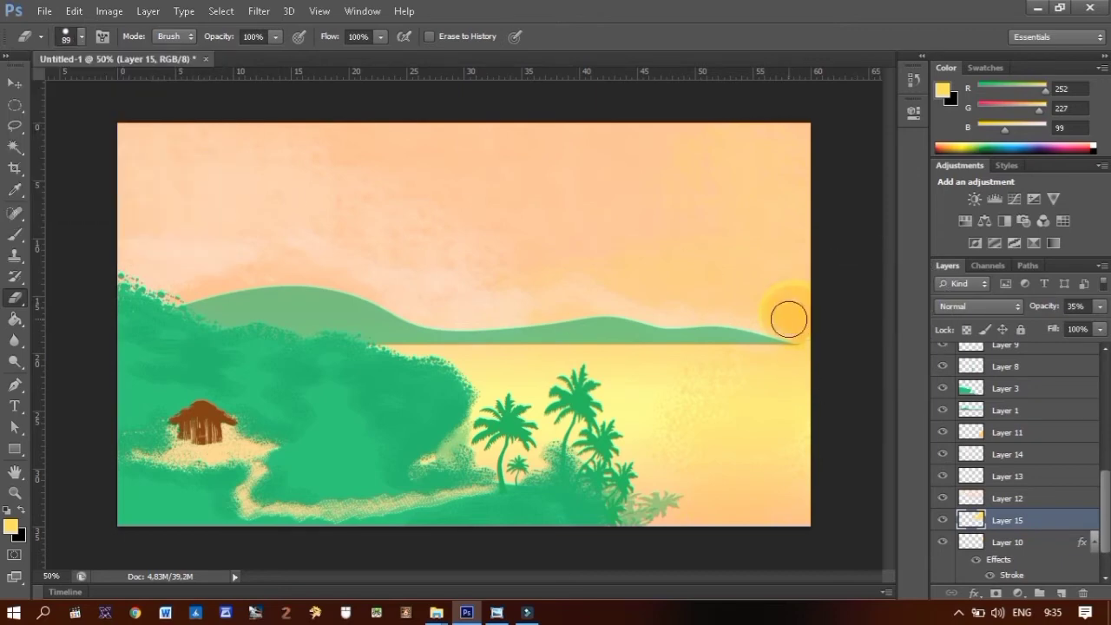
Step: On Layer 10, erase the sun's lower edge at 34% eraser opacity to fade it into the water
{"action": "left_click", "coordinate": [21, 88]}
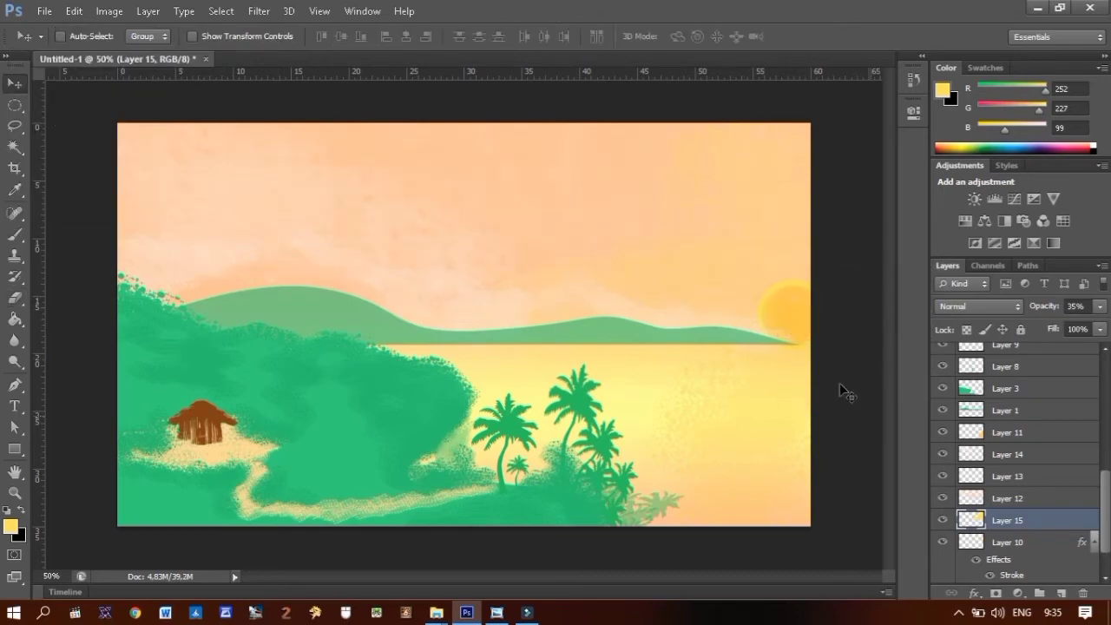
{"action": "left_click", "coordinate": [968, 543]}
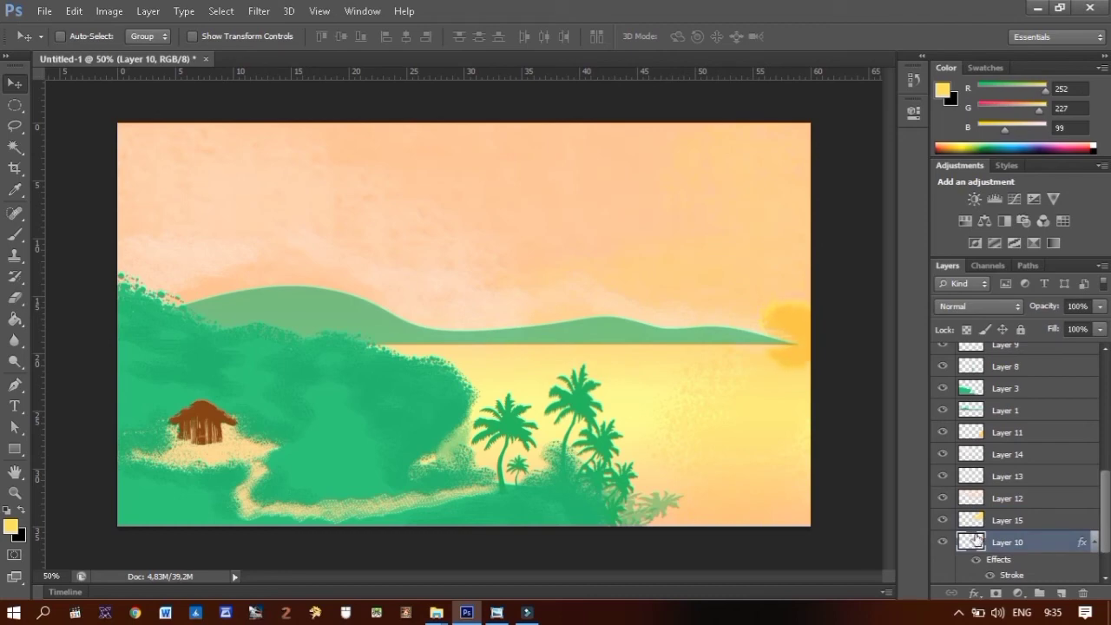
{"action": "left_click", "coordinate": [15, 297]}
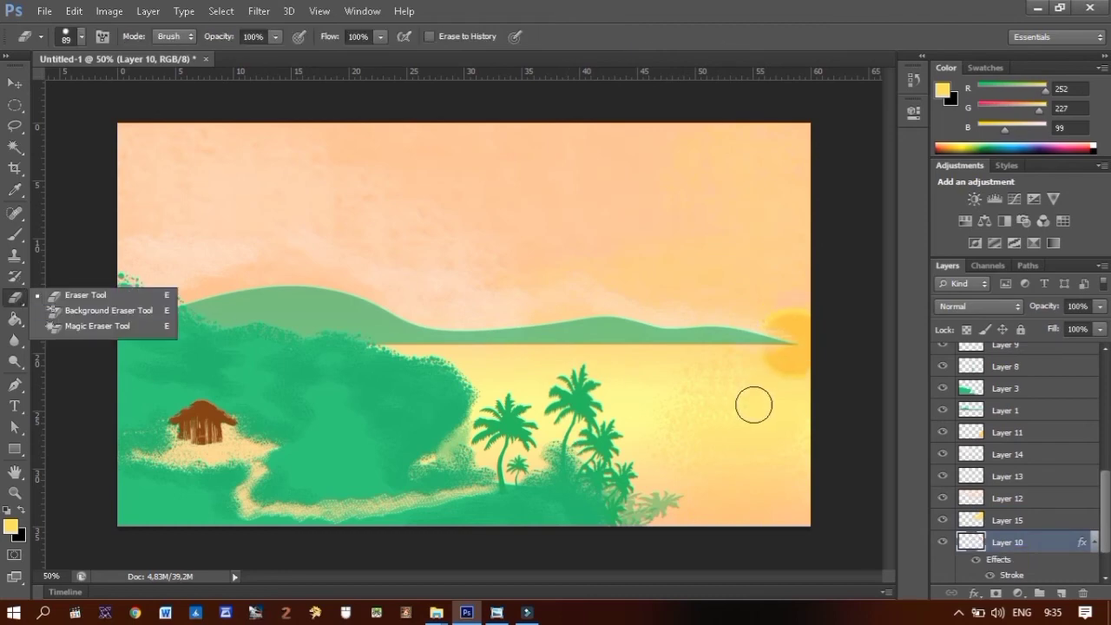
{"action": "left_click", "coordinate": [275, 37]}
{"action": "left_click_drag", "start_coordinate": [248, 54], "coordinate": [222, 55]}
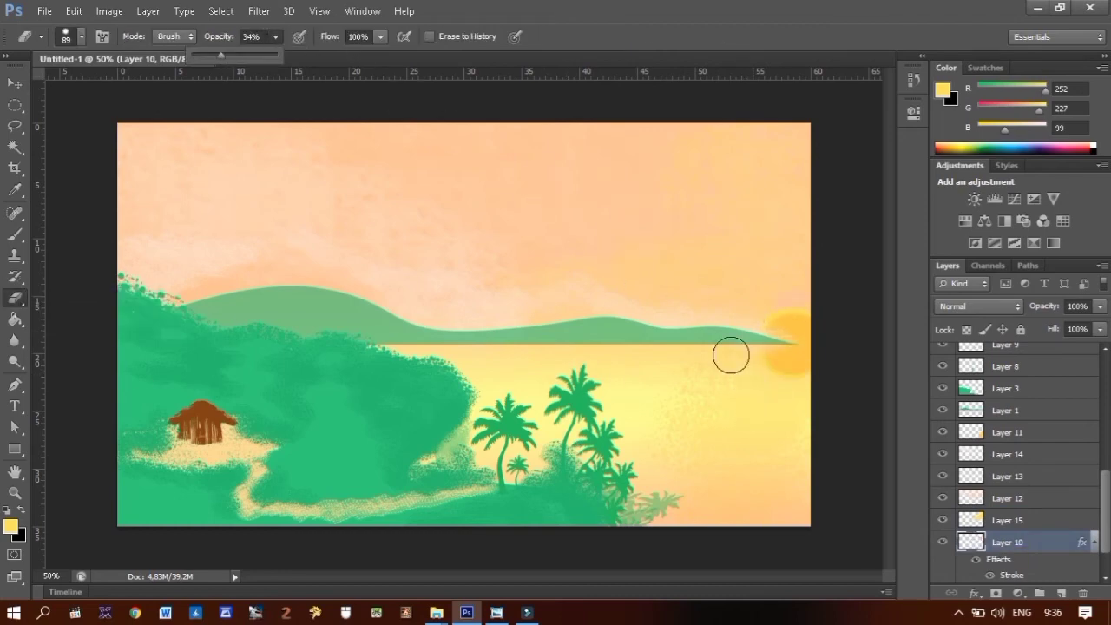
{"action": "mouse_move", "coordinate": [731, 355]}
{"action": "left_mouse_down"}
{"action": "mouse_move", "coordinate": [811, 390]}
{"action": "mouse_move", "coordinate": [789, 373]}
{"action": "mouse_move", "coordinate": [806, 379]}
{"action": "left_mouse_up"}
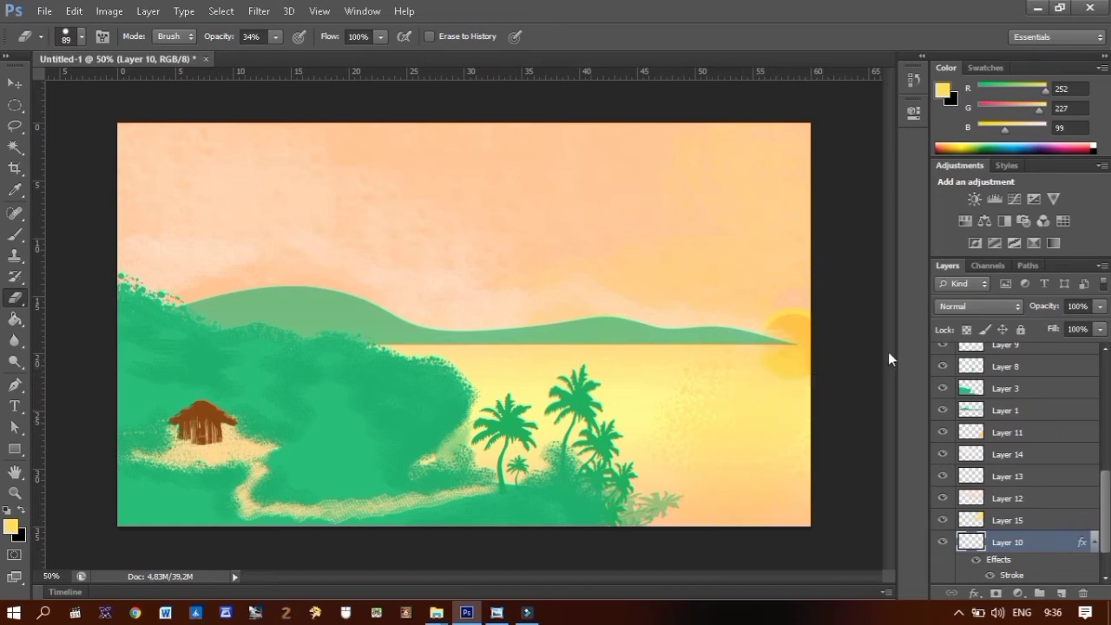
Step: Select Layer 14, set its opacity to 28%, and reposition its texture on the canvas
{"action": "key", "text": "v"}
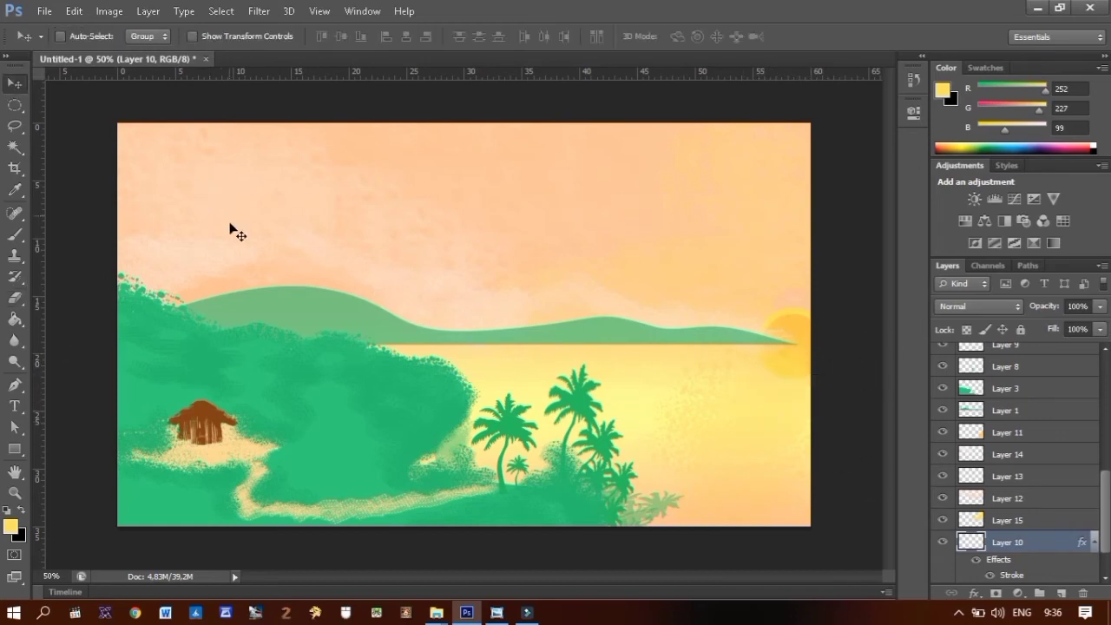
{"action": "right_click", "coordinate": [231, 231]}
{"action": "left_click", "coordinate": [269, 287]}
{"action": "left_click_drag", "start_coordinate": [1099, 310], "coordinate": [1068, 329]}
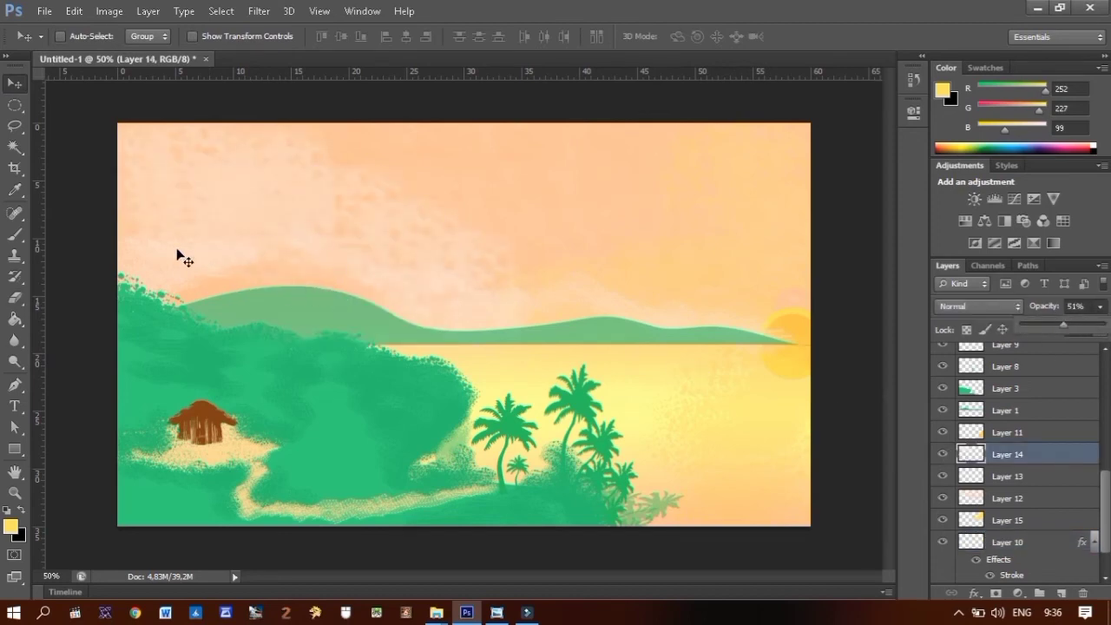
{"action": "mouse_move", "coordinate": [53, 115]}
{"action": "left_mouse_down"}
{"action": "mouse_move", "coordinate": [243, 238]}
{"action": "mouse_move", "coordinate": [247, 252]}
{"action": "left_mouse_up"}
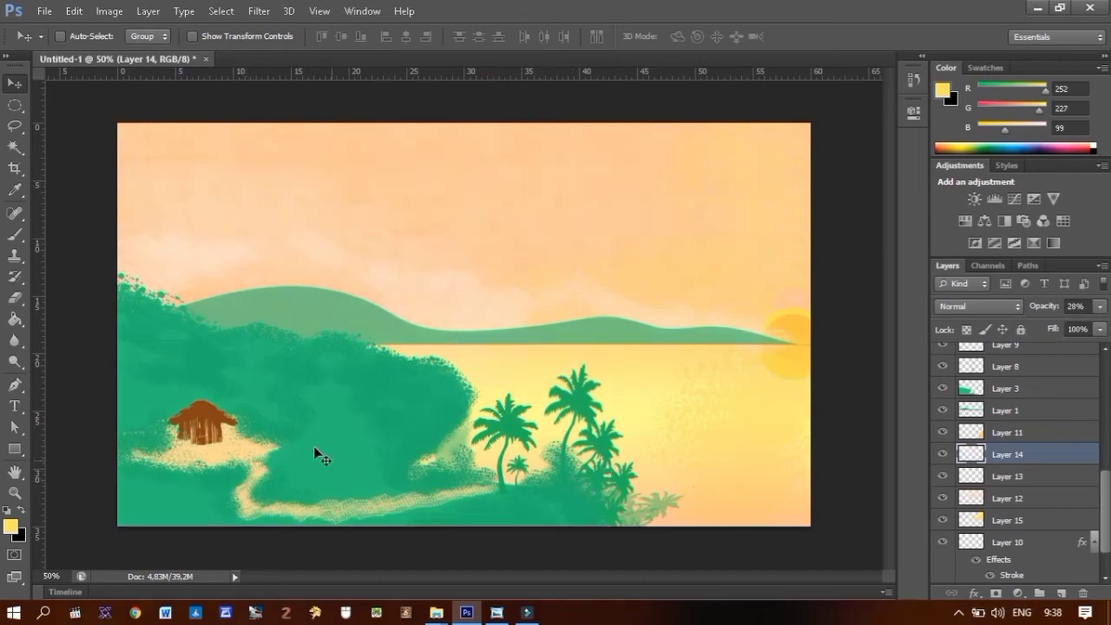
Step: Duplicate the hut layer, Layer 6, with Ctrl+J
{"action": "left_click", "coordinate": [15, 235]}
{"action": "left_click", "coordinate": [69, 36]}
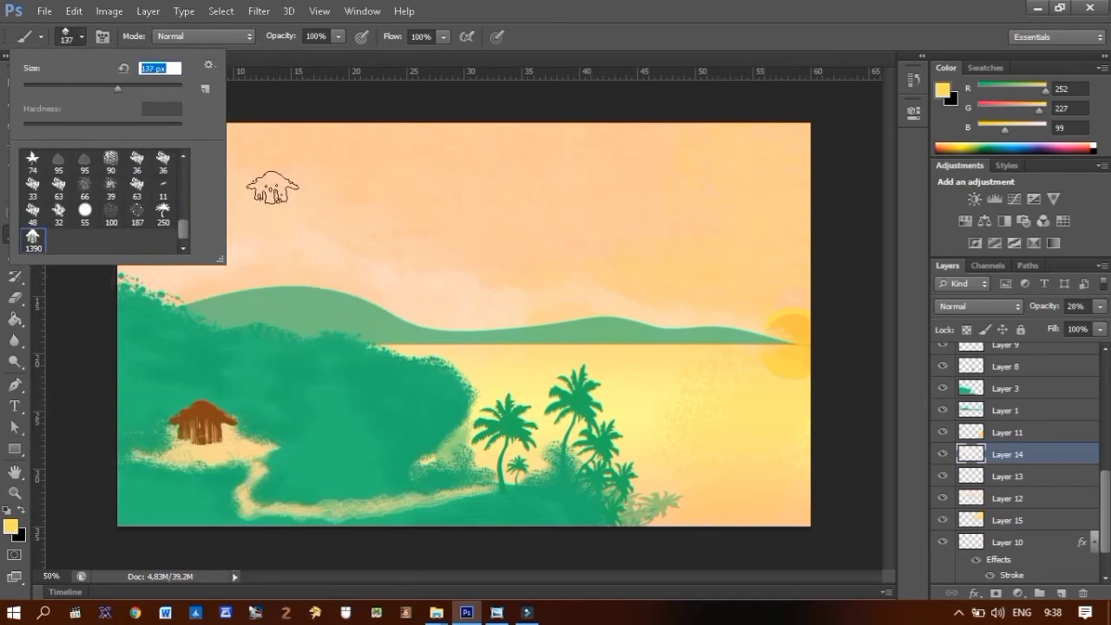
{"action": "left_click", "coordinate": [4, 240]}
{"action": "key", "text": "v"}
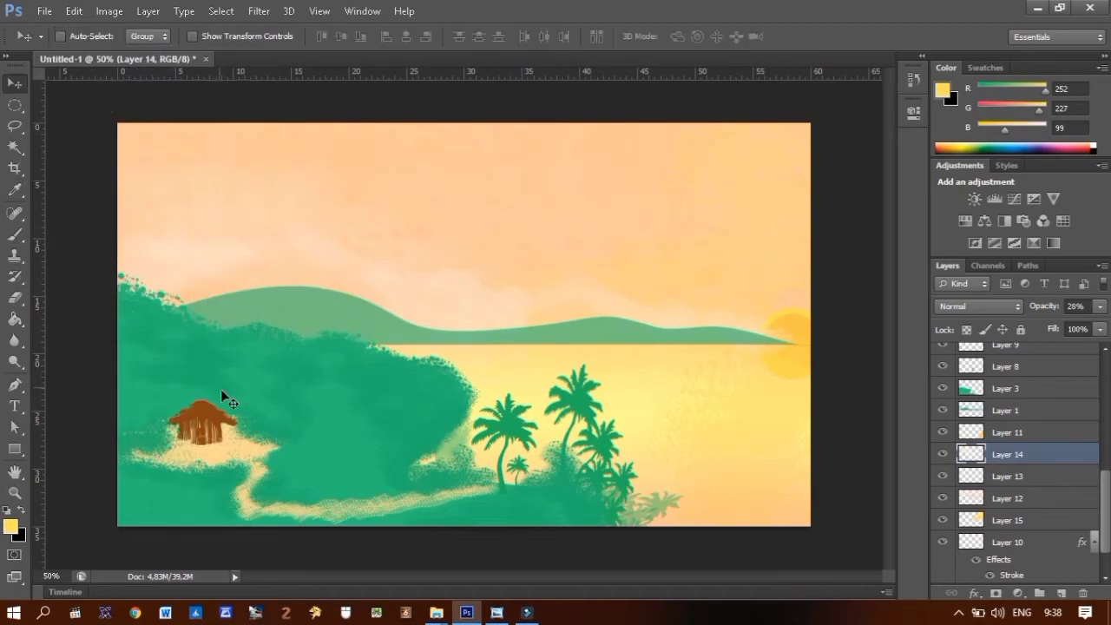
{"action": "left_click", "coordinate": [404, 449], "text": "ctrl"}
{"action": "key", "text": "ctrl+j"}
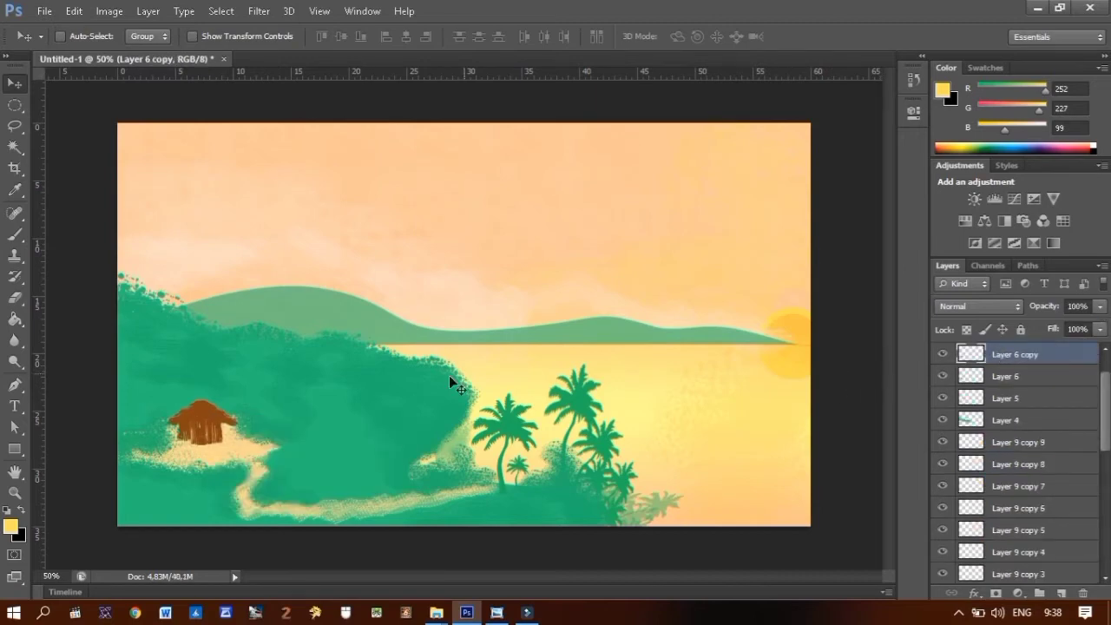
Step: Load the hut copy's outline as a selection and sample a foliage green
{"action": "left_click", "coordinate": [972, 360], "text": "ctrl"}
{"action": "left_click", "coordinate": [14, 529]}
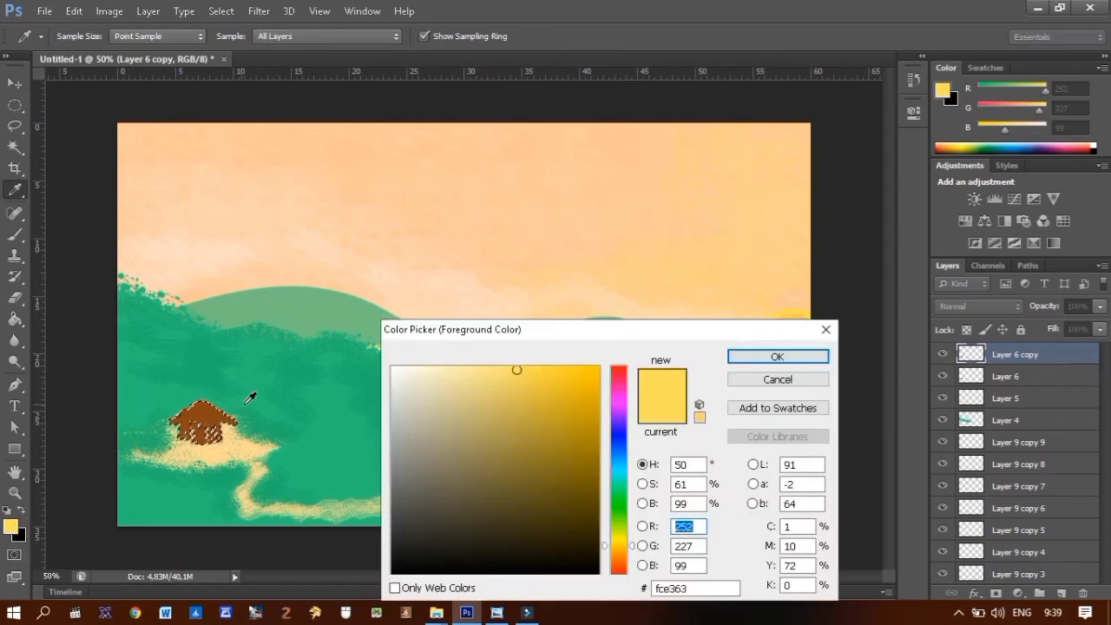
{"action": "left_click", "coordinate": [249, 399]}
{"action": "left_click", "coordinate": [217, 421]}
{"action": "left_click", "coordinate": [264, 423]}
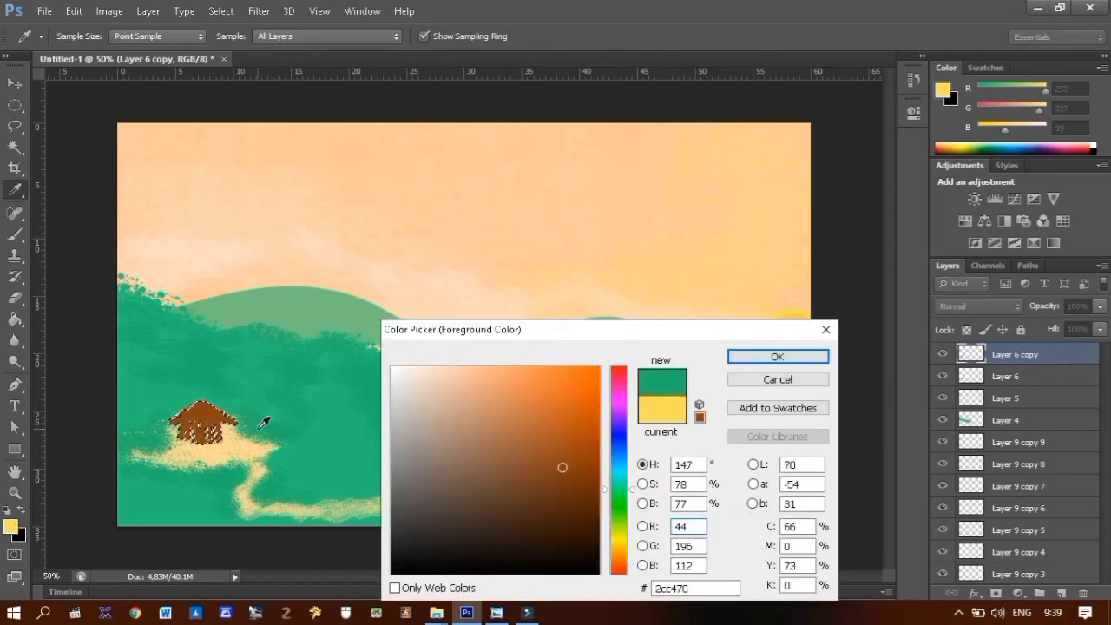
{"action": "left_click", "coordinate": [266, 420]}
{"action": "left_click", "coordinate": [256, 422]}
{"action": "key", "text": "Return"}
Step: Fill the hut selection with green and fade the tint to 25% opacity
{"action": "key", "text": "v"}
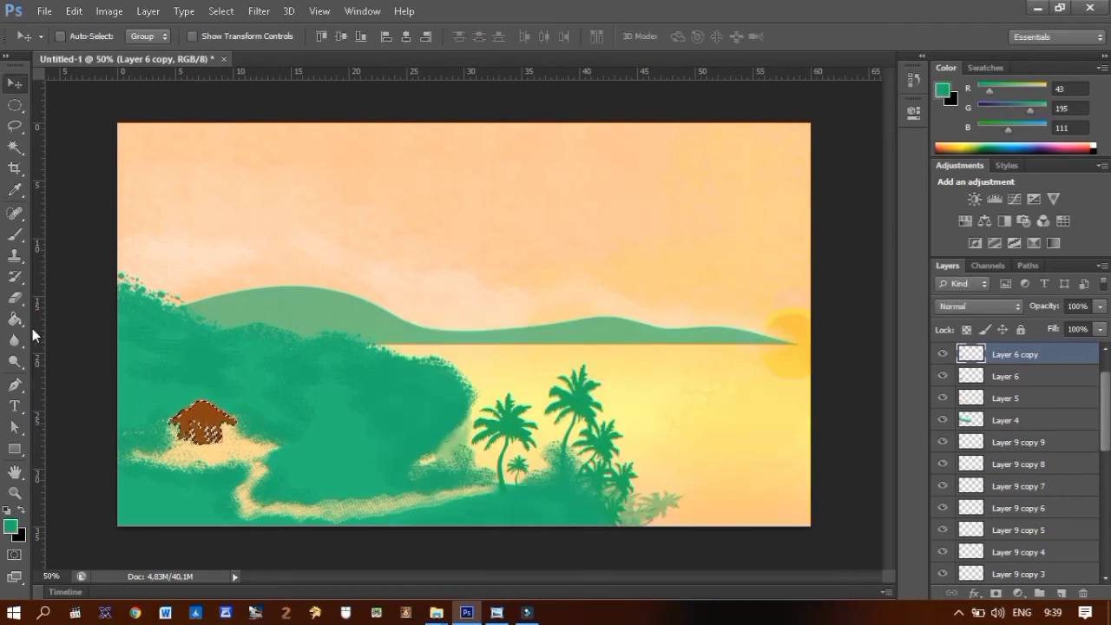
{"action": "left_click", "coordinate": [14, 319]}
{"action": "left_click", "coordinate": [199, 423]}
{"action": "left_click", "coordinate": [14, 105]}
{"action": "left_click", "coordinate": [1100, 305]}
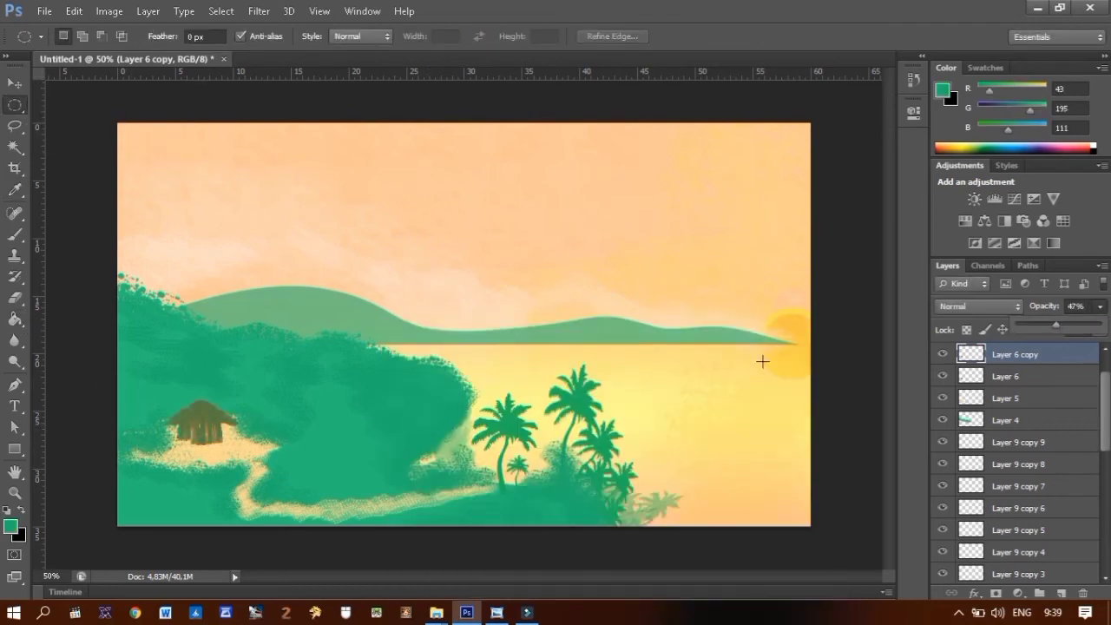
{"action": "left_click_drag", "start_coordinate": [1053, 327], "coordinate": [1038, 325]}
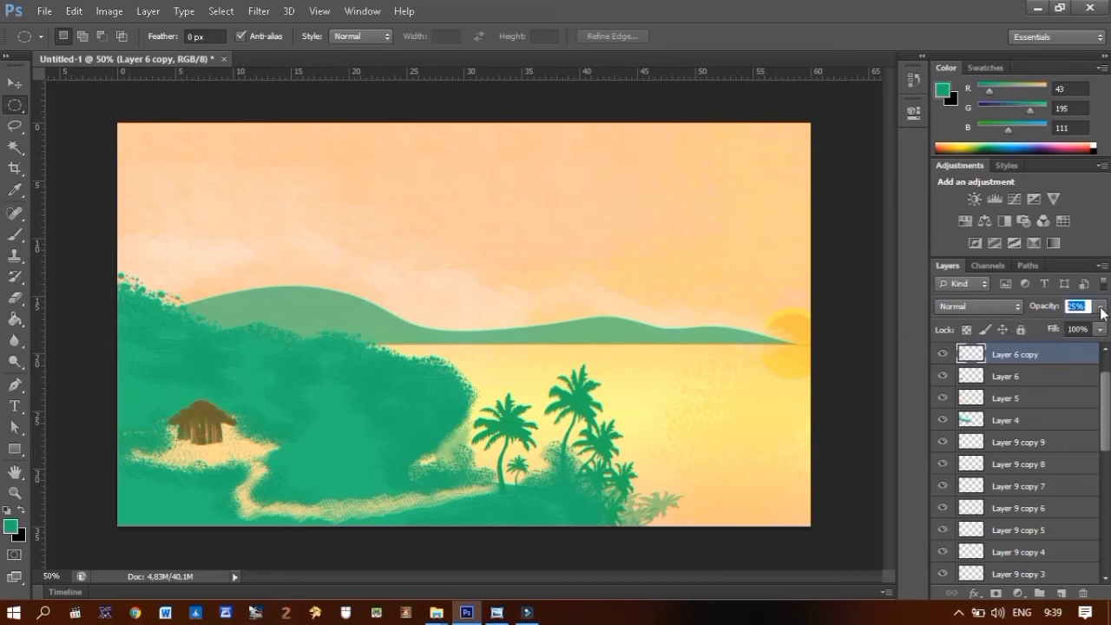
Step: Set the Eraser to 52 px for touch-ups on the hut tint
{"action": "left_click", "coordinate": [15, 298]}
{"action": "left_click", "coordinate": [81, 37]}
{"action": "left_click_drag", "start_coordinate": [74, 88], "coordinate": [64, 88]}
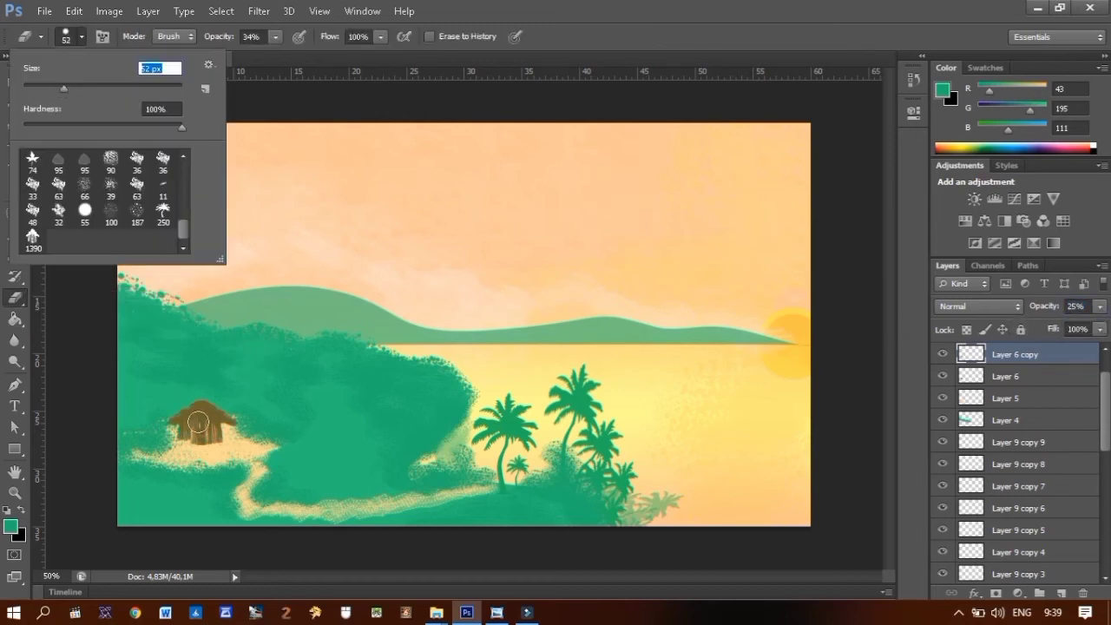
{"action": "key", "text": "Return"}
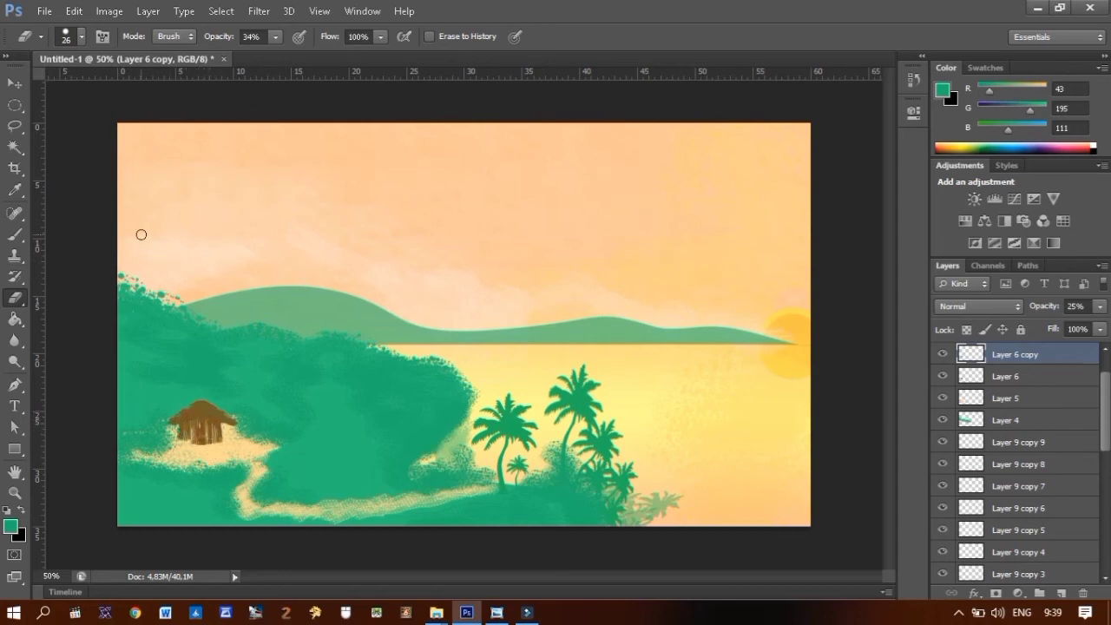
{"action": "key", "text": "v"}
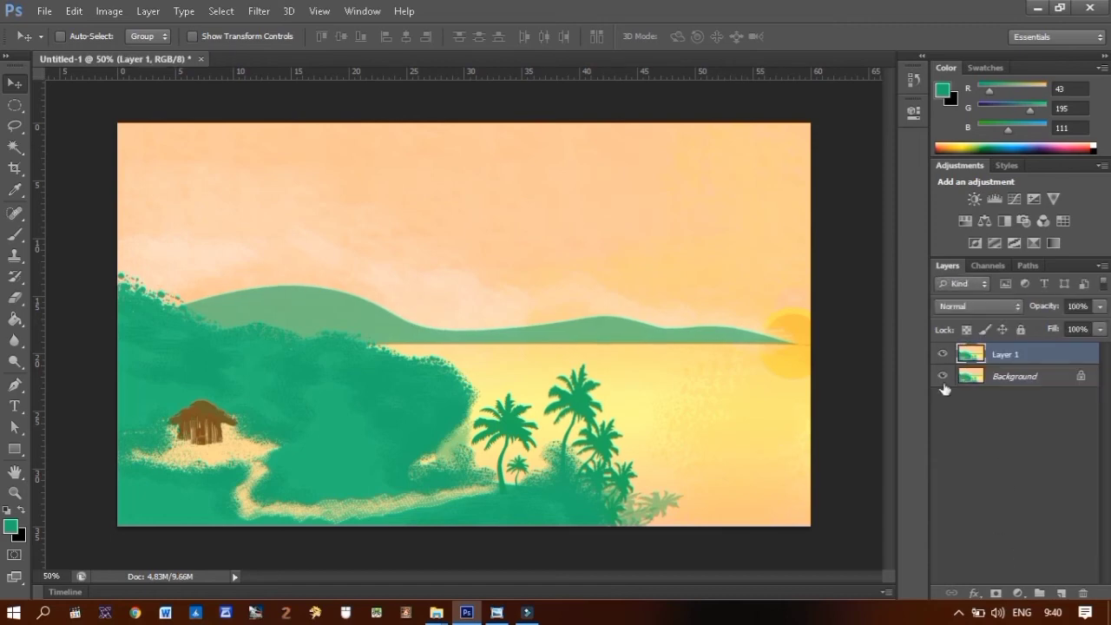
Step: Add a Curves adjustment lifting the midtones and white point to brighten the scene
{"action": "left_click", "coordinate": [1014, 198]}
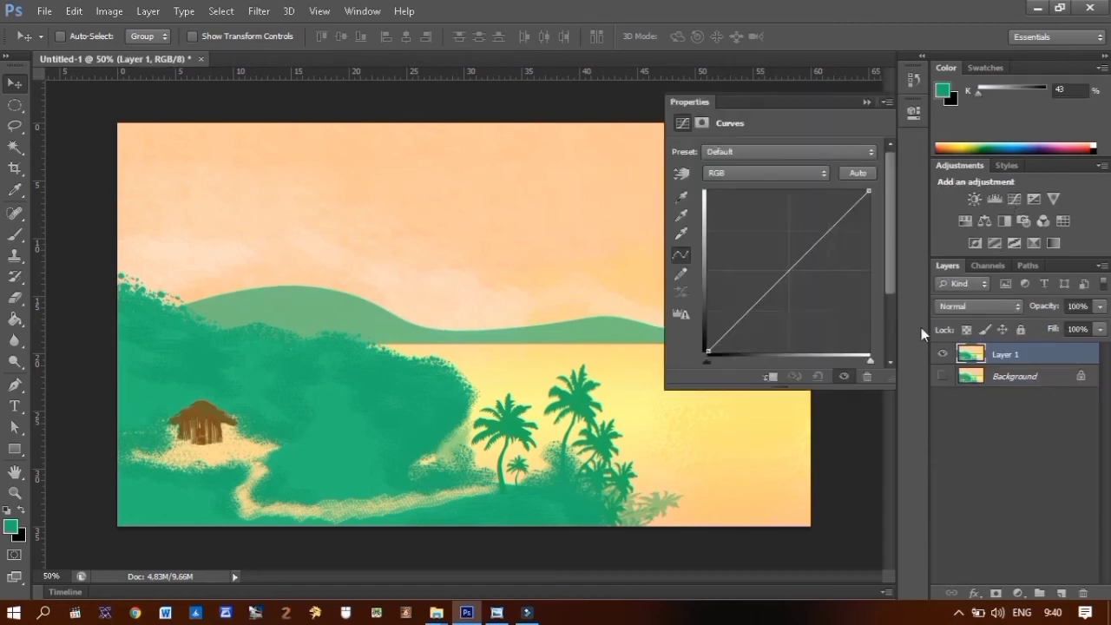
{"action": "left_click_drag", "start_coordinate": [705, 351], "coordinate": [723, 352]}
{"action": "mouse_move", "coordinate": [800, 266]}
{"action": "left_mouse_down"}
{"action": "mouse_move", "coordinate": [801, 251]}
{"action": "mouse_move", "coordinate": [804, 274]}
{"action": "left_mouse_up"}
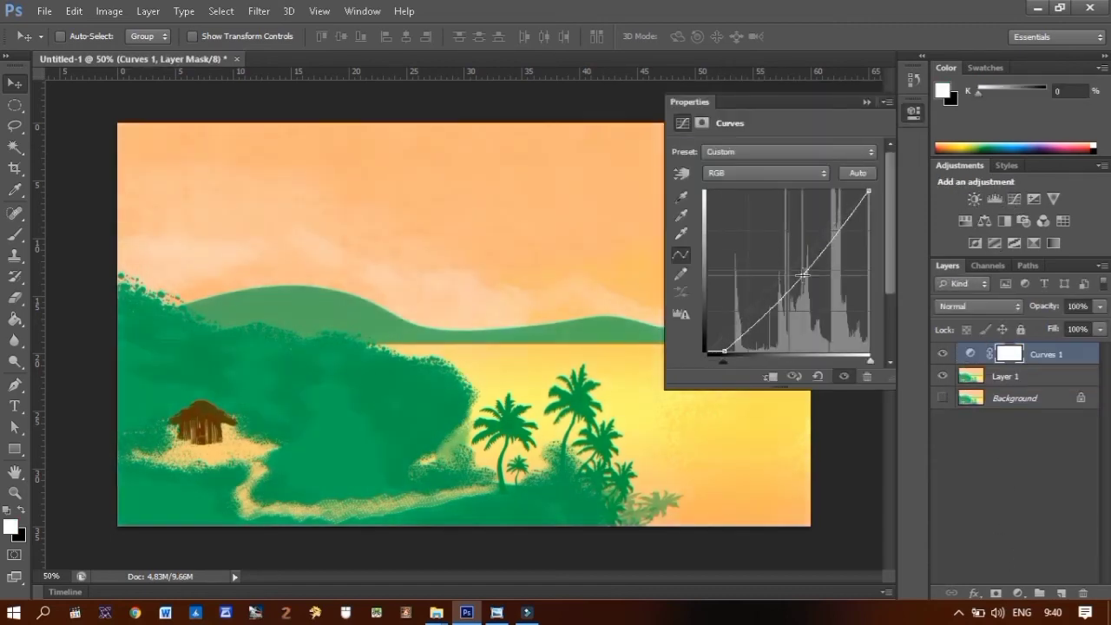
{"action": "mouse_move", "coordinate": [868, 190]}
{"action": "left_mouse_down"}
{"action": "mouse_move", "coordinate": [848, 206]}
{"action": "mouse_move", "coordinate": [864, 192]}
{"action": "left_mouse_up"}
{"action": "left_click", "coordinate": [866, 101]}
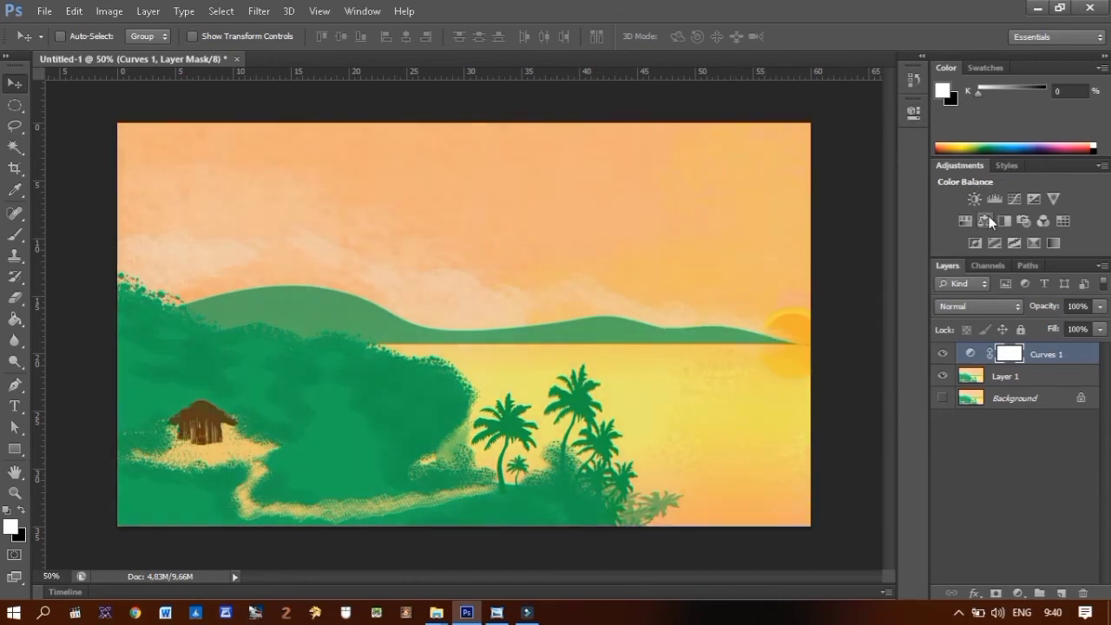
Step: Add a Color Balance adjustment shifting the midtones toward yellow
{"action": "left_click", "coordinate": [987, 221]}
{"action": "left_click_drag", "start_coordinate": [751, 247], "coordinate": [737, 247]}
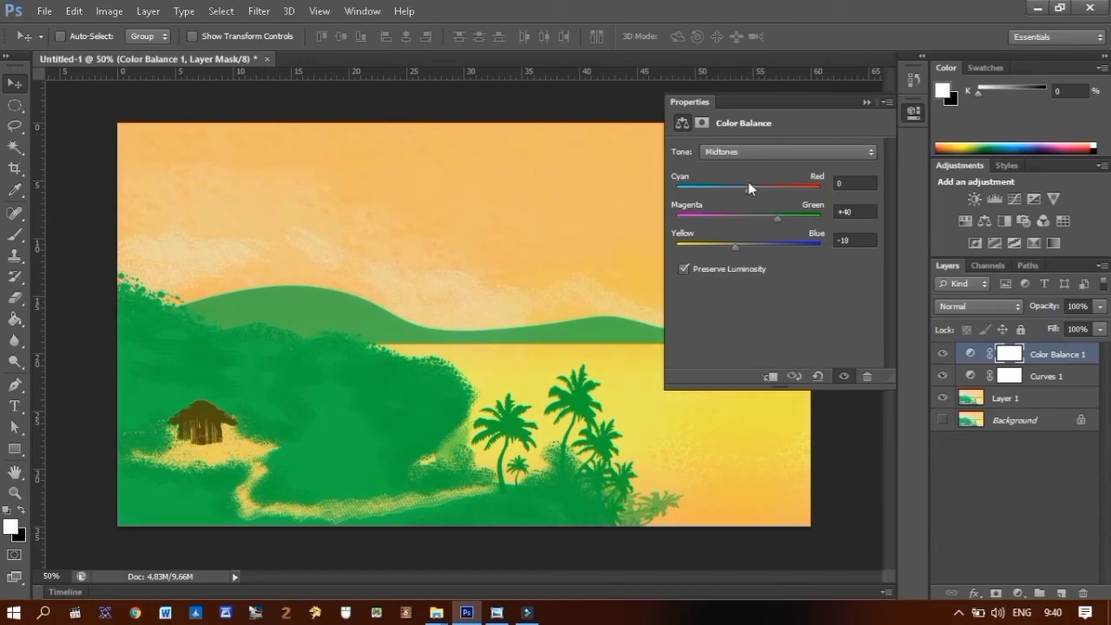
{"action": "mouse_move", "coordinate": [749, 187]}
{"action": "left_mouse_down"}
{"action": "mouse_move", "coordinate": [782, 188]}
{"action": "mouse_move", "coordinate": [750, 188]}
{"action": "left_mouse_up"}
{"action": "left_click_drag", "start_coordinate": [752, 251], "coordinate": [727, 245]}
{"action": "left_click", "coordinate": [935, 200]}
Step: Set the Color Balance layer's blend mode to Hue after previewing several modes
{"action": "left_click", "coordinate": [979, 305]}
{"action": "left_click", "coordinate": [984, 412]}
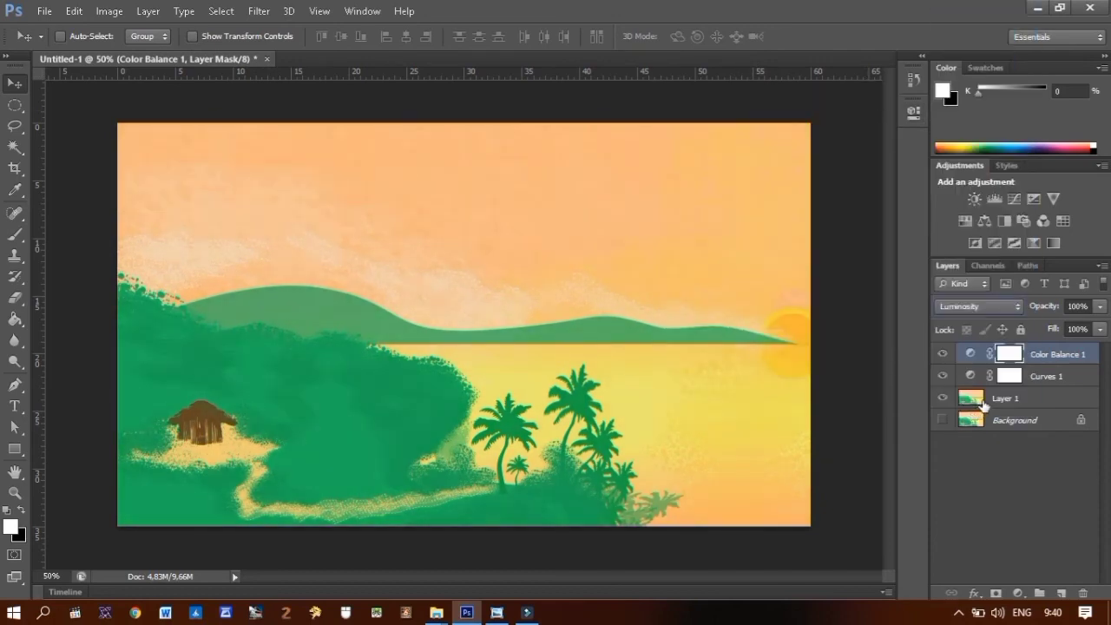
{"action": "key", "text": "Up"}
{"action": "key", "text": "Up"}
{"action": "key", "text": "Up"}
{"action": "key", "text": "Up"}
{"action": "key", "text": "Up"}
{"action": "key", "text": "Up"}
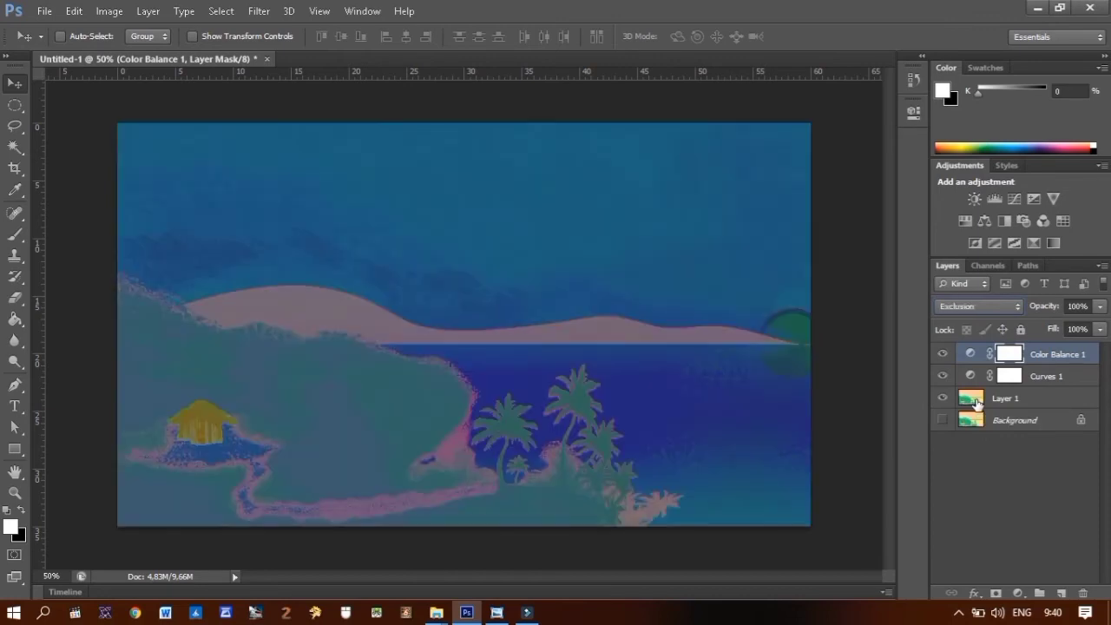
{"action": "key", "text": "Down"}
{"action": "key", "text": "Down"}
{"action": "key", "text": "Down"}
{"action": "key", "text": "Down"}
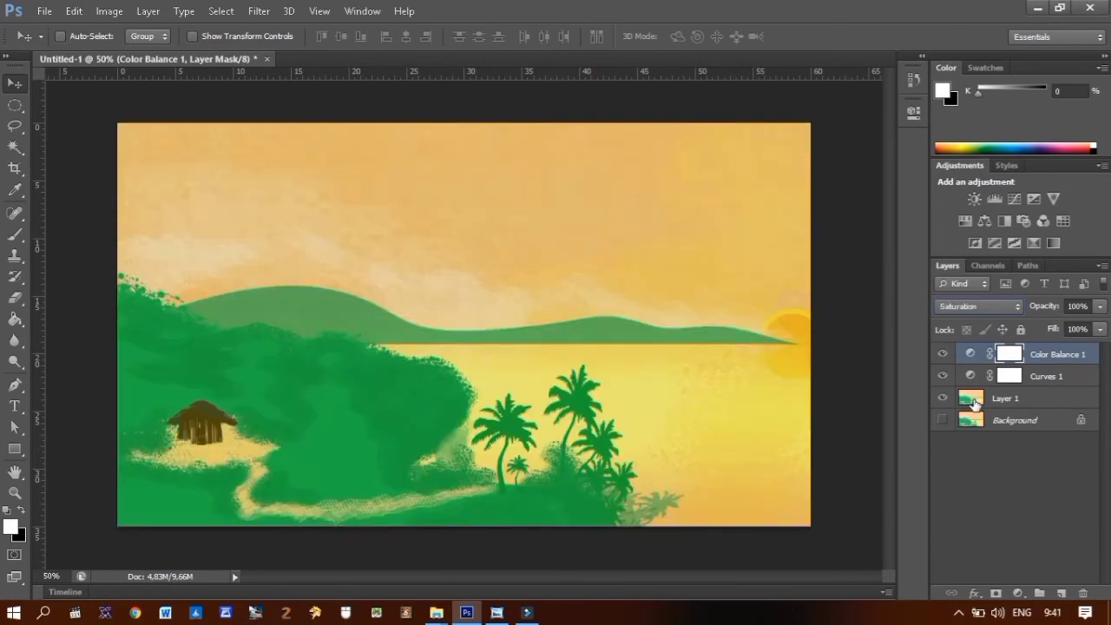
{"action": "key", "text": "Up"}
{"action": "key", "text": "Up"}
{"action": "key", "text": "Down"}
{"action": "left_click", "coordinate": [1019, 593]}
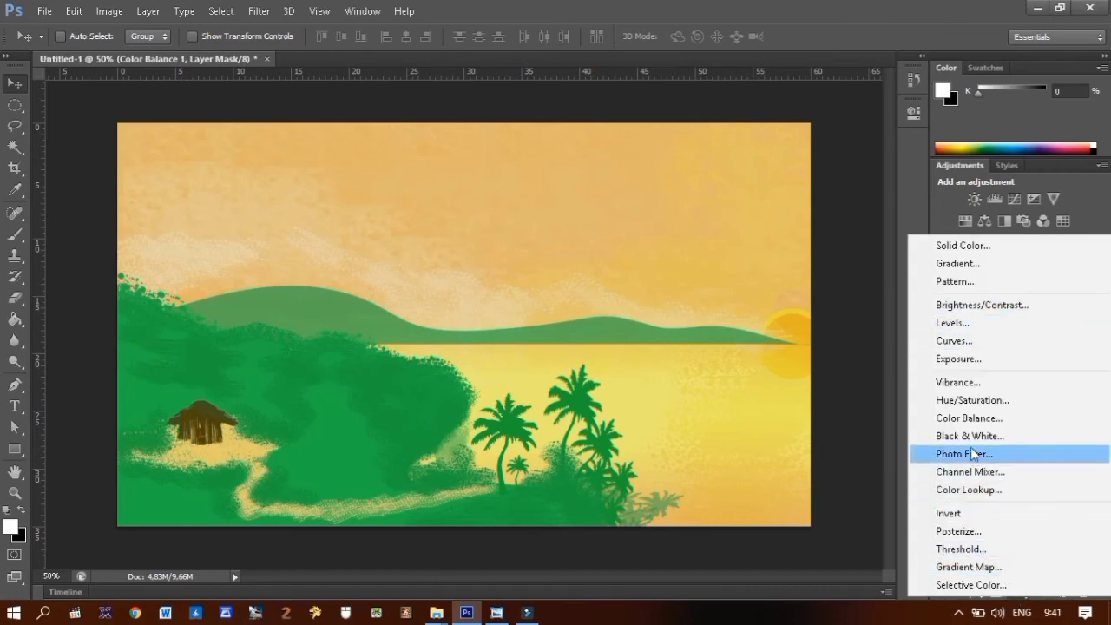
Step: Add a Hue/Saturation adjustment lowering saturation, then merge the adjustments with Ctrl+Shift+E
{"action": "left_click", "coordinate": [972, 400]}
{"action": "mouse_move", "coordinate": [778, 245]}
{"action": "left_mouse_down"}
{"action": "mouse_move", "coordinate": [737, 248]}
{"action": "mouse_move", "coordinate": [797, 214]}
{"action": "mouse_move", "coordinate": [787, 213]}
{"action": "left_mouse_up"}
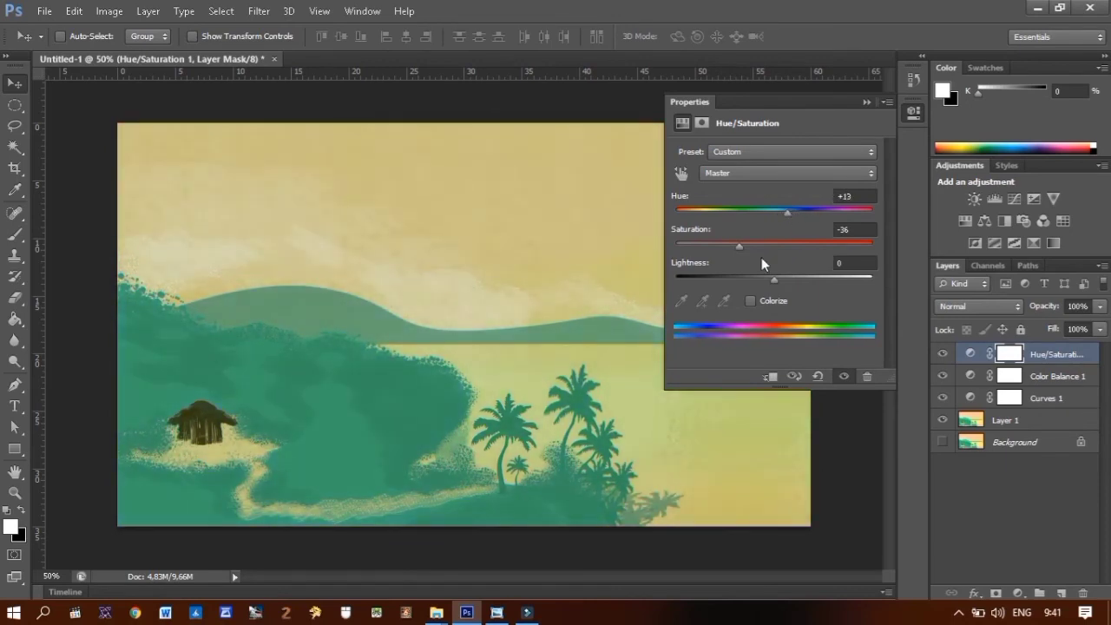
{"action": "mouse_move", "coordinate": [774, 278]}
{"action": "left_mouse_down"}
{"action": "mouse_move", "coordinate": [783, 276]}
{"action": "mouse_move", "coordinate": [765, 277]}
{"action": "mouse_move", "coordinate": [765, 245]}
{"action": "mouse_move", "coordinate": [819, 216]}
{"action": "mouse_move", "coordinate": [843, 218]}
{"action": "mouse_move", "coordinate": [762, 216]}
{"action": "left_mouse_up"}
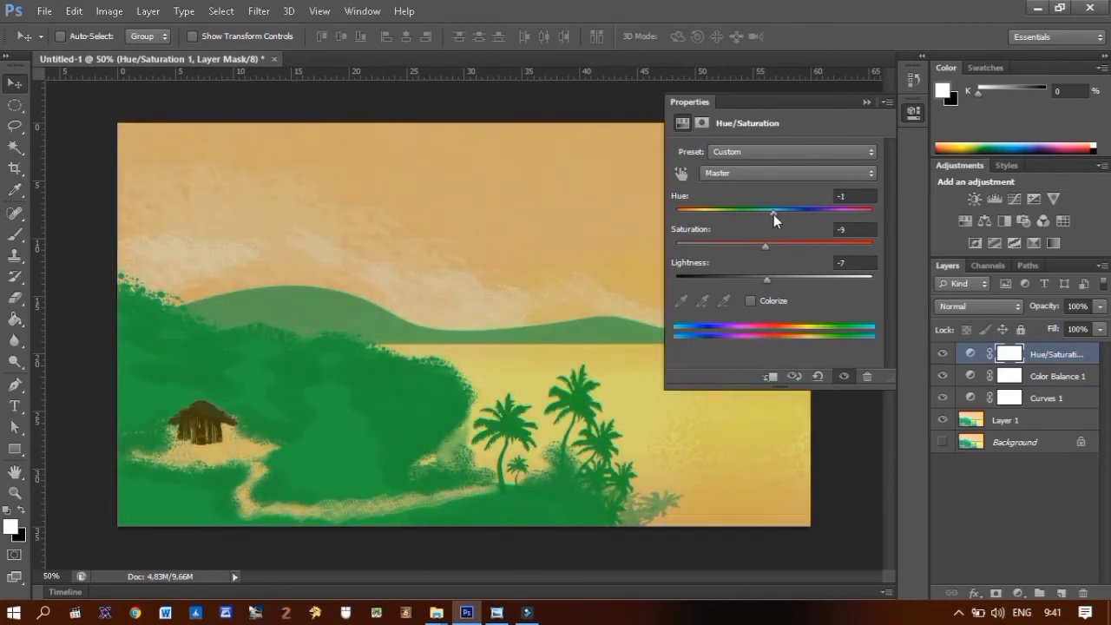
{"action": "left_click_drag", "start_coordinate": [773, 215], "coordinate": [777, 213]}
{"action": "mouse_move", "coordinate": [764, 250]}
{"action": "left_mouse_down"}
{"action": "mouse_move", "coordinate": [770, 241]}
{"action": "mouse_move", "coordinate": [740, 244]}
{"action": "left_mouse_up"}
{"action": "left_click", "coordinate": [914, 111]}
{"action": "left_click", "coordinate": [943, 376]}
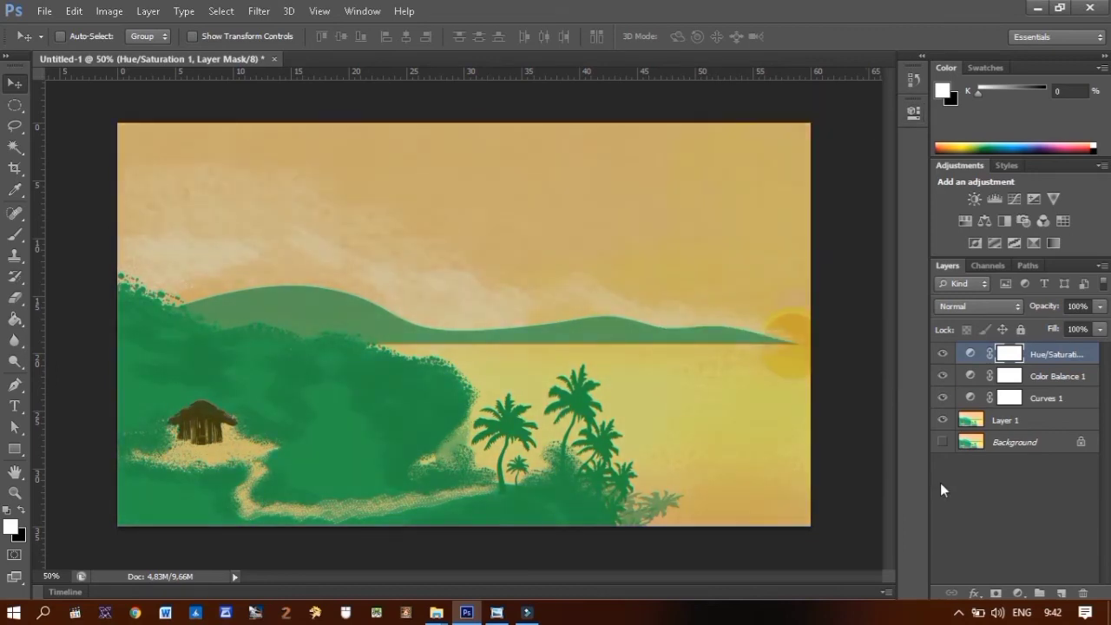
{"action": "key", "text": "ctrl+shift+e"}
Step: Add a Color Balance of Red +56, Green +43, Yellow -26 and merge it down
{"action": "left_click", "coordinate": [1018, 594]}
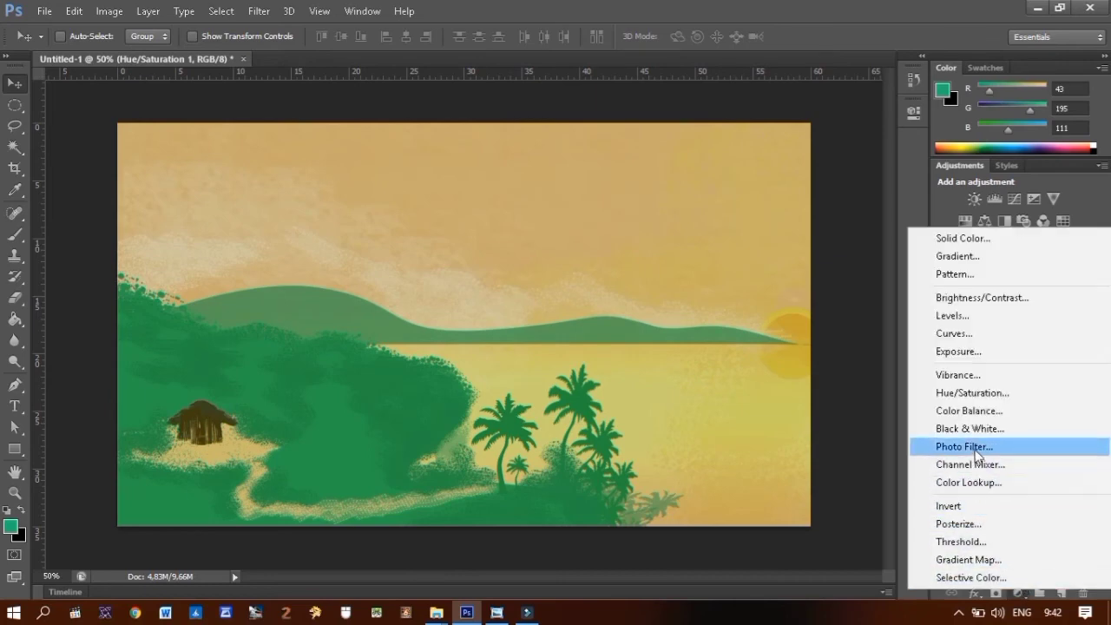
{"action": "left_click", "coordinate": [933, 187]}
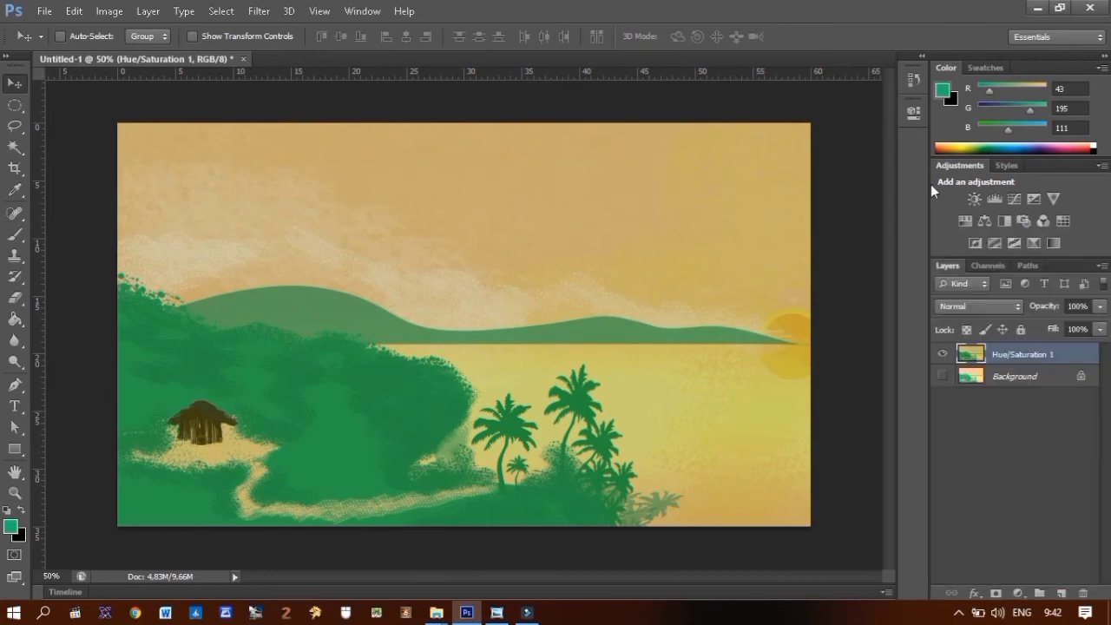
{"action": "left_click", "coordinate": [986, 221]}
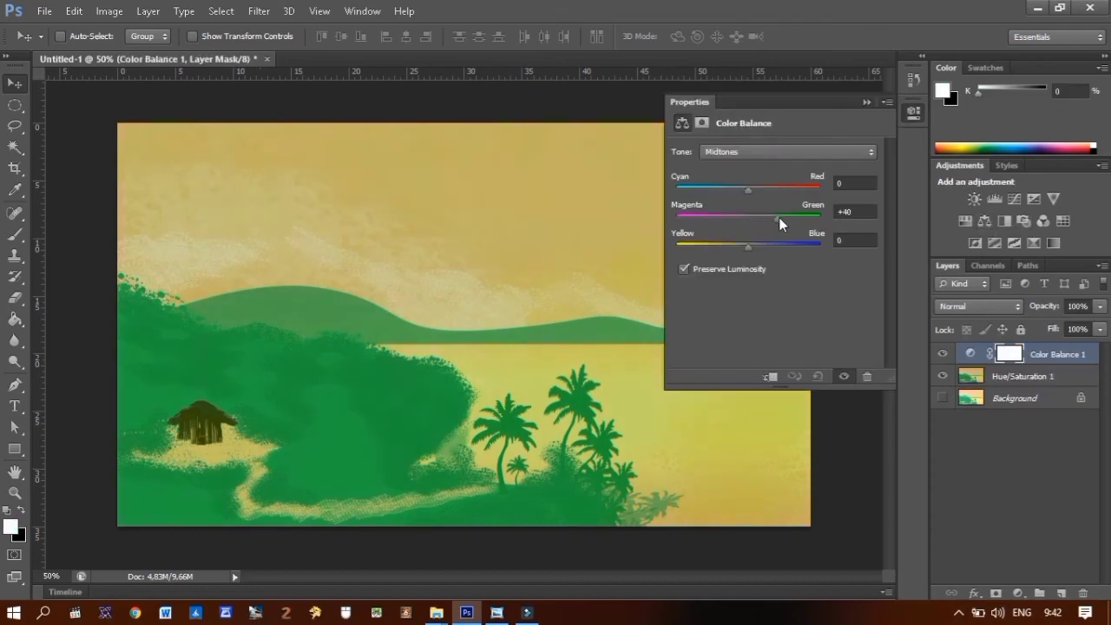
{"action": "left_click_drag", "start_coordinate": [779, 217], "coordinate": [732, 245]}
{"action": "left_click_drag", "start_coordinate": [748, 190], "coordinate": [796, 190]}
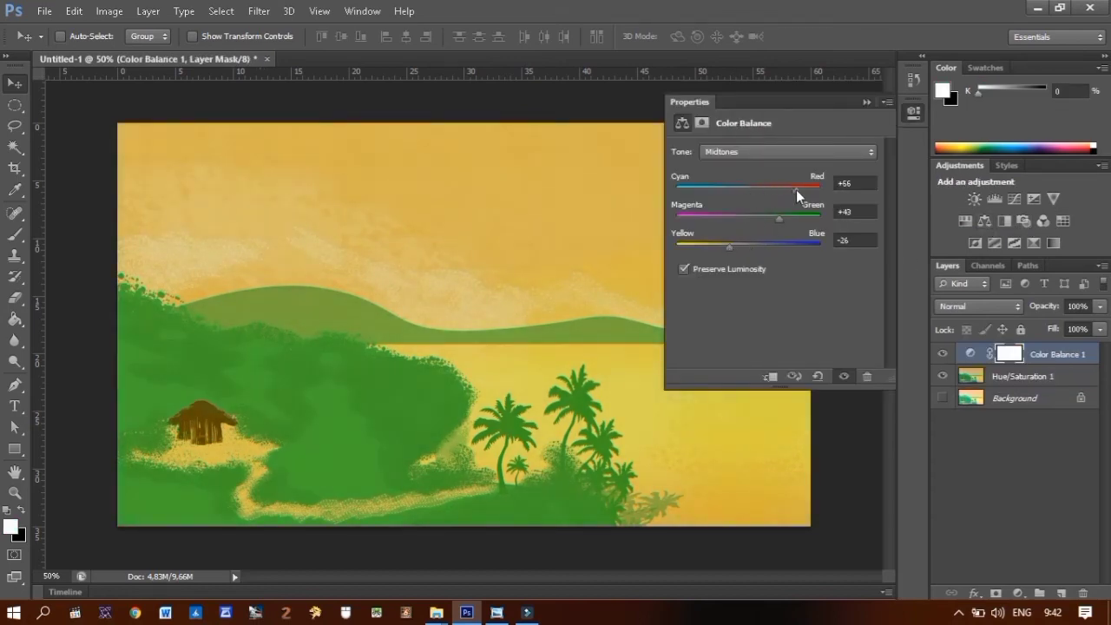
{"action": "left_click", "coordinate": [914, 112]}
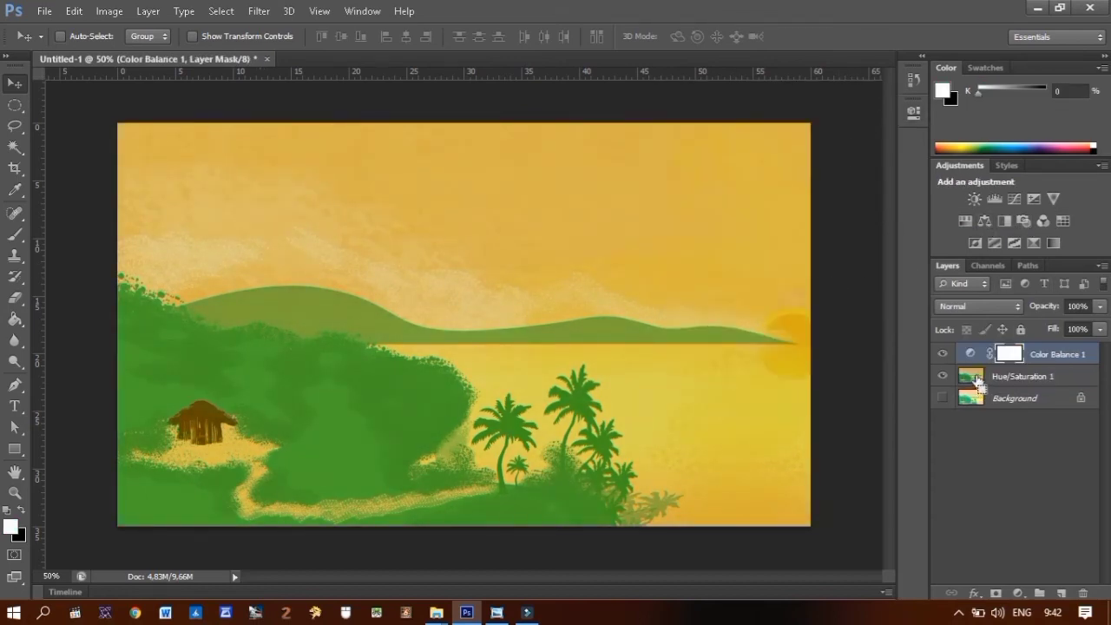
{"action": "key", "text": "ctrl+e"}
Step: Create a new layer and fill it with black
{"action": "left_click", "coordinate": [1039, 594]}
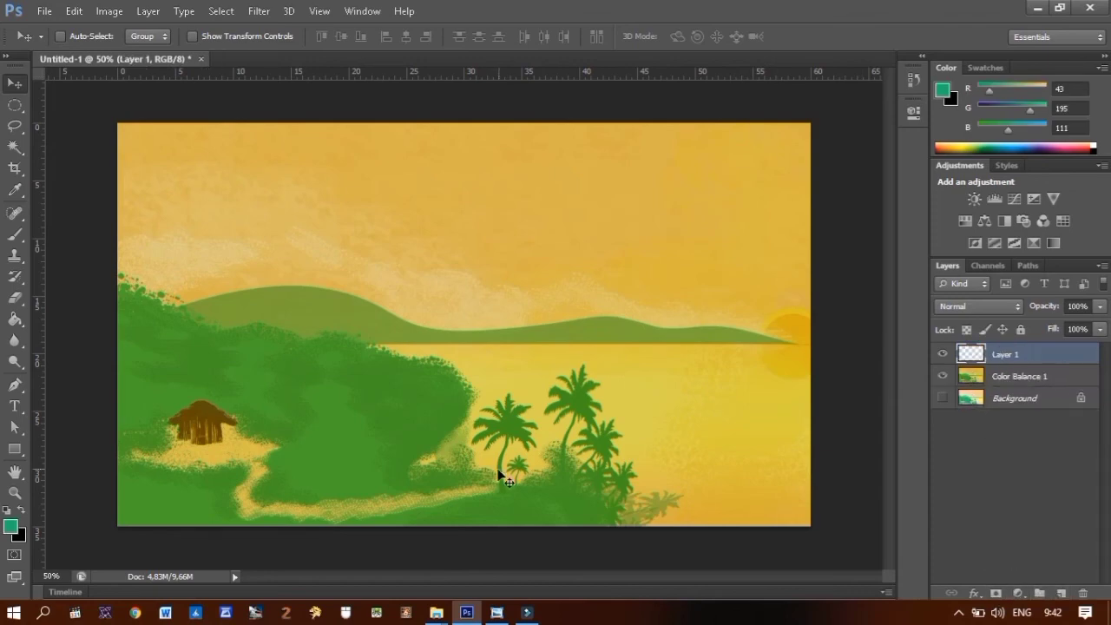
{"action": "left_click", "coordinate": [21, 511]}
{"action": "key", "text": "g"}
{"action": "left_click", "coordinate": [286, 287]}
Step: Erase the centre of the black with a 2680 px palm-frond brush
{"action": "key", "text": "e"}
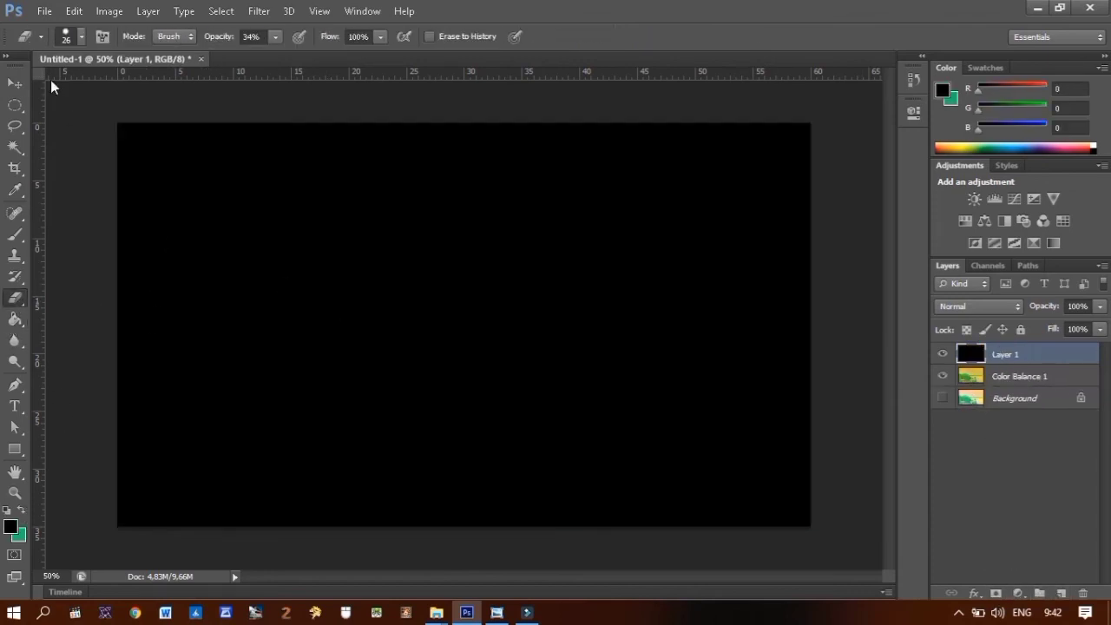
{"action": "left_click", "coordinate": [82, 36]}
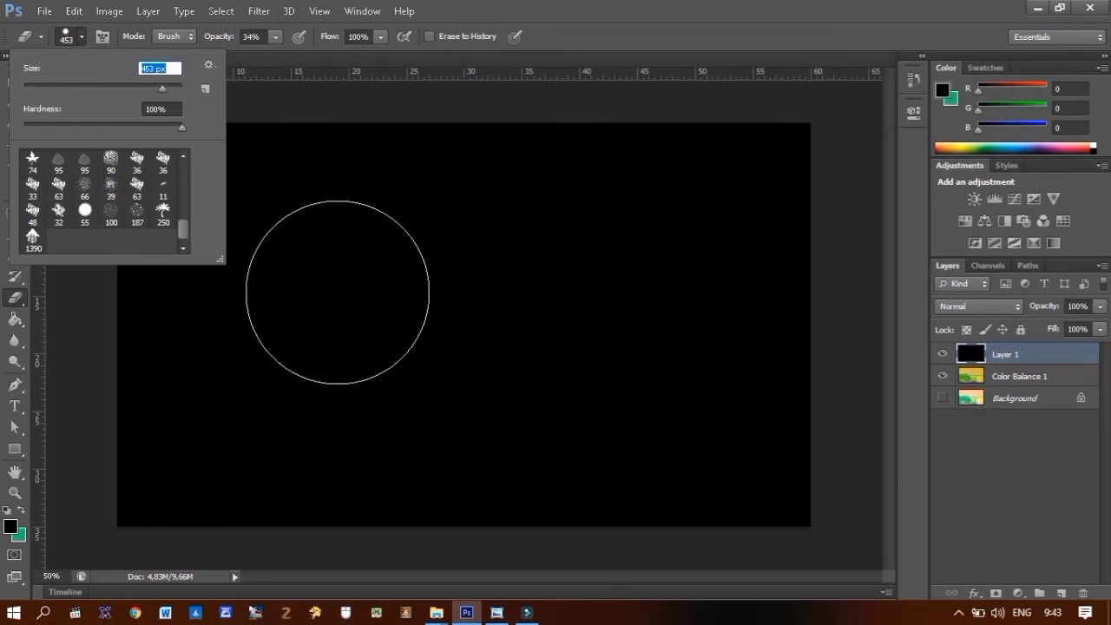
{"action": "left_click", "coordinate": [163, 209]}
{"action": "type", "text": "2680"}
{"action": "left_click", "coordinate": [373, 339]}
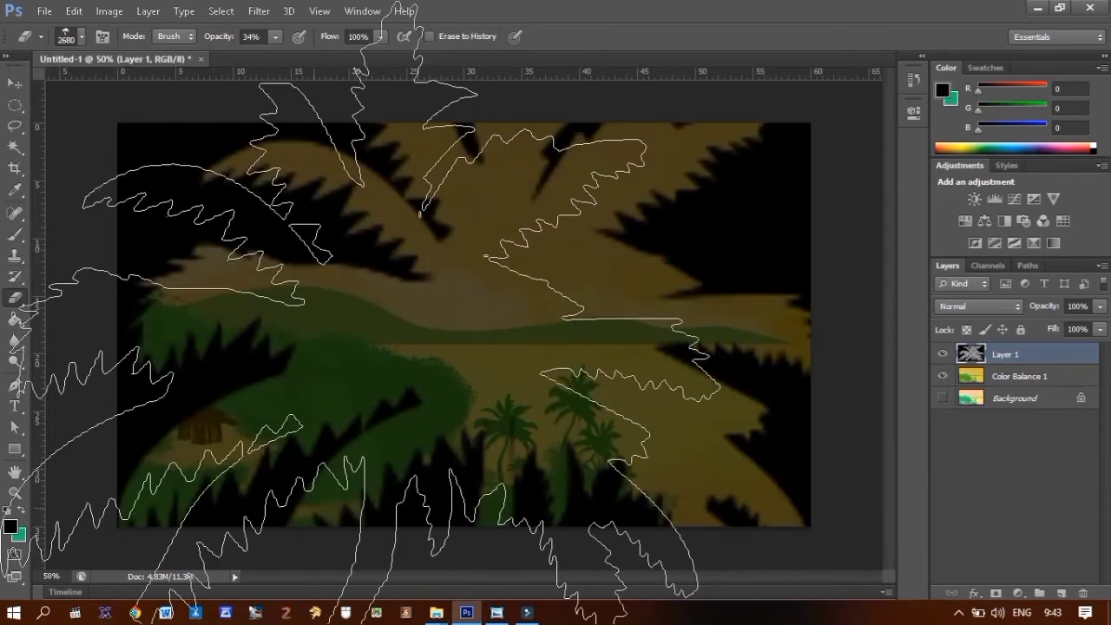
{"action": "left_click", "coordinate": [391, 338]}
{"action": "left_click", "coordinate": [435, 338]}
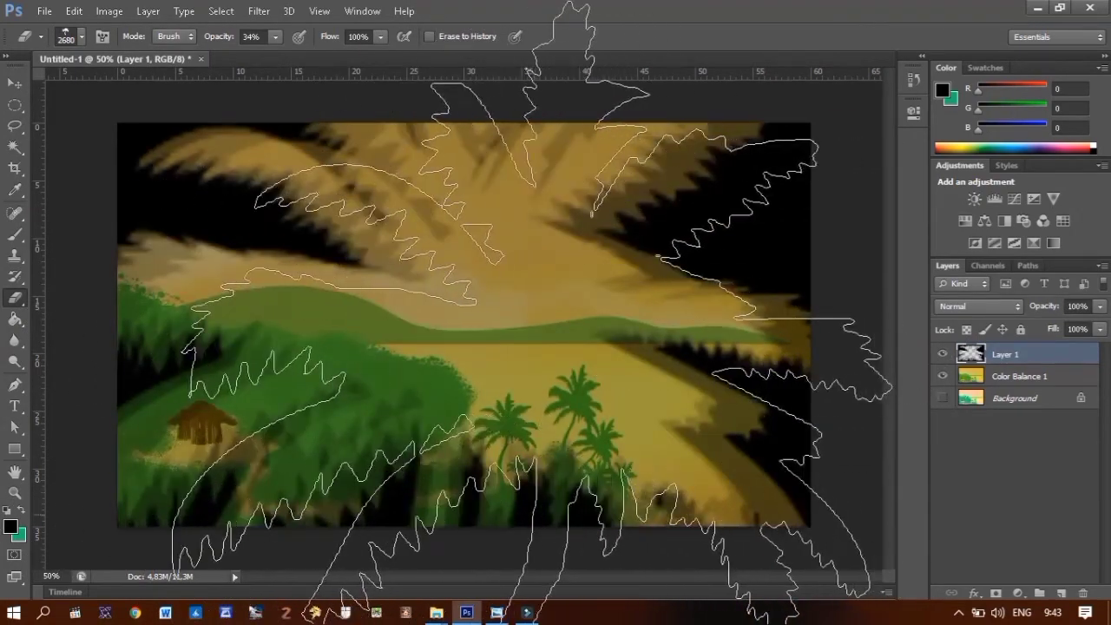
Step: Erase more black around the hut, the lower scene and the upper-left sky
{"action": "key", "text": "v"}
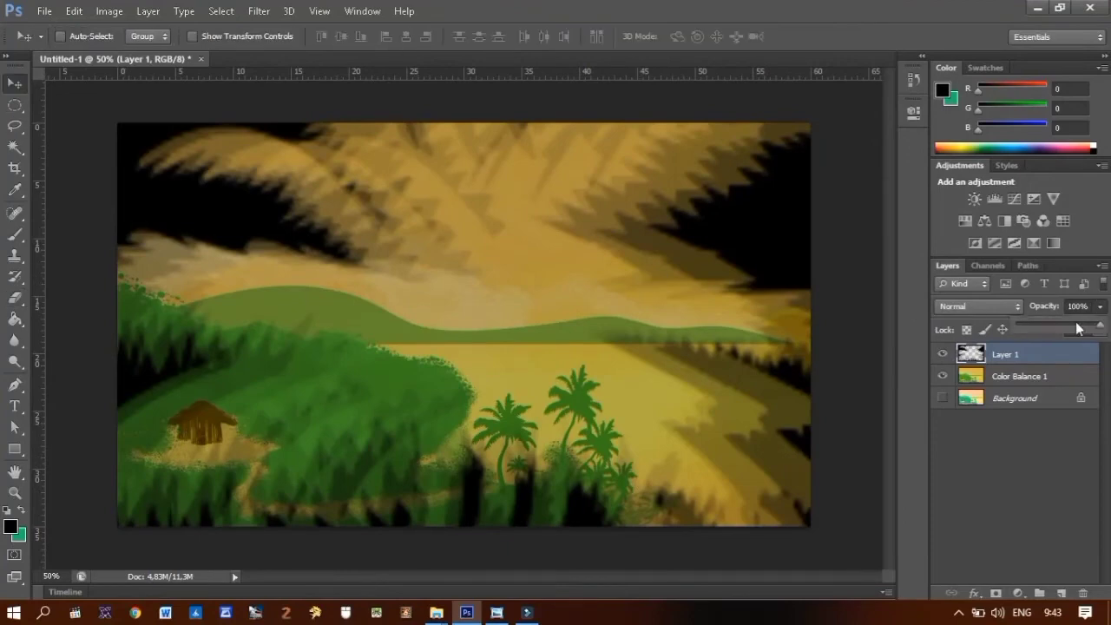
{"action": "left_click", "coordinate": [24, 297]}
{"action": "left_click", "coordinate": [69, 36]}
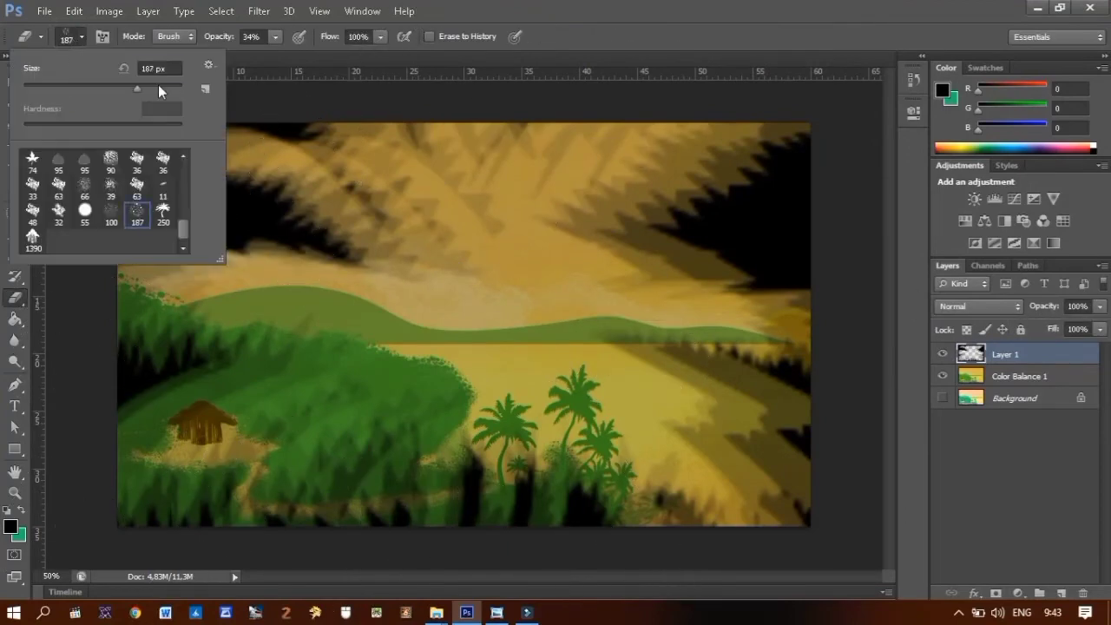
{"action": "left_click", "coordinate": [278, 438]}
{"action": "mouse_move", "coordinate": [313, 486]}
{"action": "left_mouse_down"}
{"action": "mouse_move", "coordinate": [573, 417]}
{"action": "mouse_move", "coordinate": [278, 469]}
{"action": "mouse_move", "coordinate": [252, 364]}
{"action": "mouse_move", "coordinate": [330, 235]}
{"action": "mouse_move", "coordinate": [391, 199]}
{"action": "mouse_move", "coordinate": [747, 252]}
{"action": "mouse_move", "coordinate": [721, 408]}
{"action": "mouse_move", "coordinate": [651, 486]}
{"action": "left_mouse_up"}
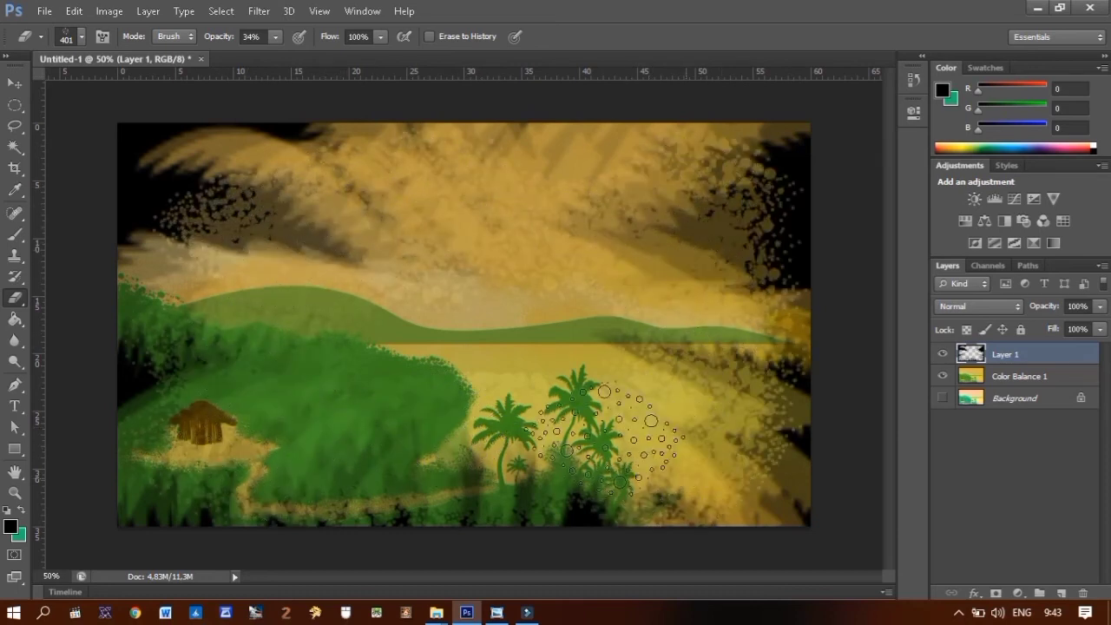
{"action": "mouse_move", "coordinate": [252, 243]}
{"action": "left_mouse_down"}
{"action": "mouse_move", "coordinate": [174, 286]}
{"action": "mouse_move", "coordinate": [313, 378]}
{"action": "left_mouse_up"}
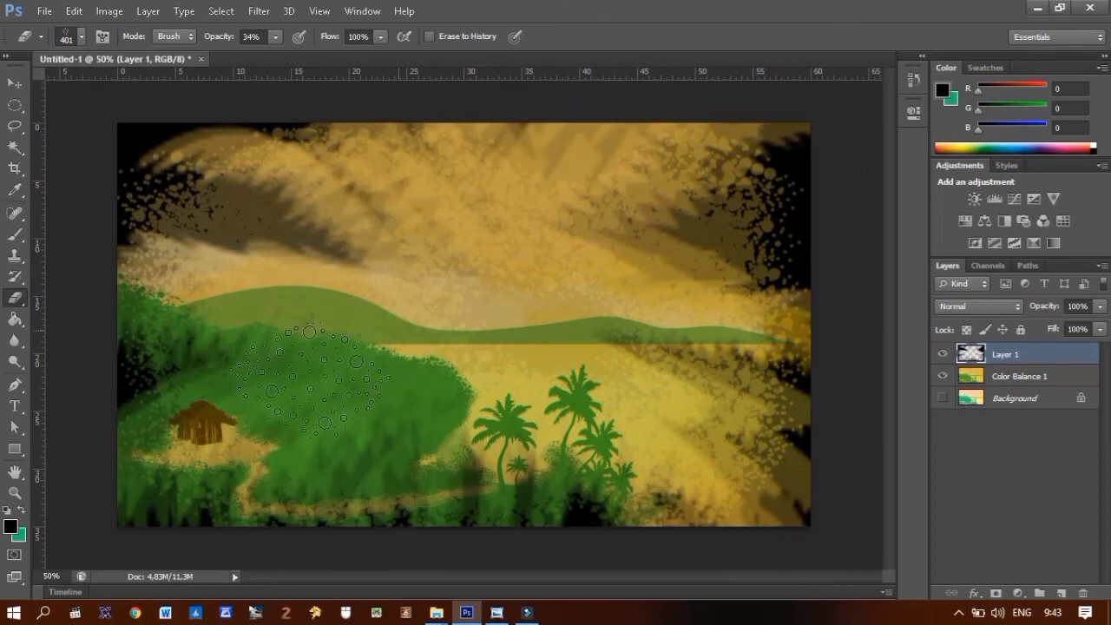
Step: Clean up dark streaks in the sky and right edge with a 246 px soft round eraser
{"action": "left_click", "coordinate": [80, 36]}
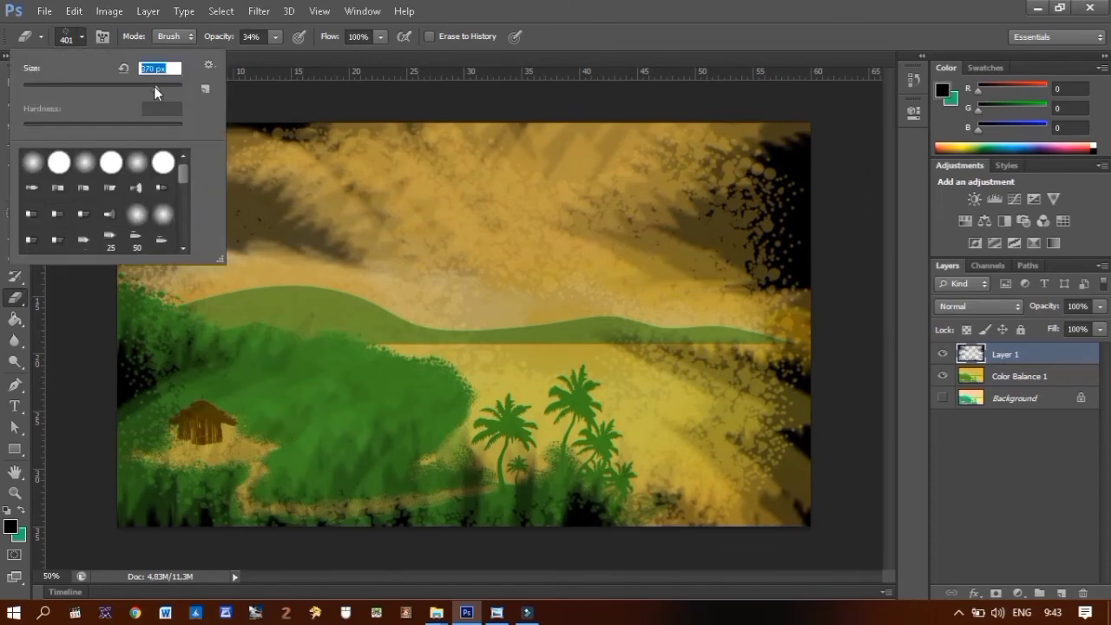
{"action": "left_click", "coordinate": [59, 162]}
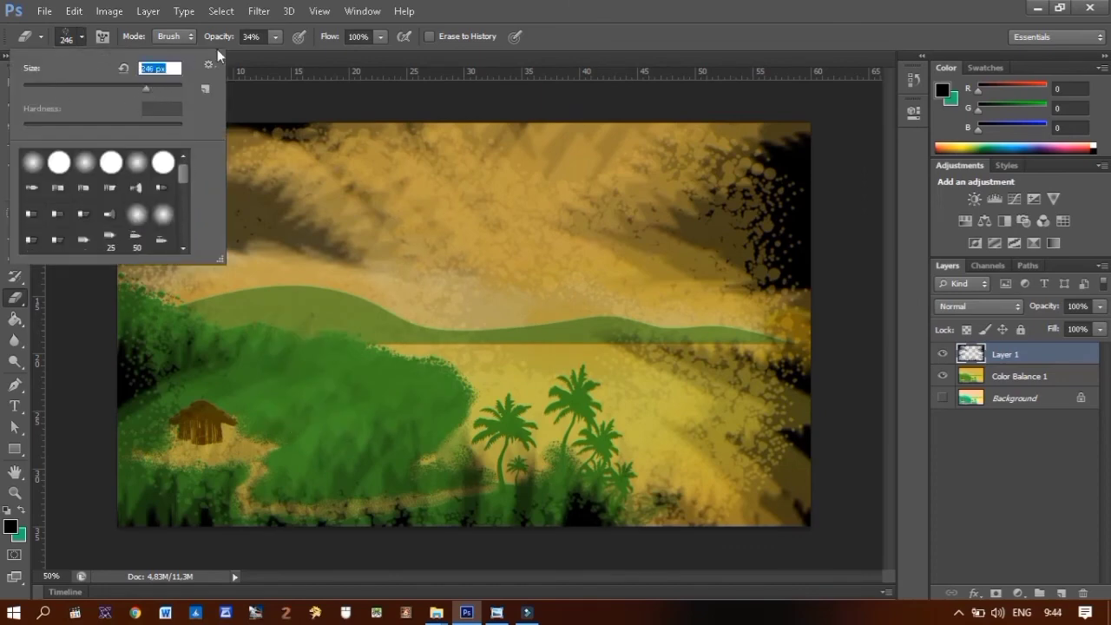
{"action": "left_click", "coordinate": [235, 427]}
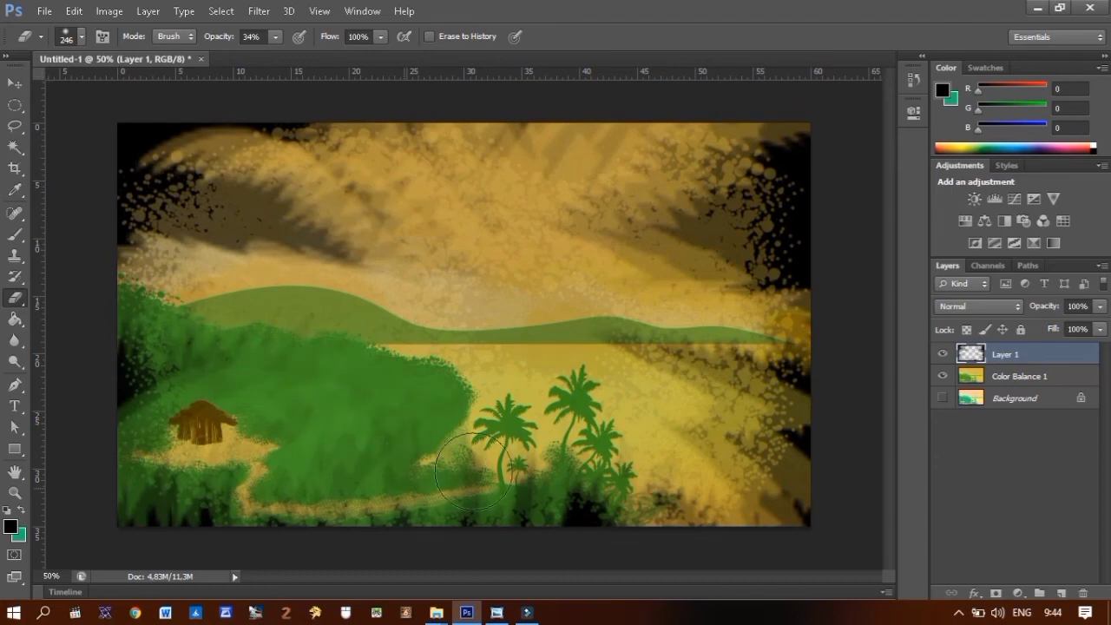
{"action": "mouse_move", "coordinate": [730, 434]}
{"action": "left_mouse_down"}
{"action": "mouse_move", "coordinate": [249, 217]}
{"action": "mouse_move", "coordinate": [268, 248]}
{"action": "mouse_move", "coordinate": [592, 341]}
{"action": "left_mouse_up"}
Step: Set the vignette layer to 60% opacity in Multiply blend mode
{"action": "left_click_drag", "start_coordinate": [1094, 329], "coordinate": [1066, 327]}
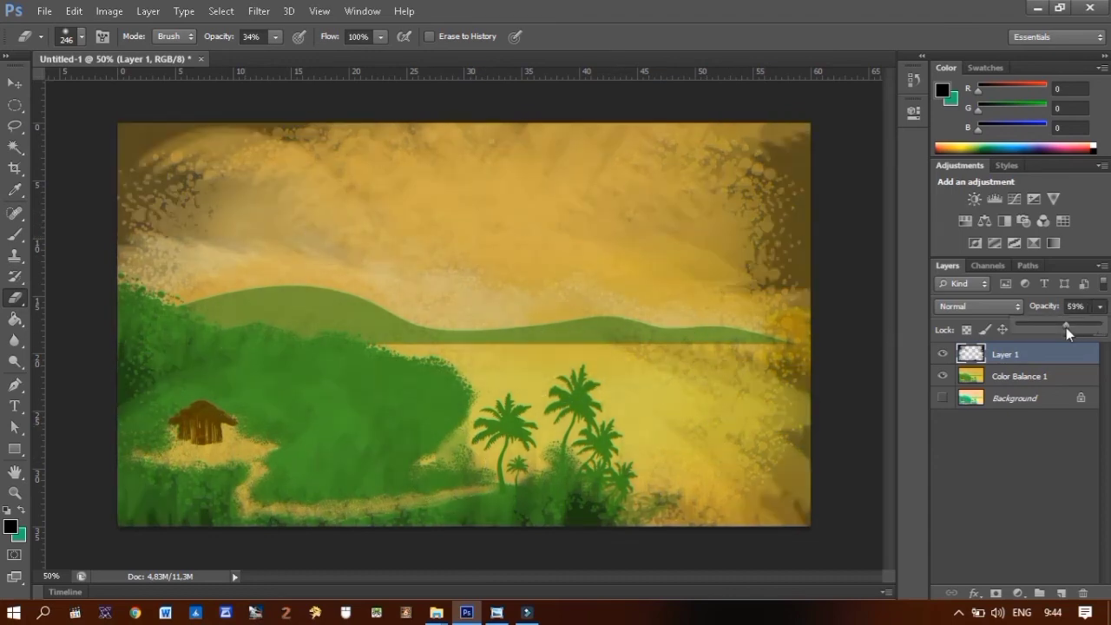
{"action": "left_click", "coordinate": [979, 306]}
{"action": "left_click", "coordinate": [984, 307]}
{"action": "key", "text": "Up"}
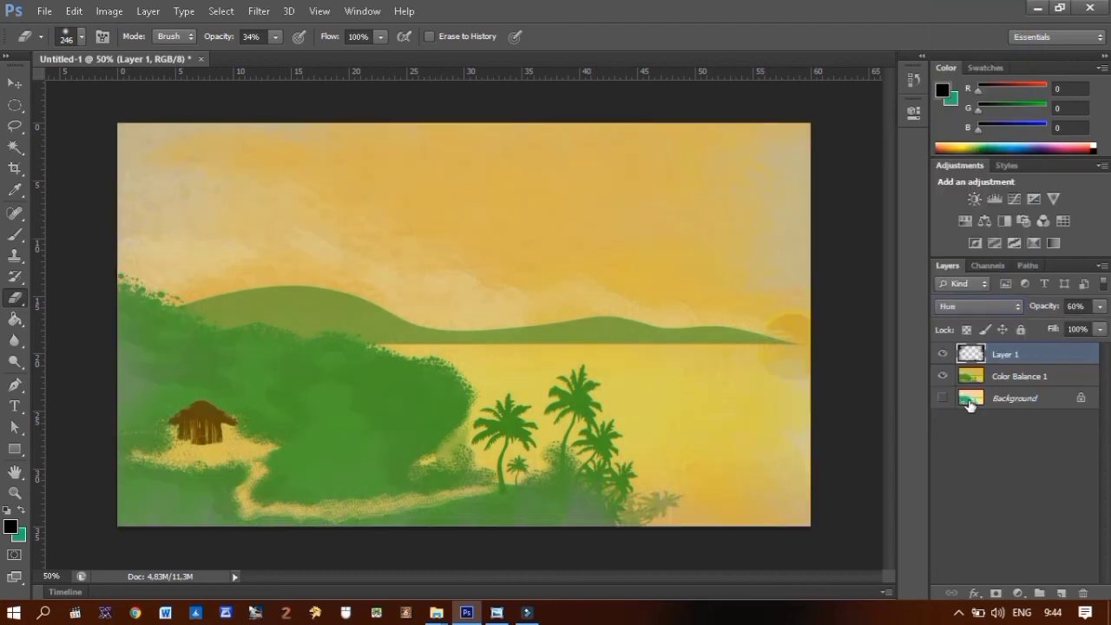
{"action": "key", "text": "Up"}
{"action": "key", "text": "Up"}
{"action": "key", "text": "Up"}
{"action": "key", "text": "Up"}
{"action": "key", "text": "Up"}
{"action": "key", "text": "Up"}
{"action": "key", "text": "Up"}
{"action": "key", "text": "Up"}
{"action": "key", "text": "Up"}
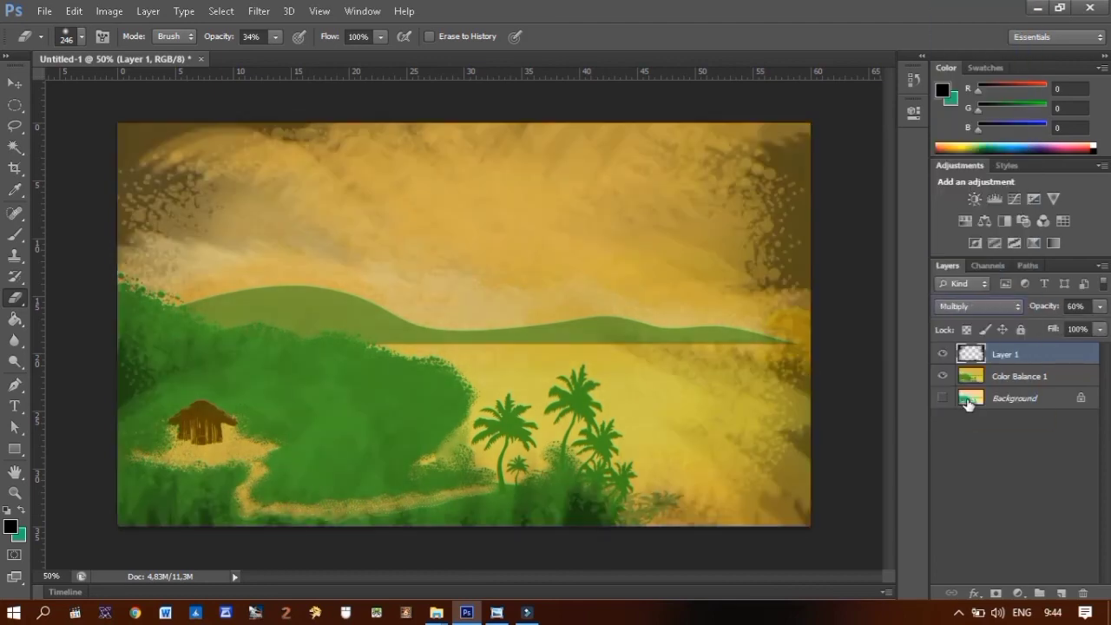
Step: Add a Levels adjustment with black input 35, midtones 1.30 and white input 220, then select Layer 1
{"action": "left_click", "coordinate": [994, 198]}
{"action": "left_click_drag", "start_coordinate": [697, 269], "coordinate": [720, 268]}
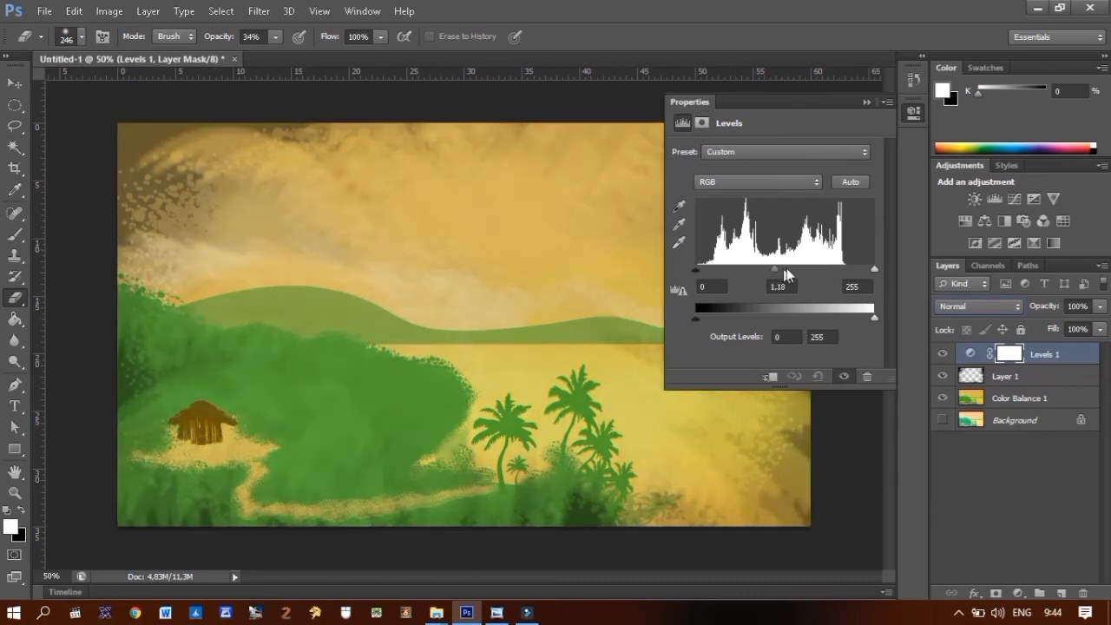
{"action": "left_click_drag", "start_coordinate": [797, 269], "coordinate": [759, 269]}
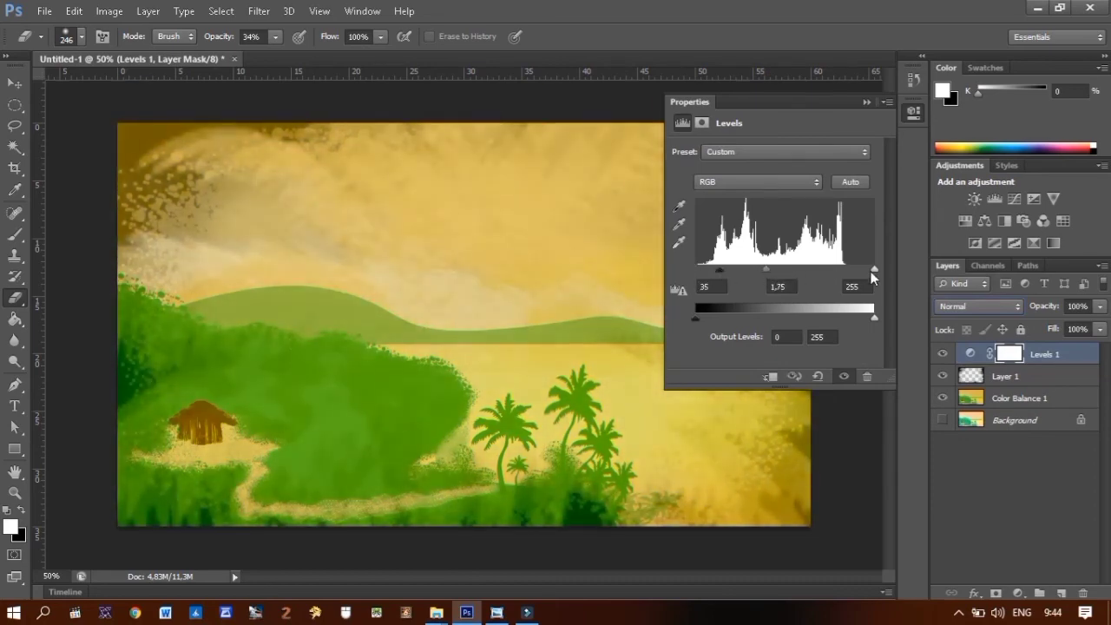
{"action": "left_click_drag", "start_coordinate": [875, 268], "coordinate": [850, 268]}
{"action": "left_click_drag", "start_coordinate": [759, 270], "coordinate": [773, 270]}
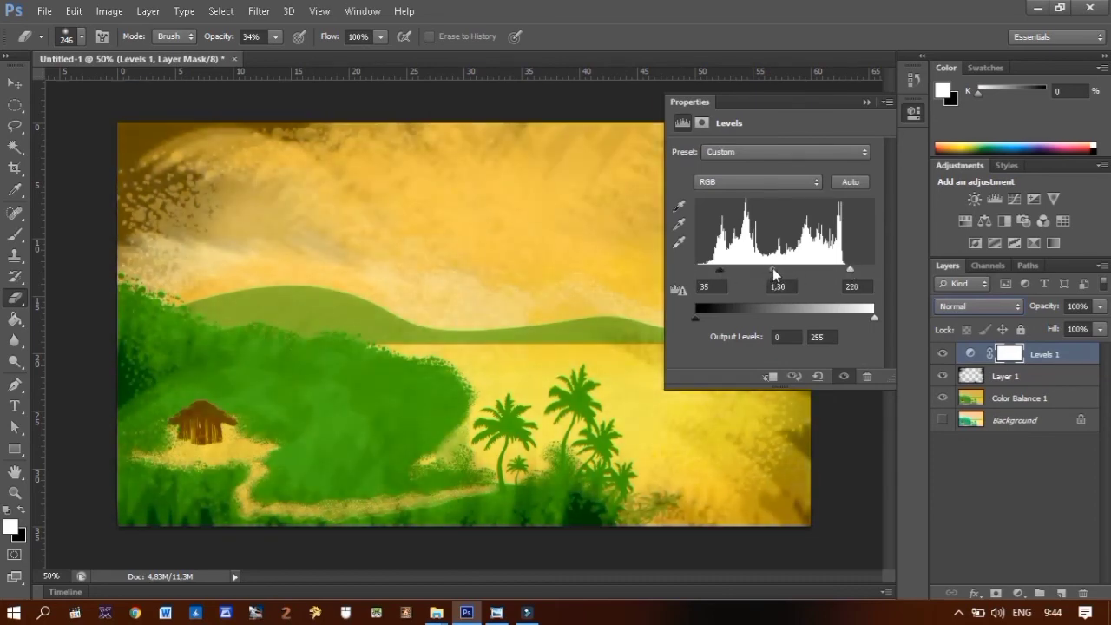
{"action": "left_click", "coordinate": [865, 102]}
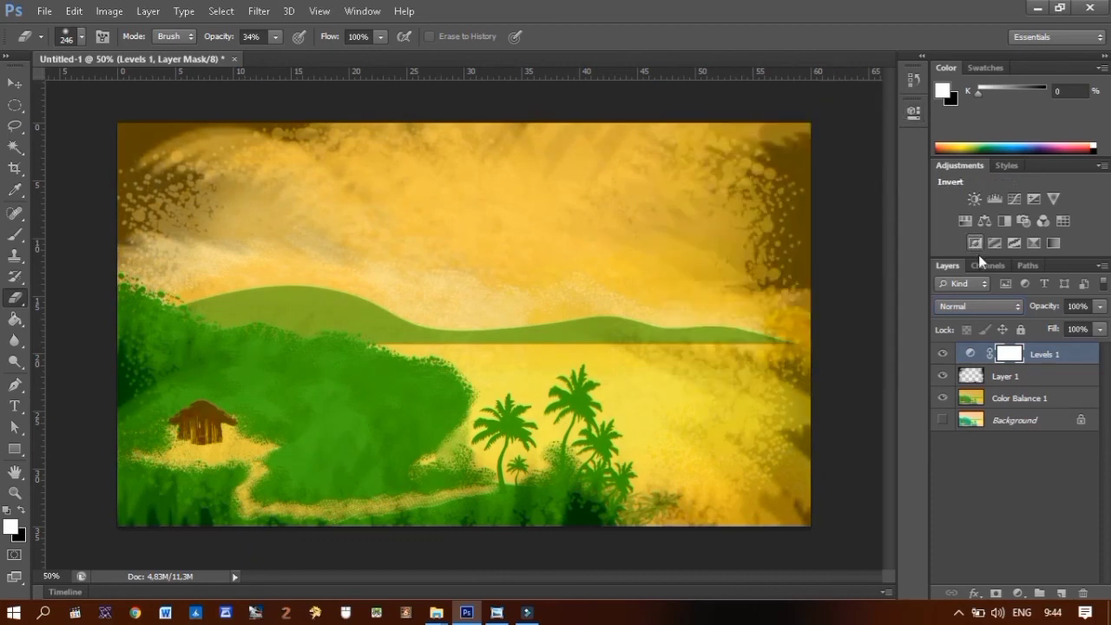
{"action": "left_click", "coordinate": [998, 376]}
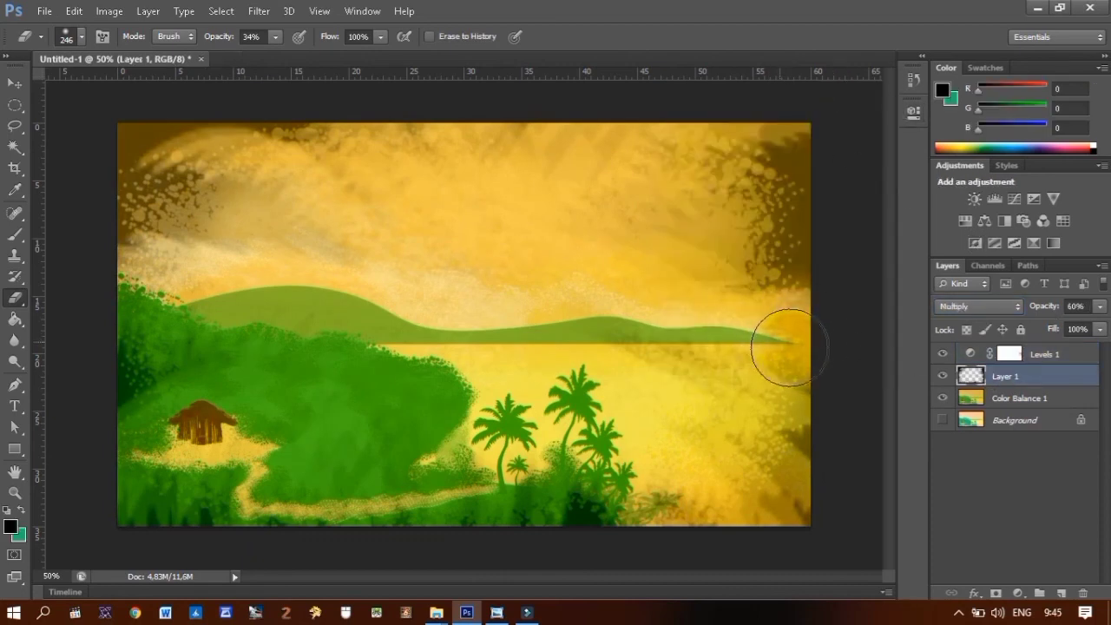
Step: Erase the dark patches in Layer 1's upper-right corner, lower-right corner and top sky
{"action": "left_click_drag", "start_coordinate": [767, 308], "coordinate": [647, 242]}
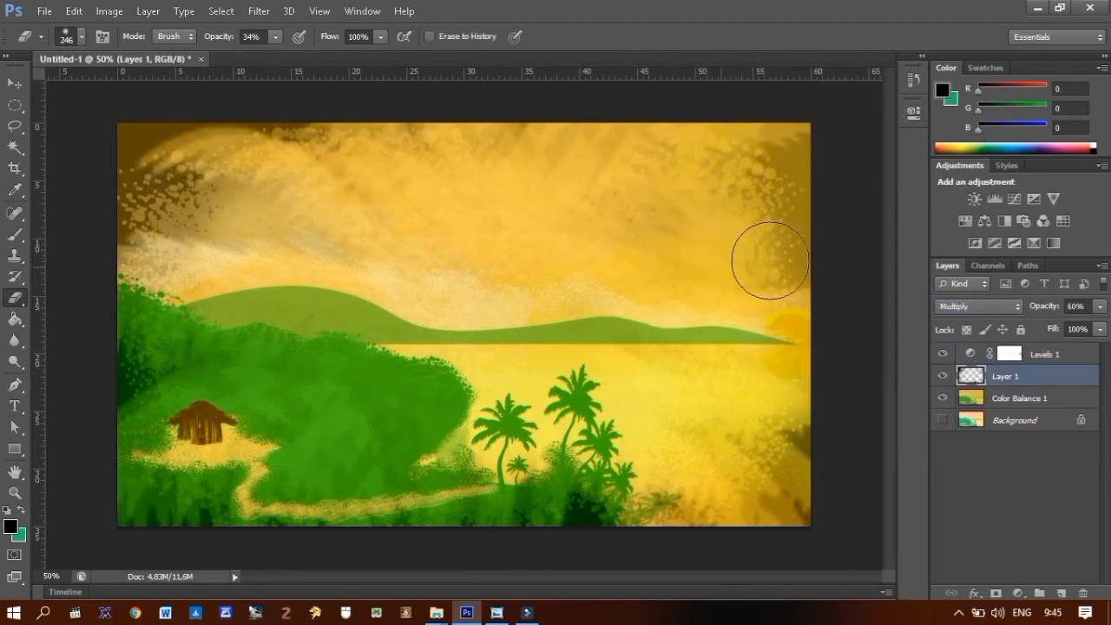
{"action": "mouse_move", "coordinate": [777, 425]}
{"action": "left_mouse_down"}
{"action": "mouse_move", "coordinate": [702, 476]}
{"action": "mouse_move", "coordinate": [583, 493]}
{"action": "mouse_move", "coordinate": [684, 545]}
{"action": "left_mouse_up"}
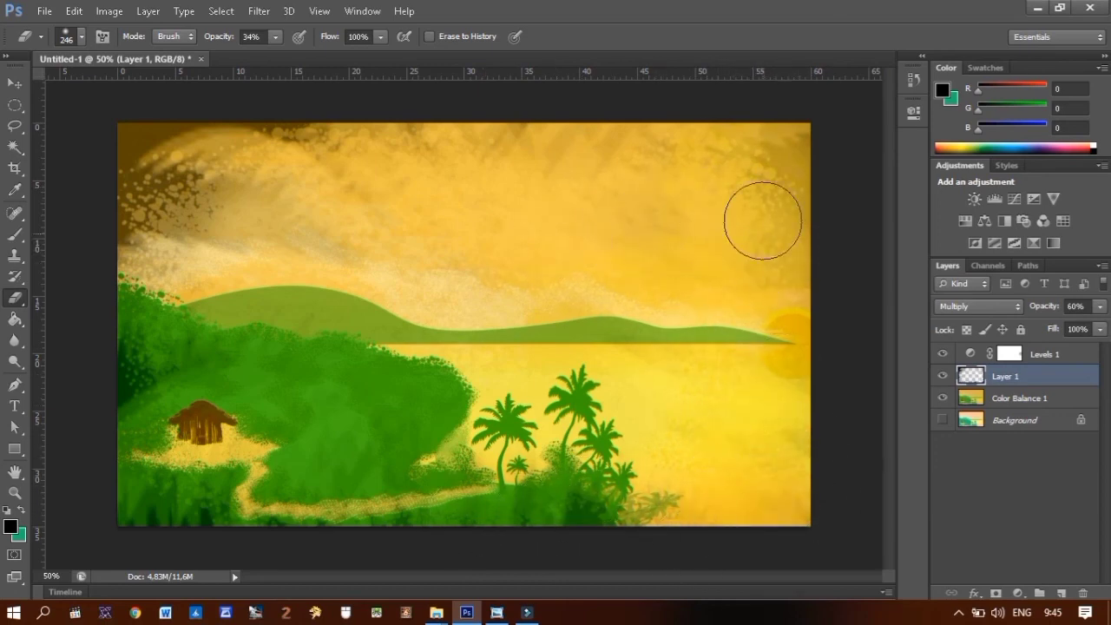
{"action": "mouse_move", "coordinate": [814, 166]}
{"action": "left_mouse_down"}
{"action": "mouse_move", "coordinate": [595, 149]}
{"action": "mouse_move", "coordinate": [261, 165]}
{"action": "mouse_move", "coordinate": [153, 206]}
{"action": "mouse_move", "coordinate": [229, 142]}
{"action": "mouse_move", "coordinate": [548, 203]}
{"action": "mouse_move", "coordinate": [112, 119]}
{"action": "mouse_move", "coordinate": [88, 398]}
{"action": "mouse_move", "coordinate": [293, 556]}
{"action": "left_mouse_up"}
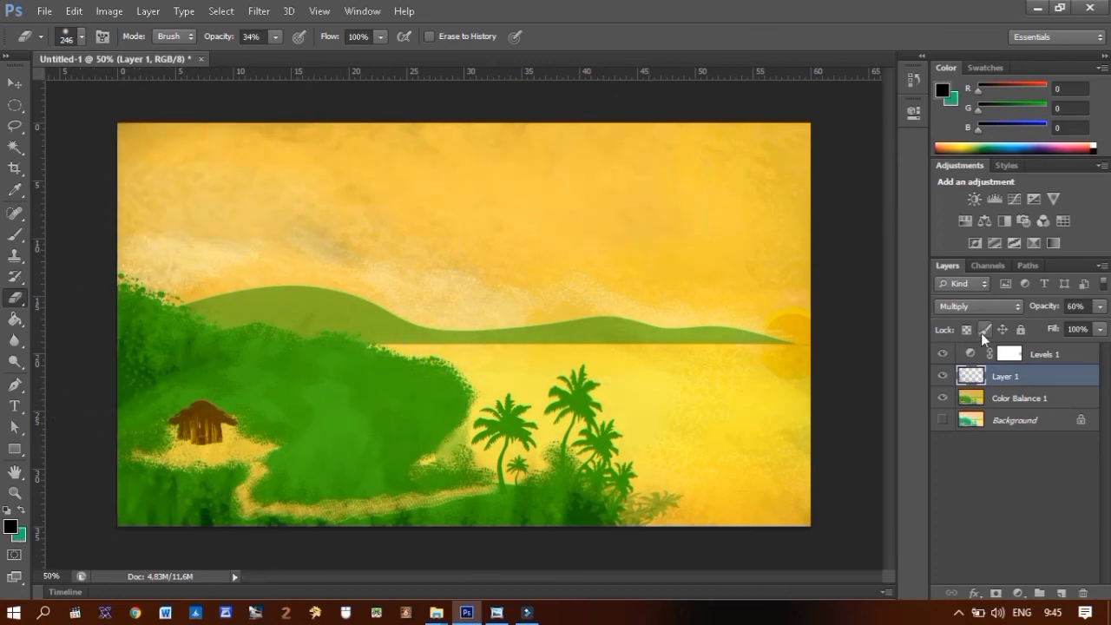
{"action": "left_click", "coordinate": [995, 198]}
Step: Lift the shadows with a Curves black-point adjustment and set Brightness/Contrast brightness to 26
{"action": "left_click_drag", "start_coordinate": [734, 328], "coordinate": [761, 299]}
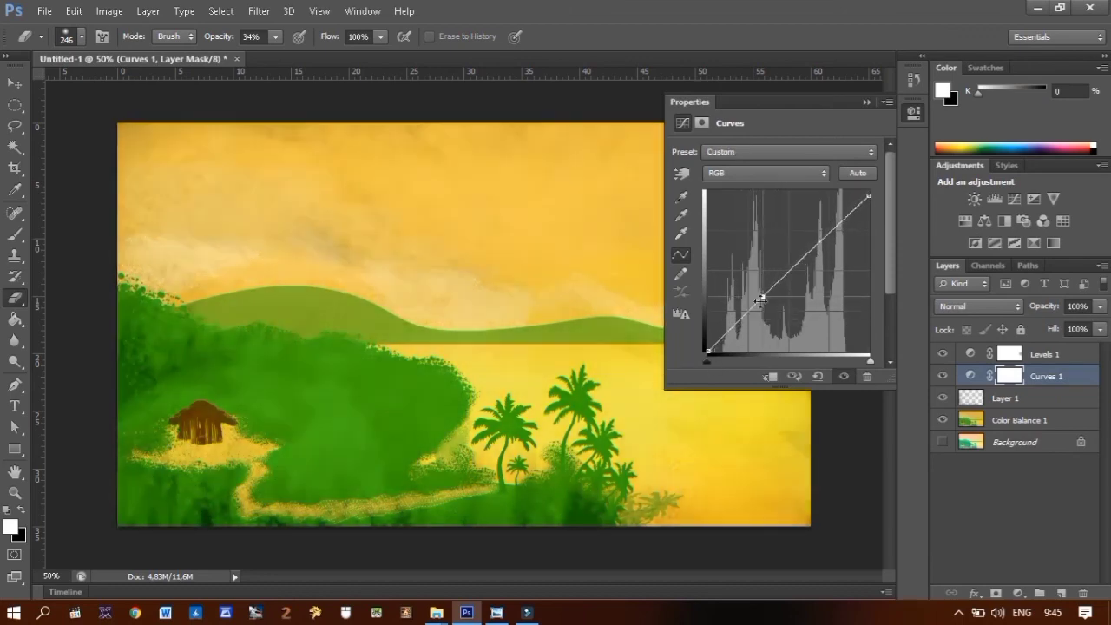
{"action": "left_click_drag", "start_coordinate": [709, 351], "coordinate": [747, 303]}
{"action": "left_click", "coordinate": [866, 102]}
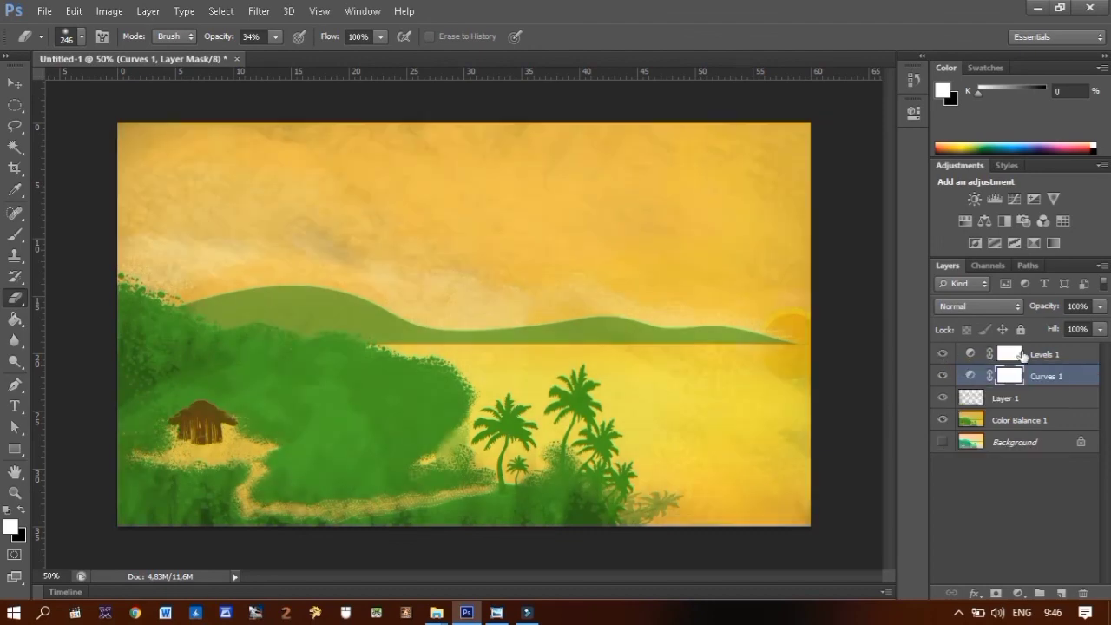
{"action": "left_click", "coordinate": [975, 199]}
{"action": "left_click_drag", "start_coordinate": [774, 192], "coordinate": [790, 193]}
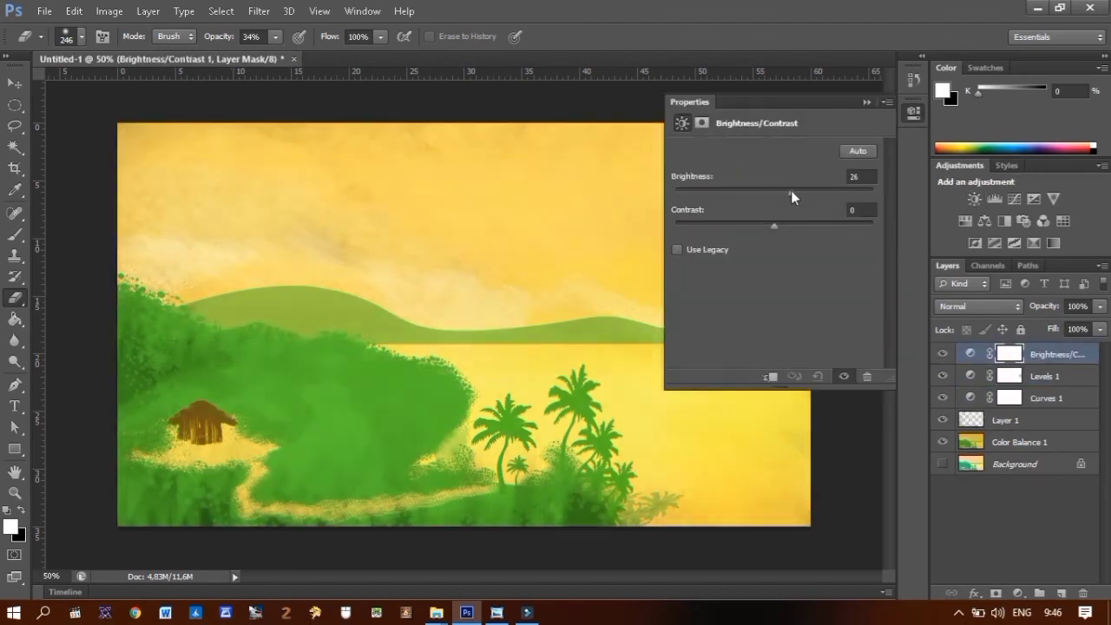
{"action": "left_click", "coordinate": [913, 111]}
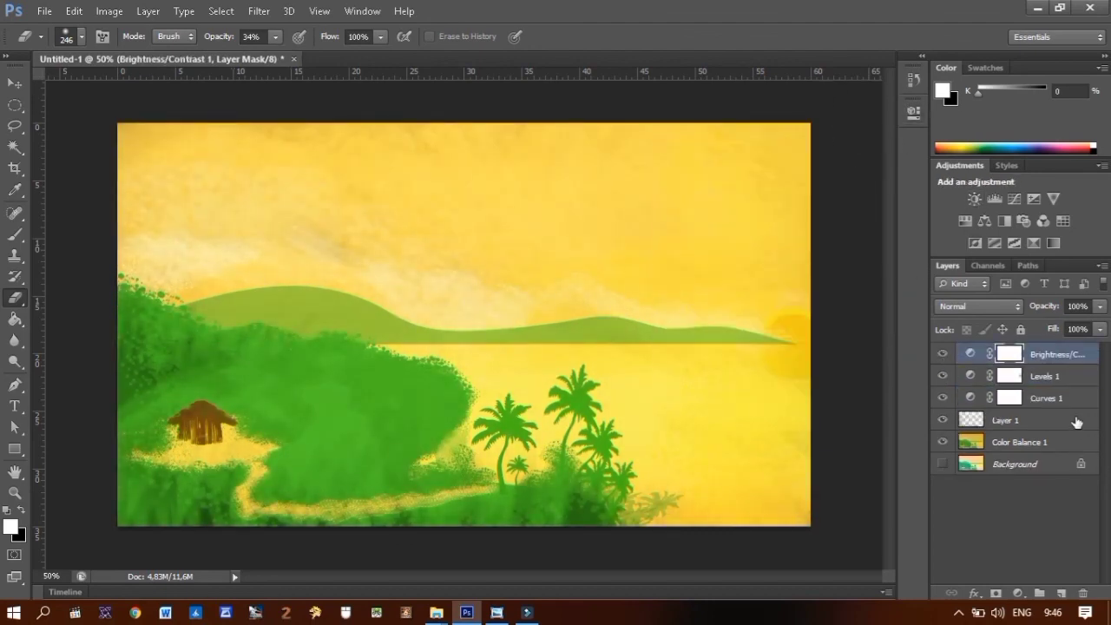
Step: Merge the visible layers into a new layer, duplicate it, and add a Color Lookup adjustment
{"action": "key", "text": "ctrl+shift+e"}
{"action": "key", "text": "ctrl+j"}
{"action": "left_click", "coordinate": [1063, 221]}
{"action": "left_click", "coordinate": [816, 152]}
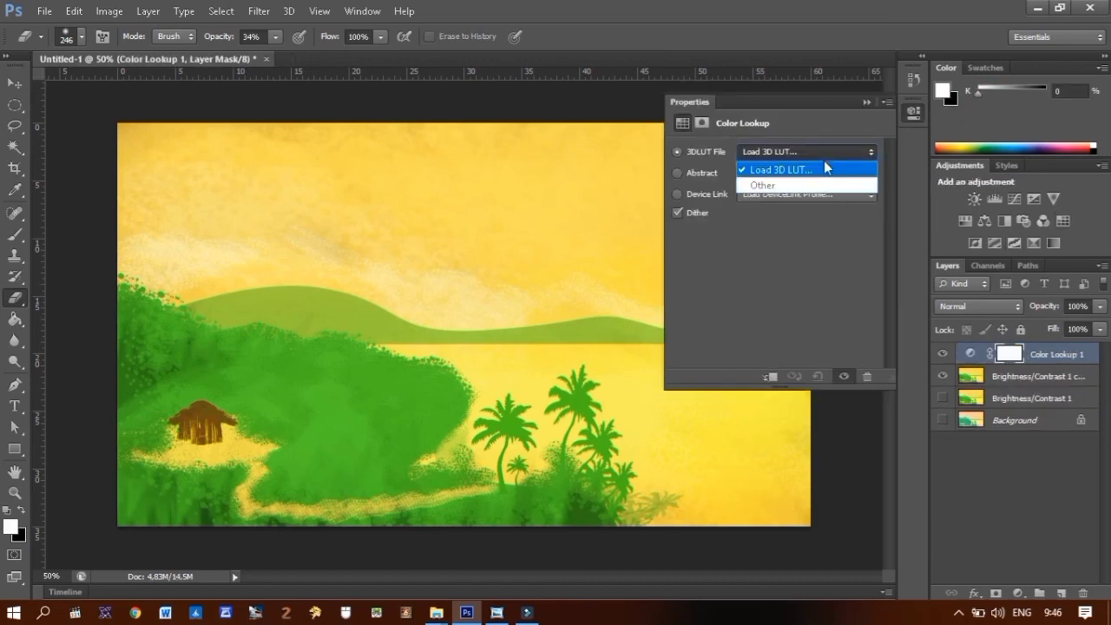
{"action": "left_click", "coordinate": [835, 171]}
{"action": "left_click", "coordinate": [835, 171]}
{"action": "left_click", "coordinate": [1026, 383]}
{"action": "key", "text": "ctrl+z"}
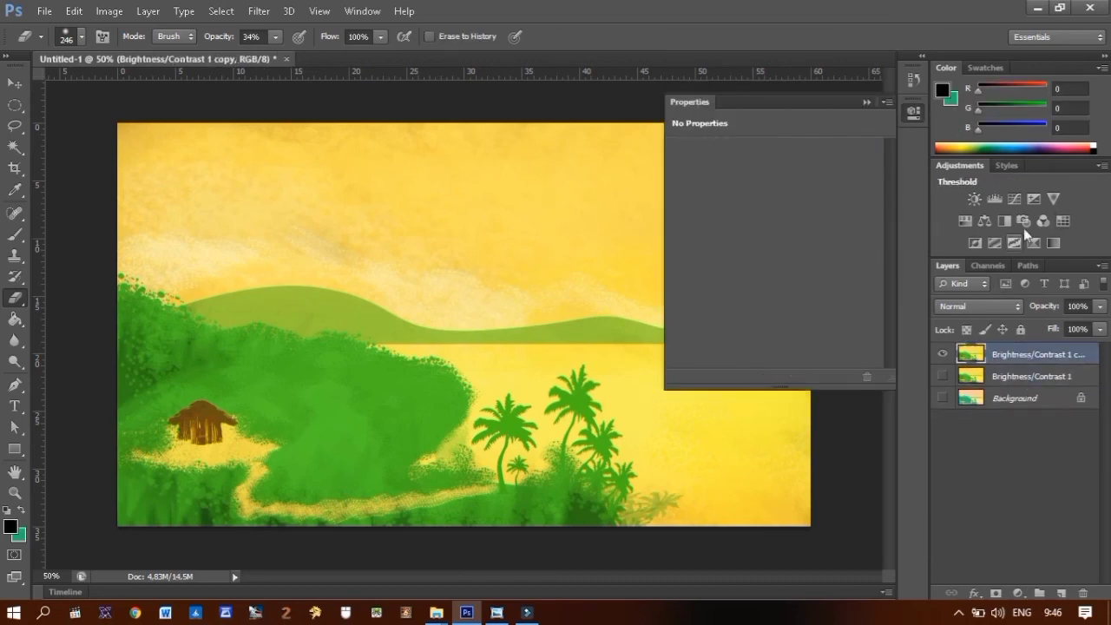
Step: Try Abstract profiles, then set the Color Lookup to the Smokey Device Link
{"action": "left_click", "coordinate": [1063, 221]}
{"action": "left_click", "coordinate": [829, 172]}
{"action": "left_click", "coordinate": [829, 233]}
{"action": "key", "text": "Down"}
{"action": "key", "text": "Down"}
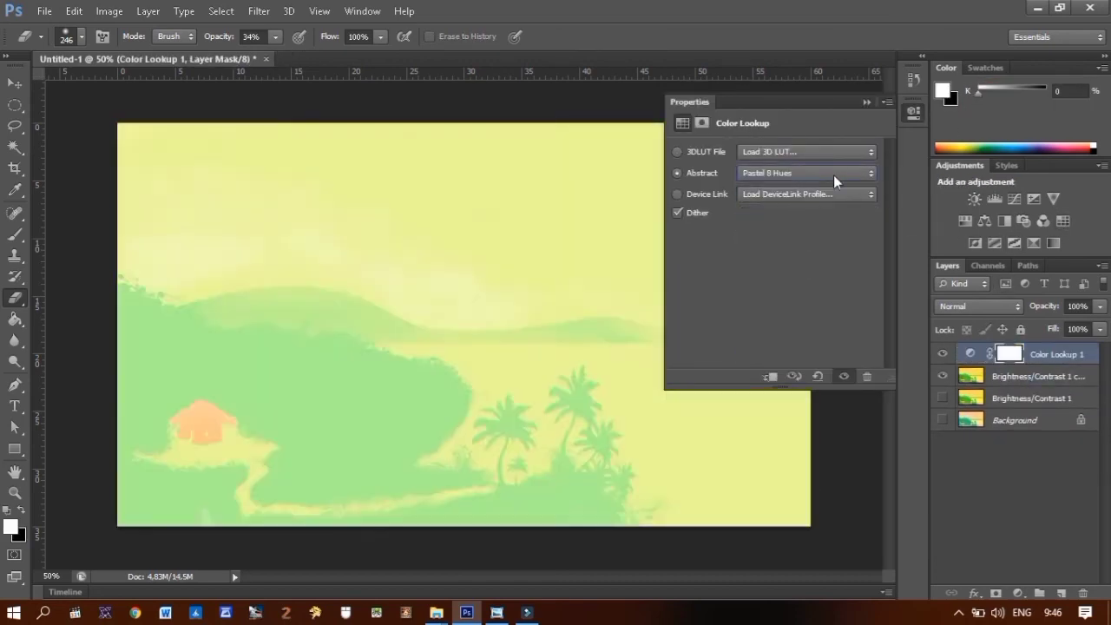
{"action": "key", "text": "Down"}
{"action": "left_click", "coordinate": [824, 152]}
{"action": "left_click", "coordinate": [804, 194]}
{"action": "left_click", "coordinate": [799, 255]}
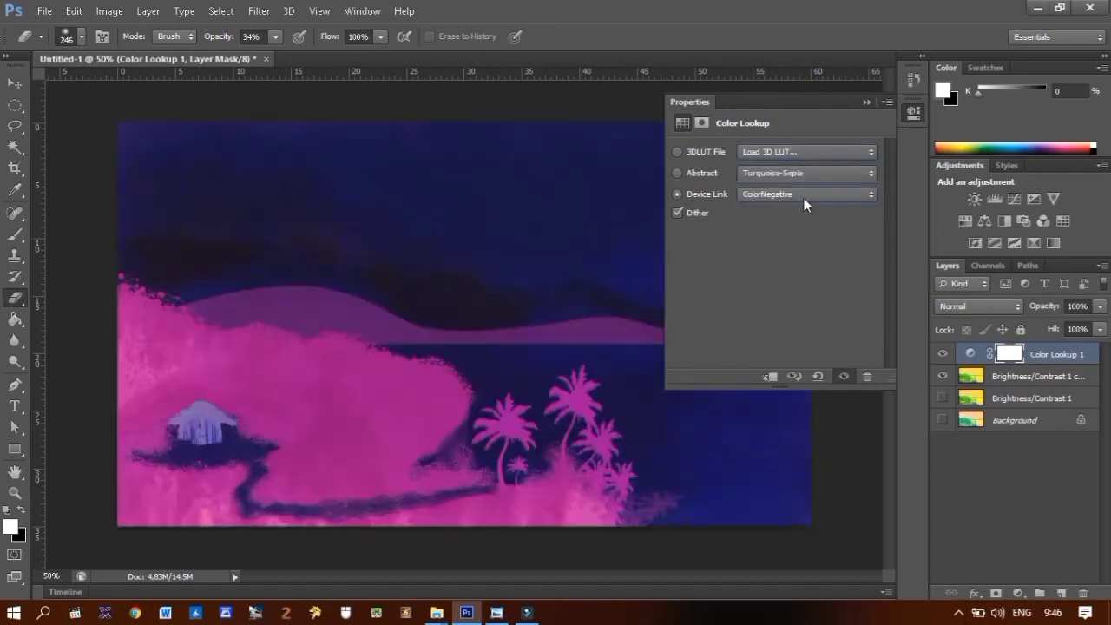
{"action": "key", "text": "Down"}
{"action": "key", "text": "Down"}
{"action": "key", "text": "Down"}
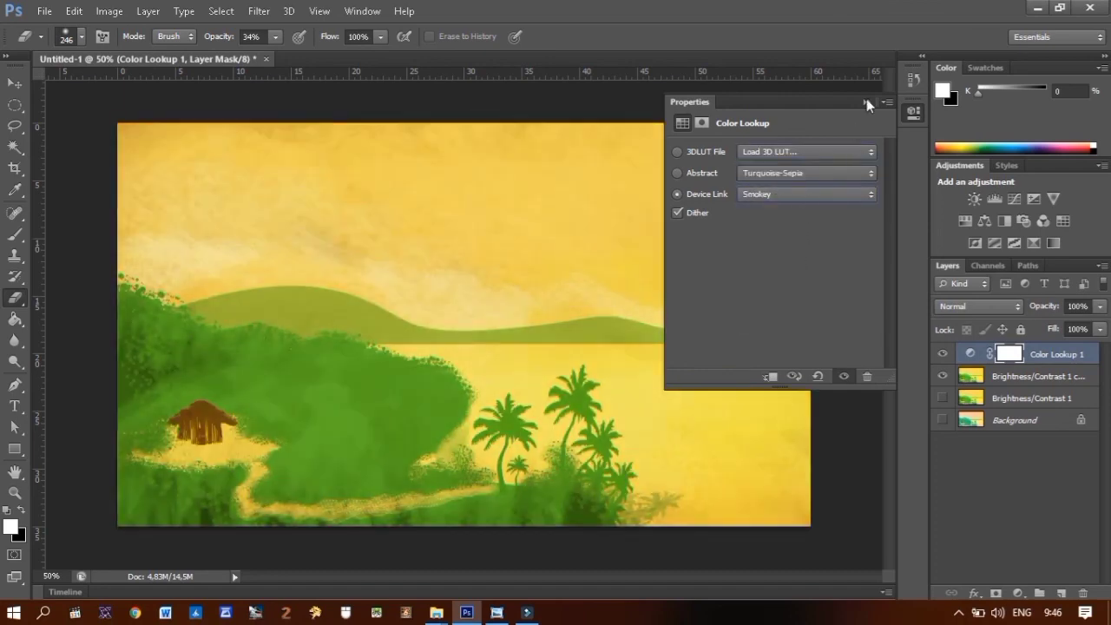
{"action": "left_click", "coordinate": [866, 101]}
Step: Save the artwork as a Photoshop file named pemandangan
{"action": "left_click", "coordinate": [43, 10]}
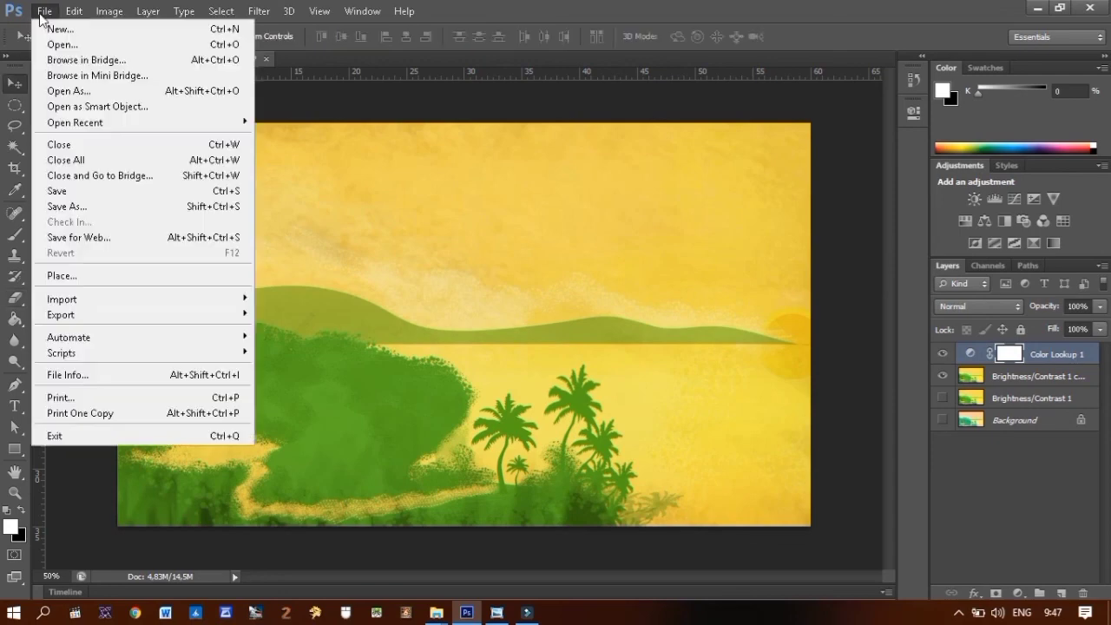
{"action": "left_click", "coordinate": [61, 203]}
{"action": "type", "text": "pe"}
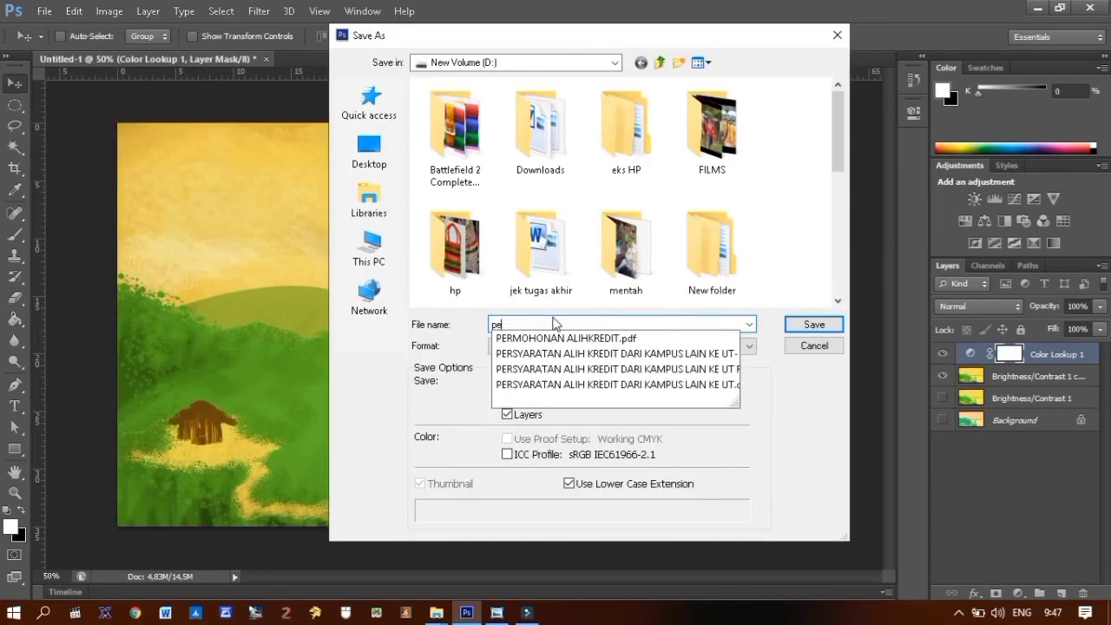
{"action": "type", "text": "mandangan 1"}
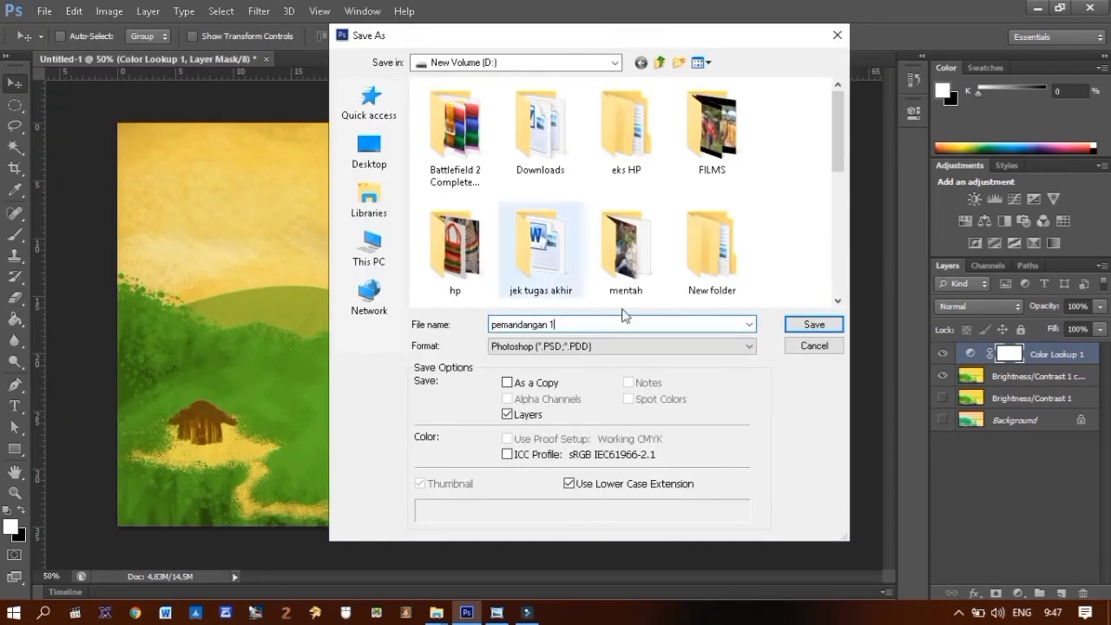
{"action": "key", "text": "Return"}
{"action": "left_click", "coordinate": [724, 182]}
Step: Save a JPEG copy named pemandangan, accepting the quality options
{"action": "left_click", "coordinate": [44, 10]}
{"action": "left_click", "coordinate": [112, 205]}
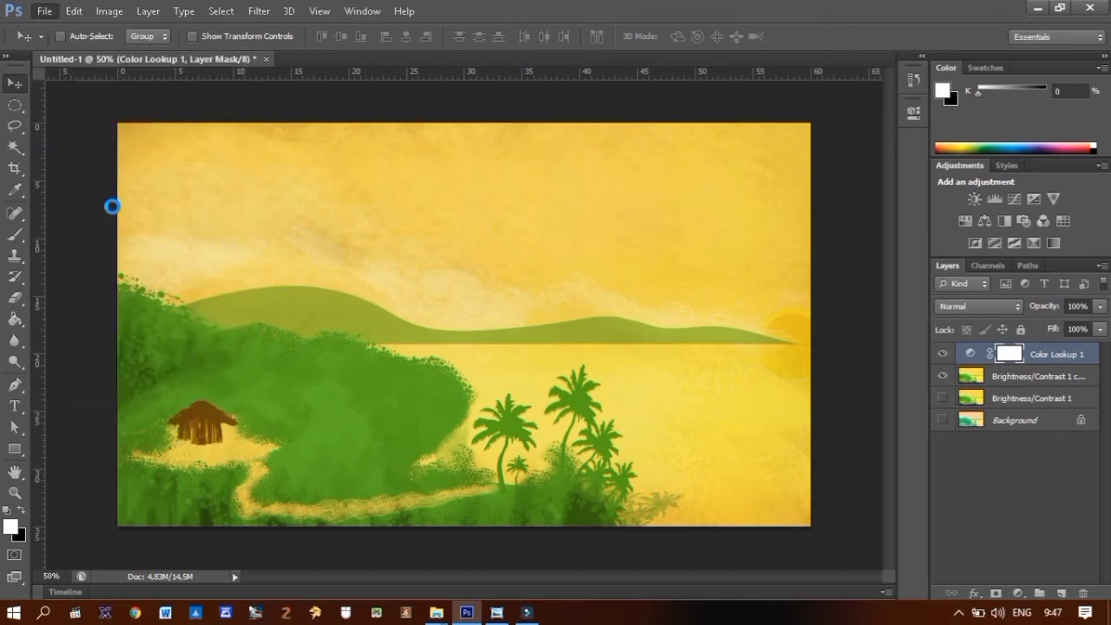
{"action": "left_click", "coordinate": [622, 345]}
{"action": "left_click", "coordinate": [538, 434]}
{"action": "double_click", "coordinate": [573, 324]}
{"action": "type", "text": "pemandangan"}
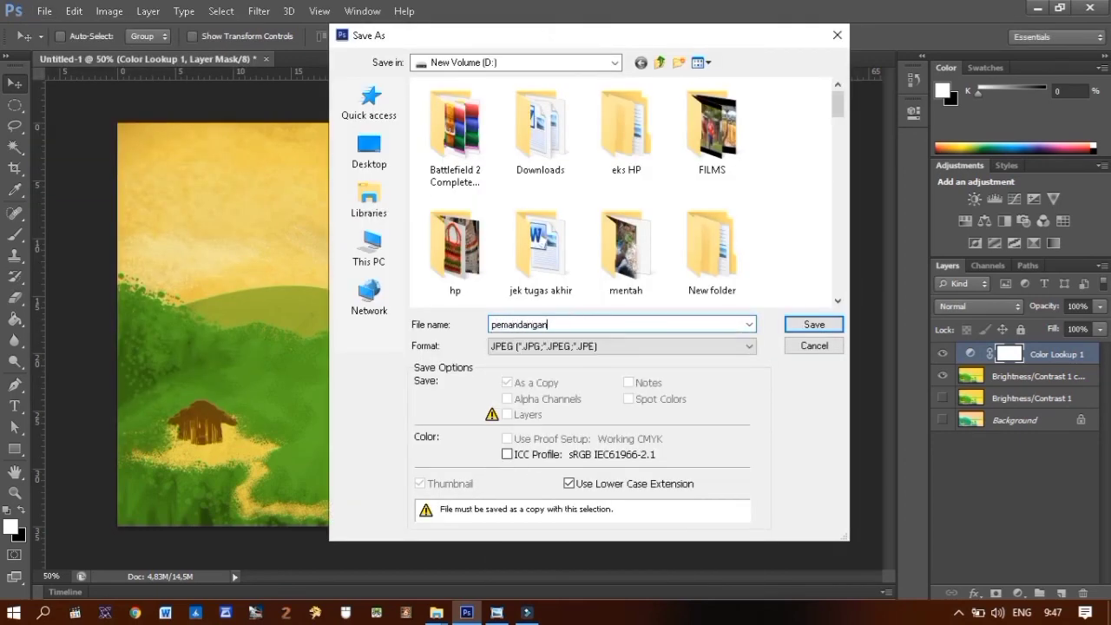
{"action": "key", "text": "Return"}
{"action": "left_click", "coordinate": [655, 155]}
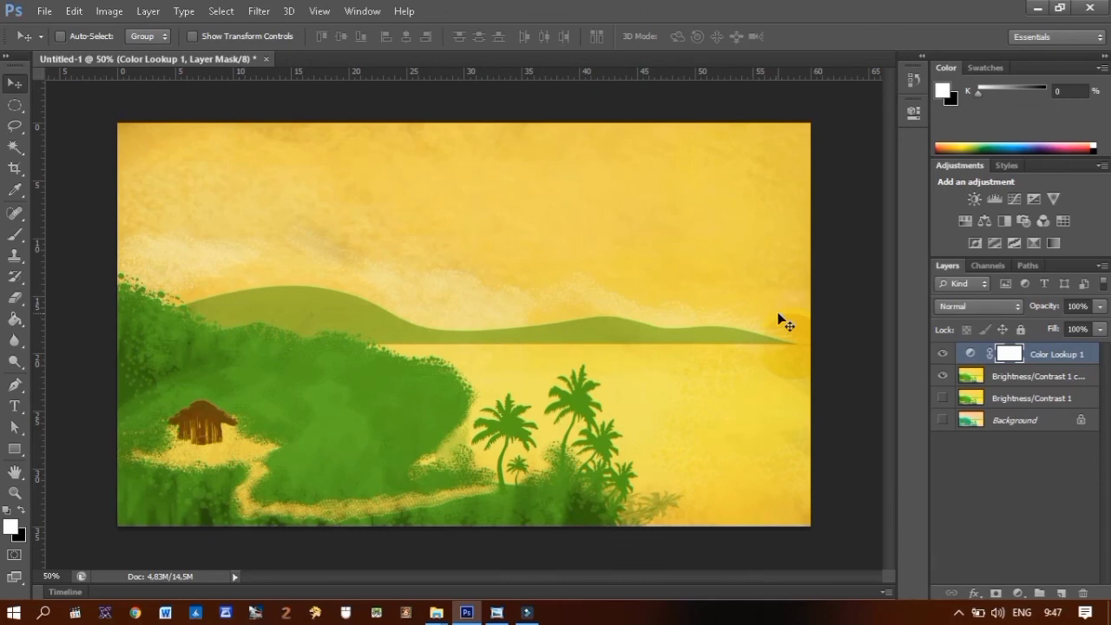
Step: Minimize Photoshop and Filmora, then open pemandangan.jpg from New Volume (D:) full screen
{"action": "left_click", "coordinate": [1039, 9]}
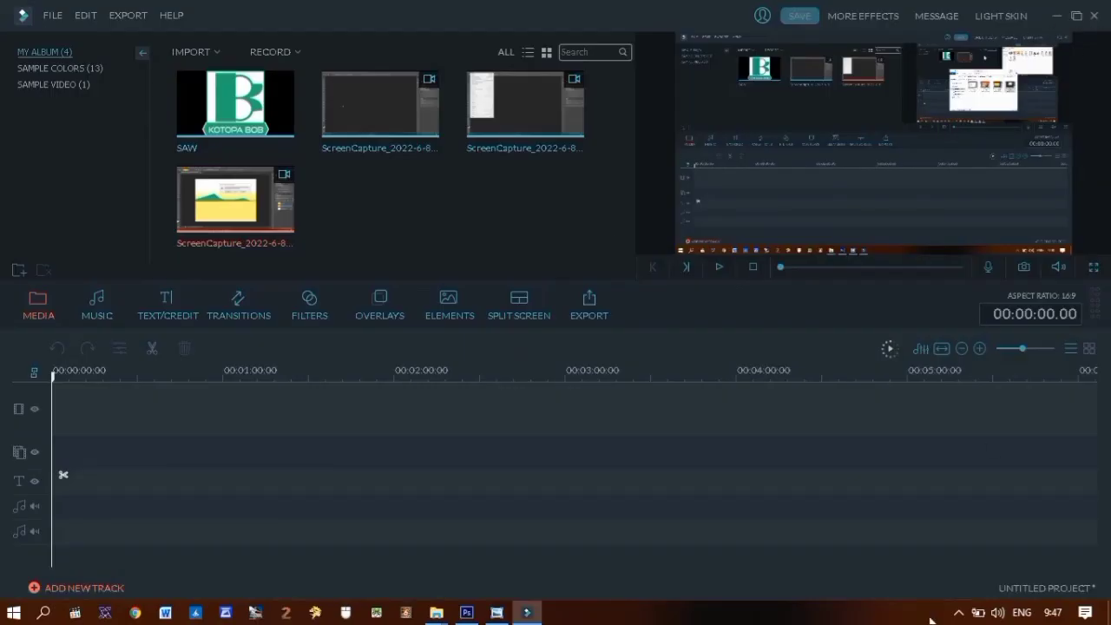
{"action": "left_click", "coordinate": [1056, 16]}
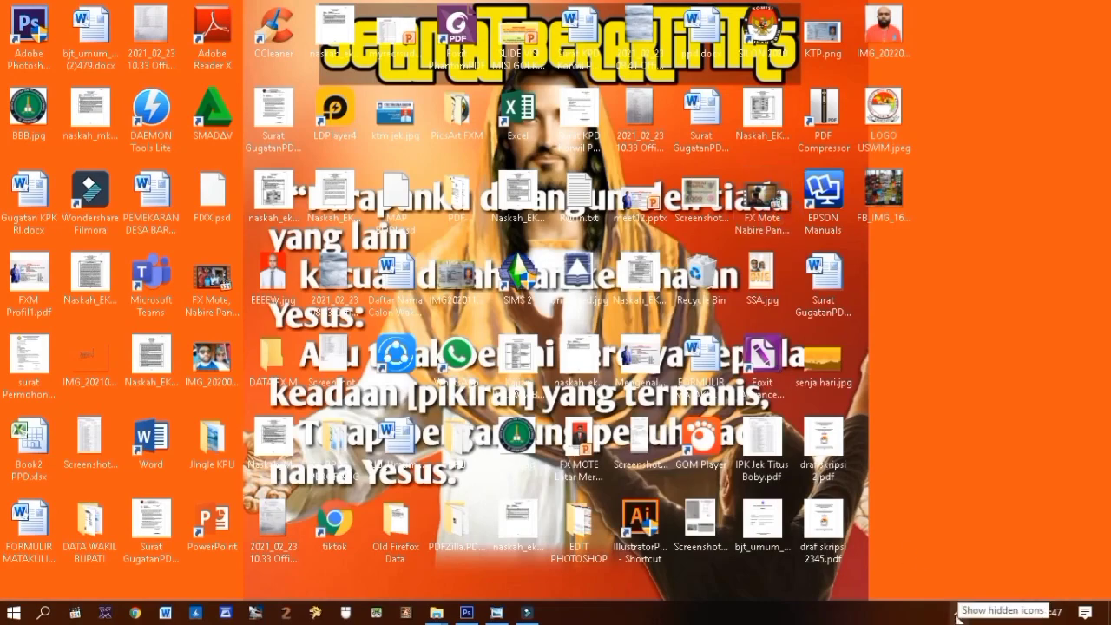
{"action": "mouse_move", "coordinate": [437, 612]}
{"action": "left_click", "coordinate": [496, 557]}
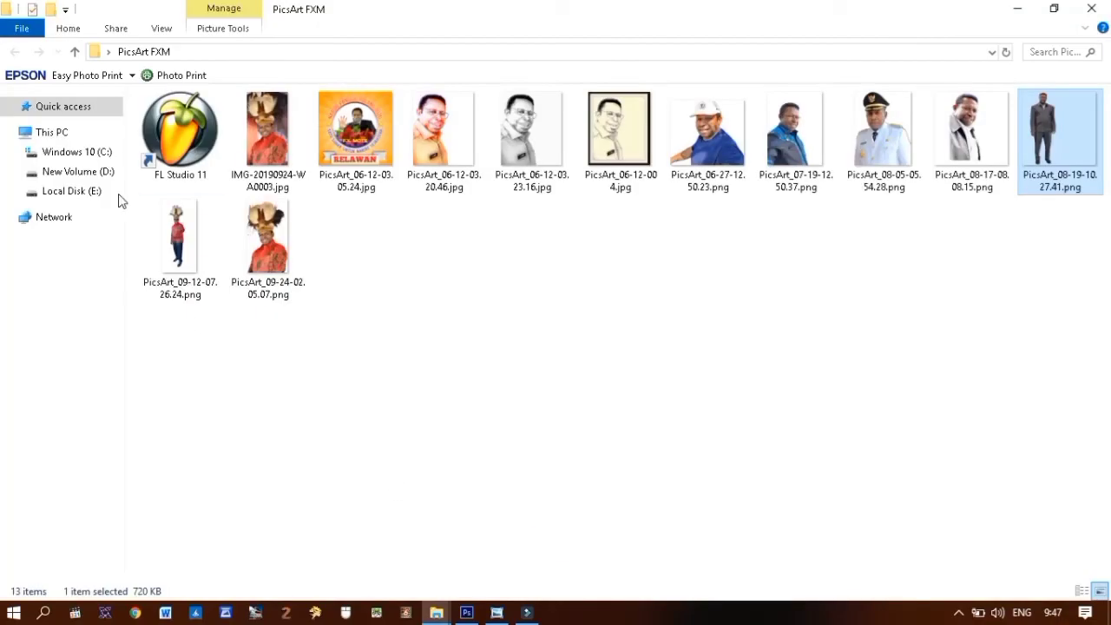
{"action": "left_click", "coordinate": [78, 171]}
{"action": "scroll", "coordinate": [707, 477], "scroll_direction": "down", "scroll_amount": 8}
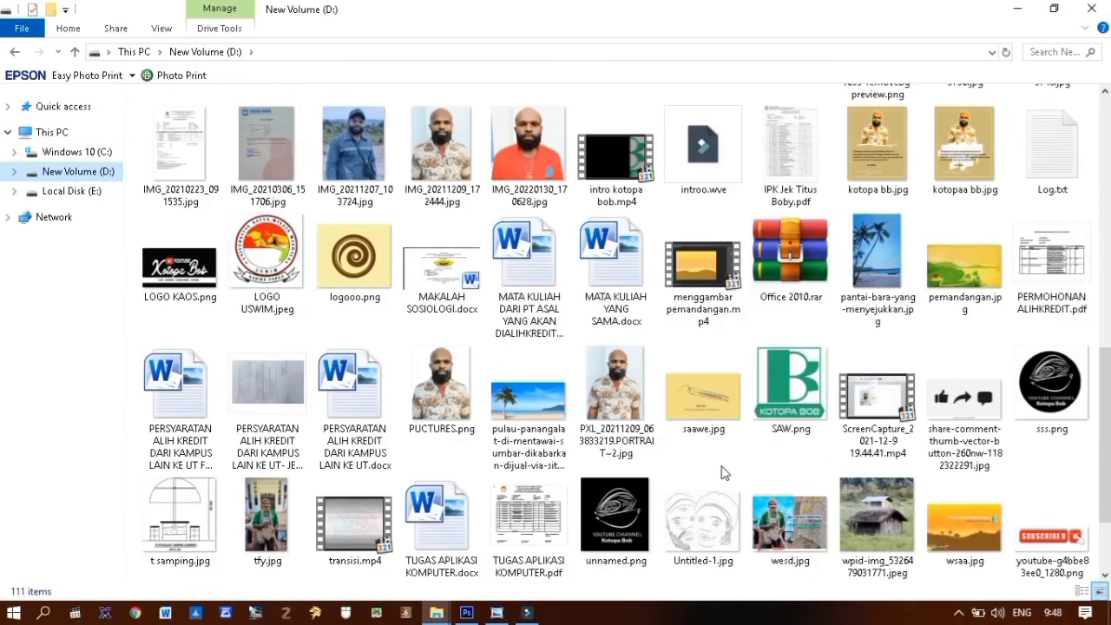
{"action": "scroll", "coordinate": [722, 474], "scroll_direction": "down", "scroll_amount": 2}
{"action": "double_click", "coordinate": [966, 165]}
{"action": "left_click", "coordinate": [555, 578]}
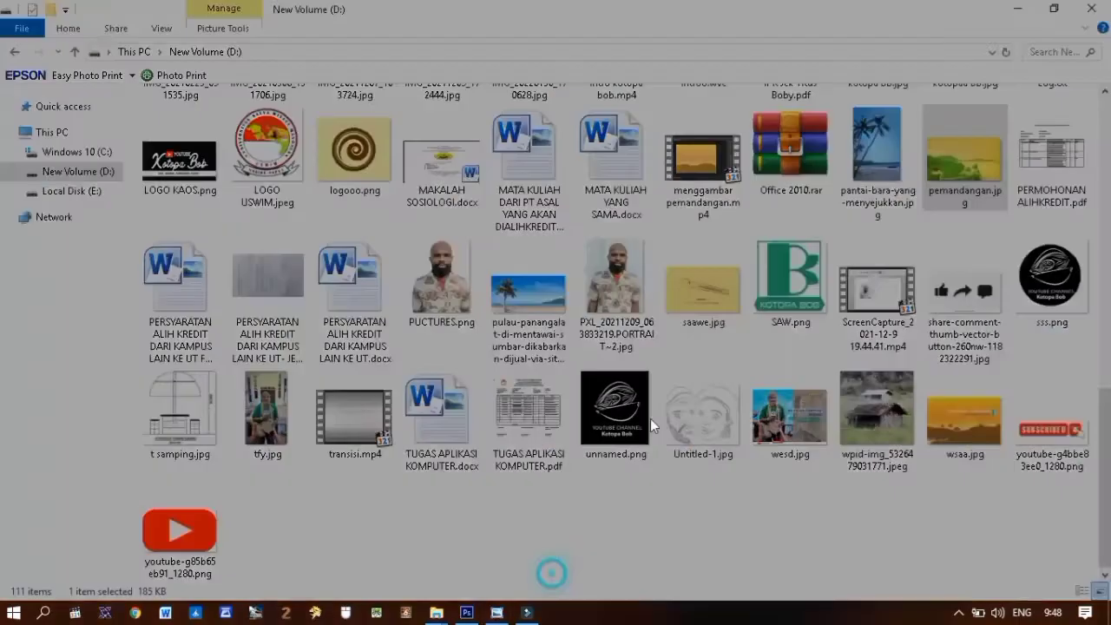